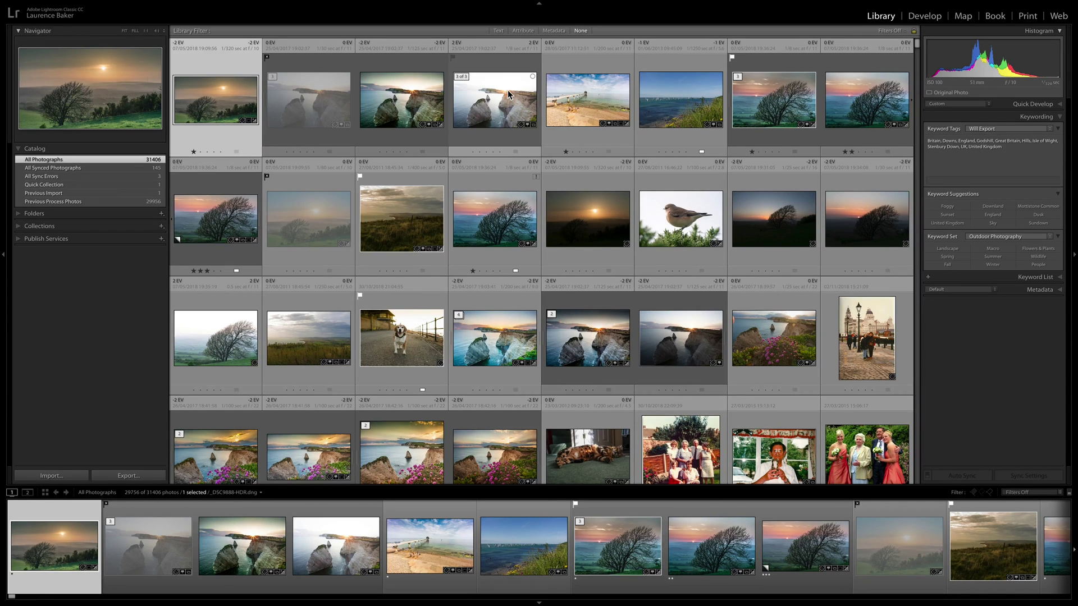
Step: Switch the sunset photo between Loupe, Develop and Grid views, ending in the grid
{"action": "key", "text": "e"}
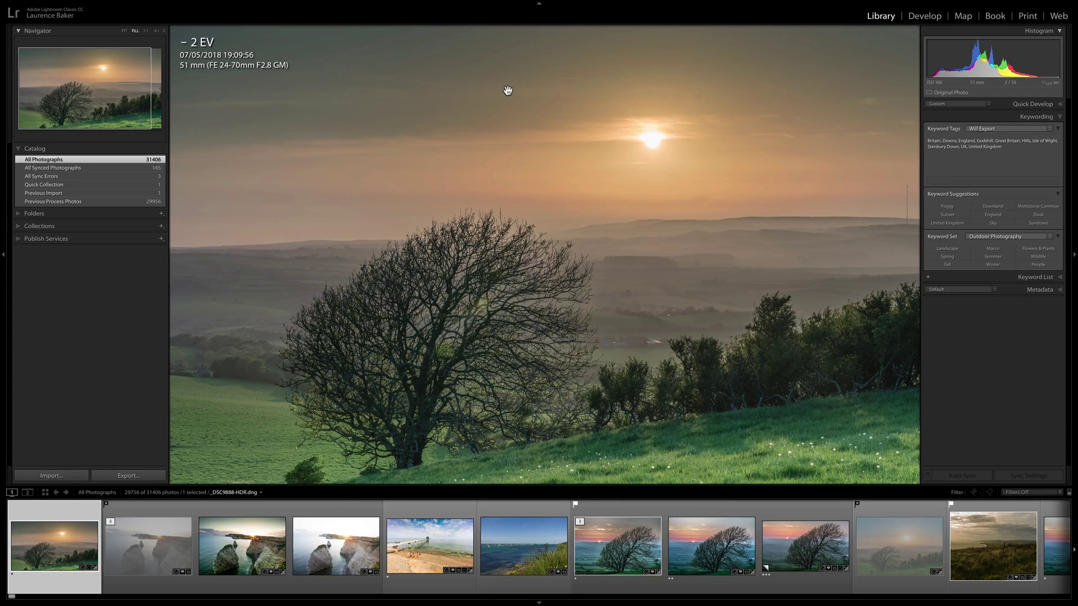
{"action": "key", "text": "d"}
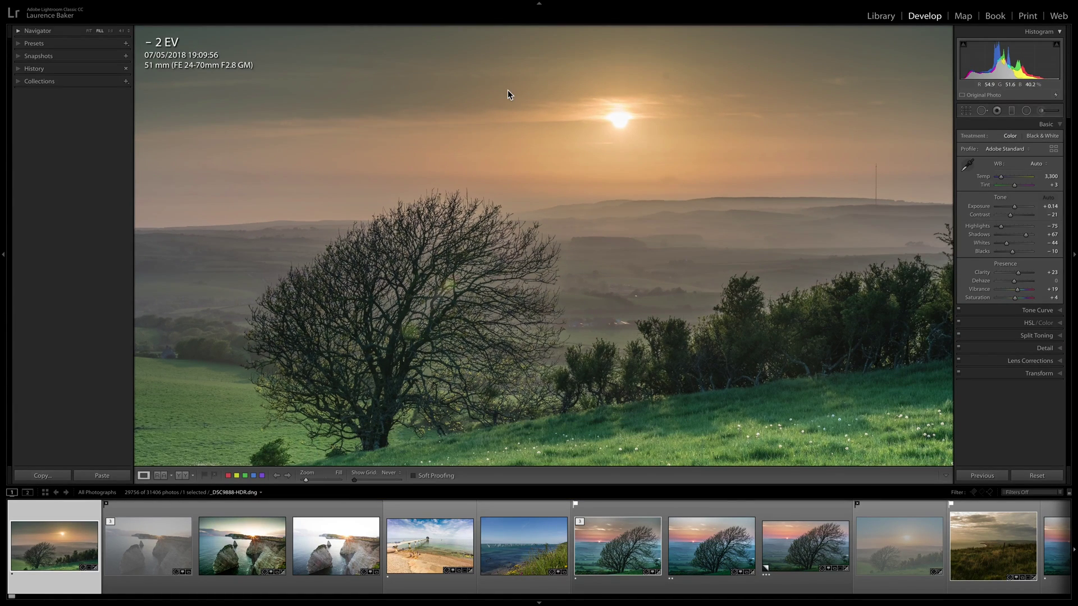
{"action": "key", "text": "g"}
{"action": "key", "text": "Return"}
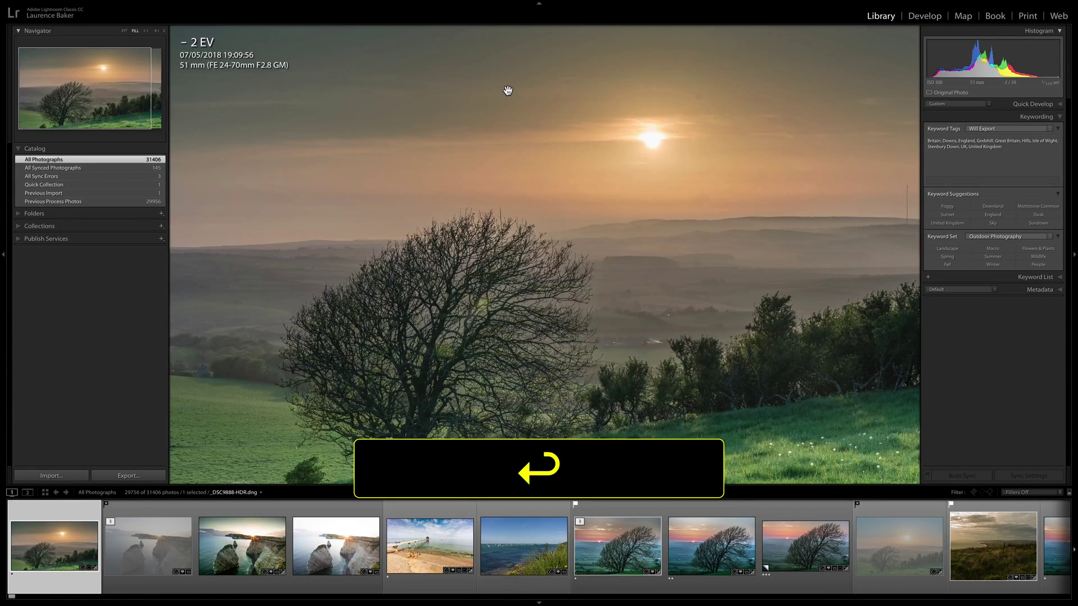
{"action": "key", "text": "g"}
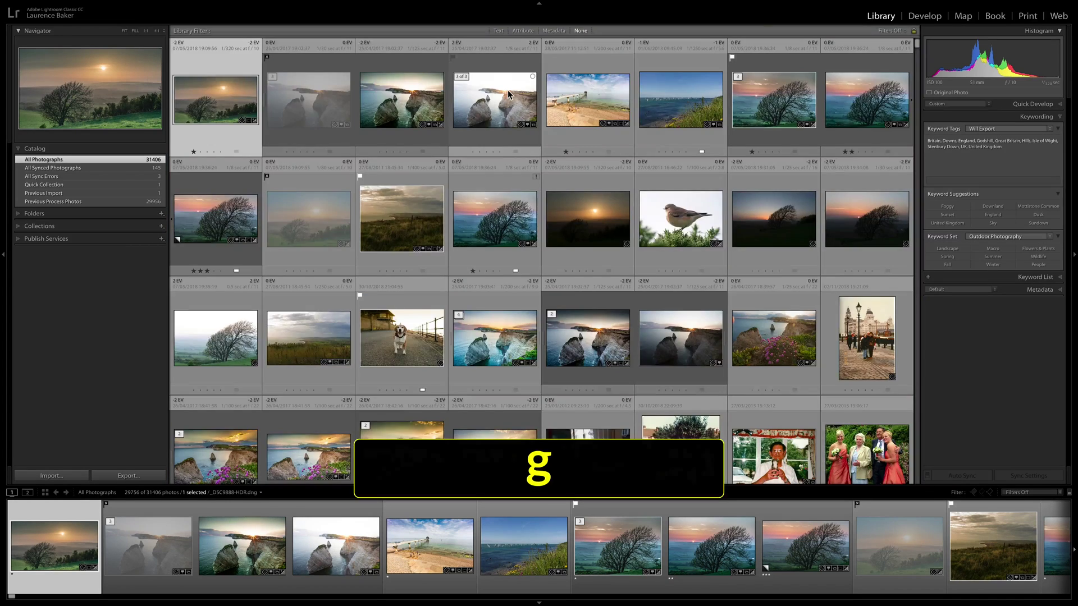
{"action": "key", "text": "space"}
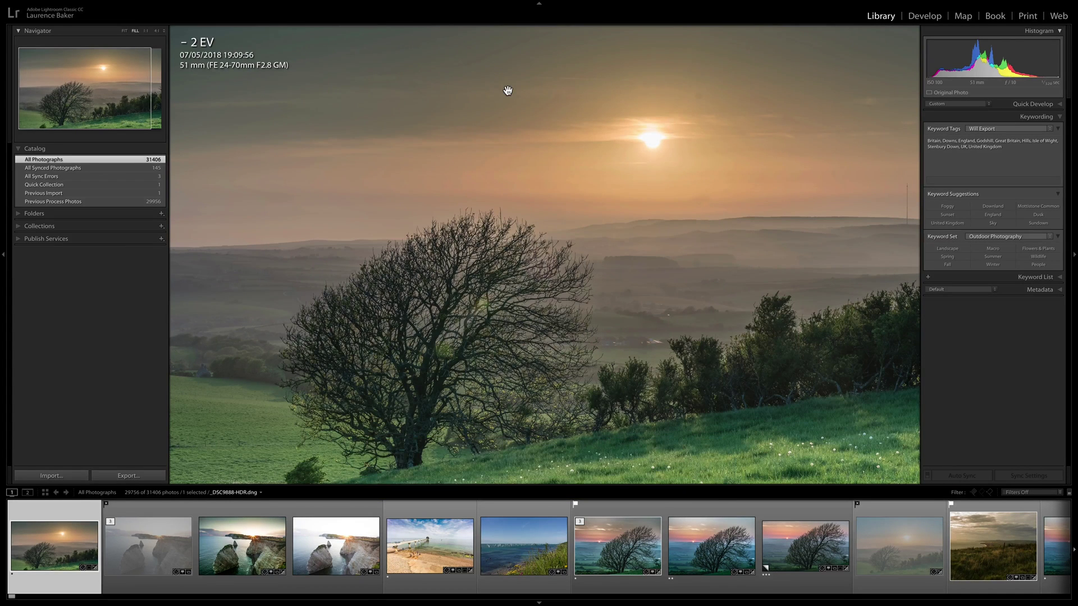
{"action": "key", "text": "g"}
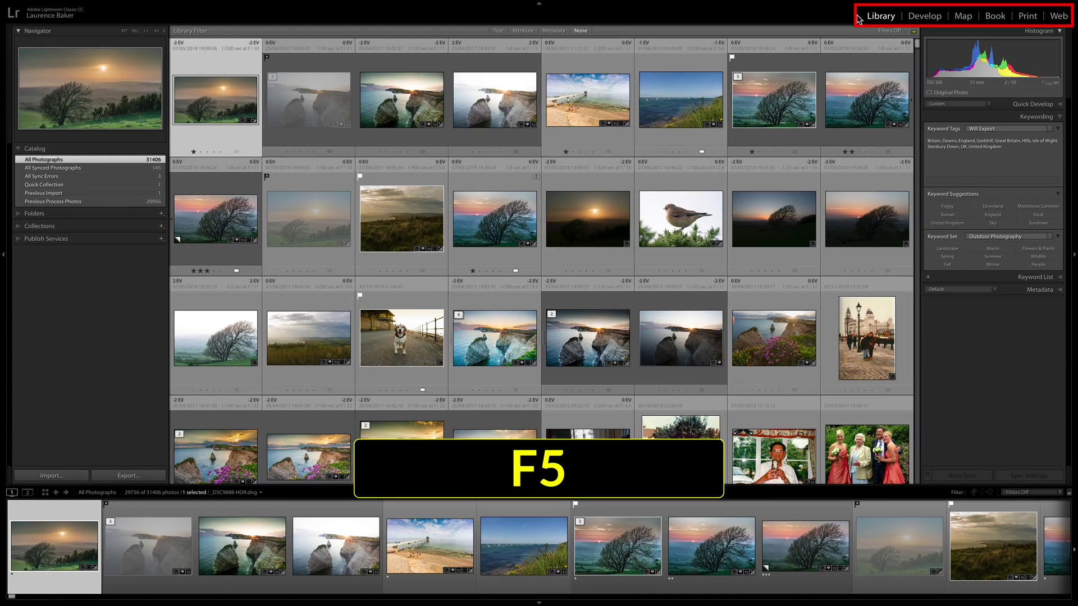
Step: Hide and restore the header, filmstrip and side panels, then show the Library toolbar
{"action": "key", "text": "F5"}
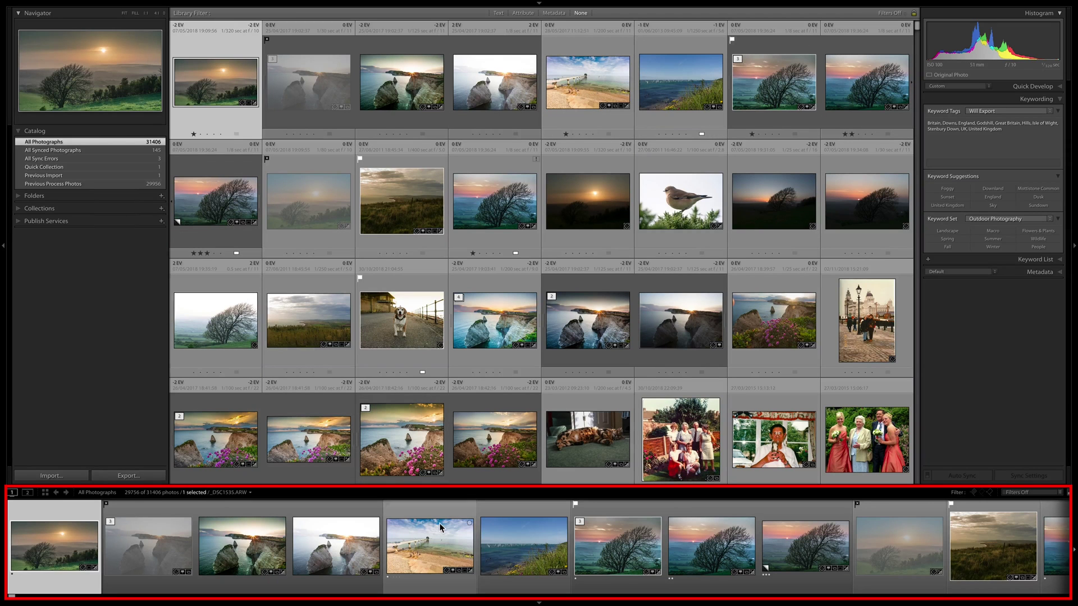
{"action": "key", "text": "F6"}
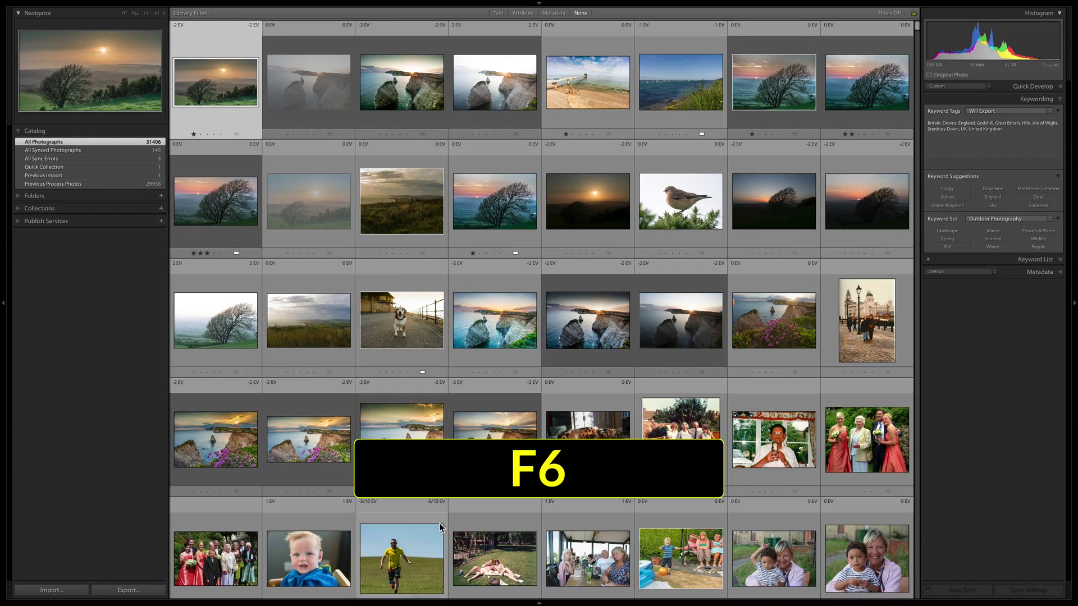
{"action": "key", "text": "F7"}
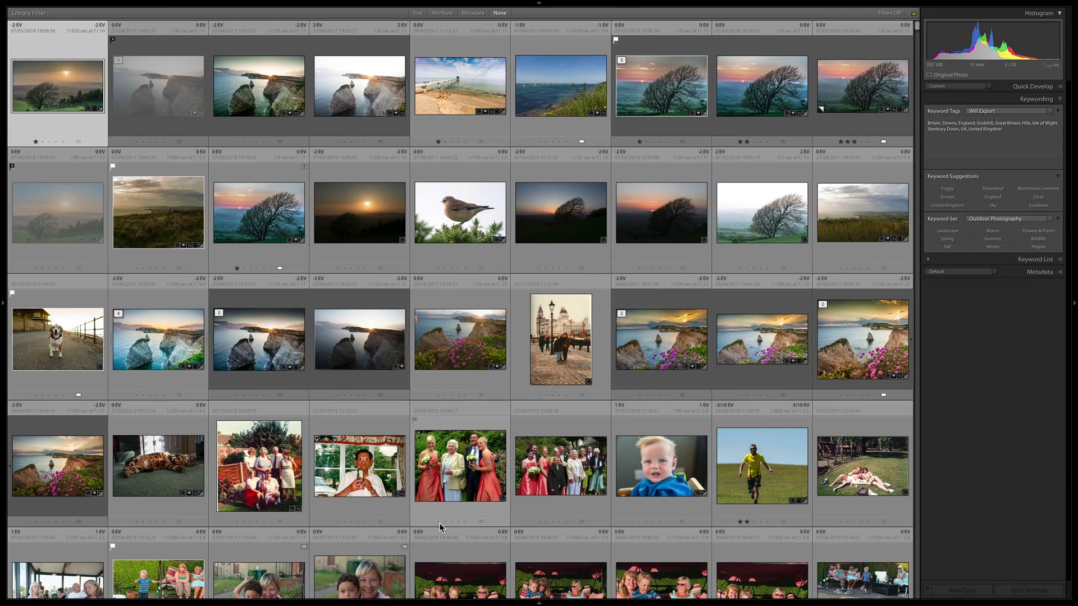
{"action": "key", "text": "F8"}
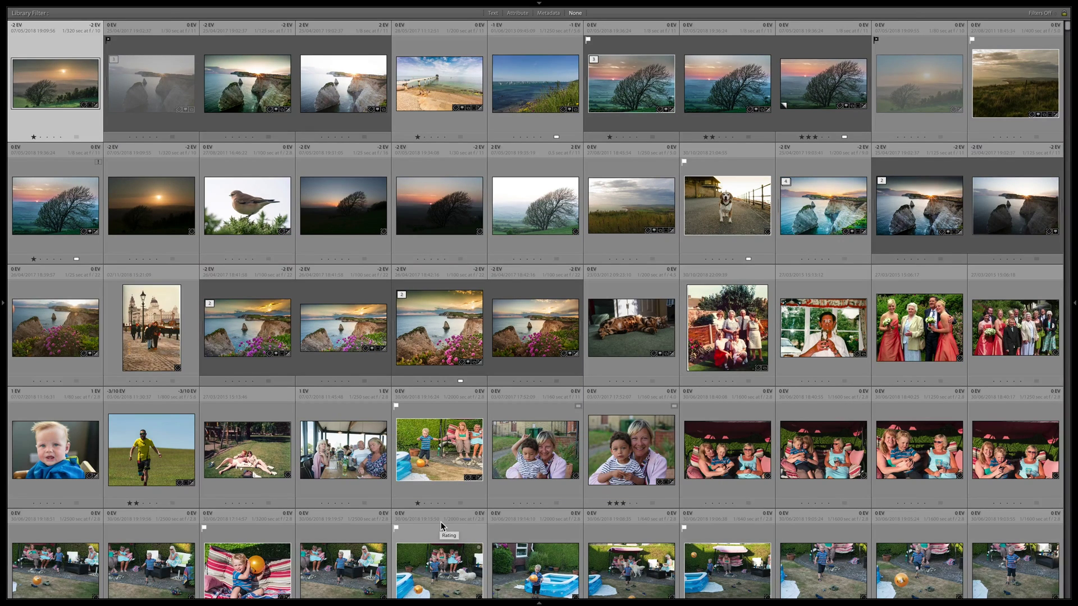
{"action": "key", "text": "Tab"}
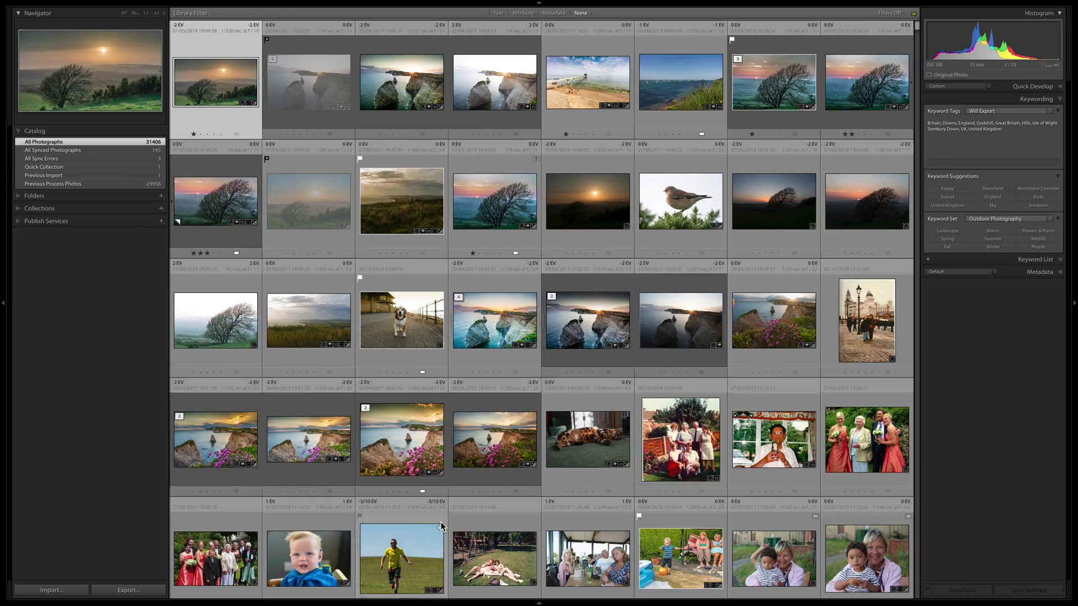
{"action": "key", "text": "Tab"}
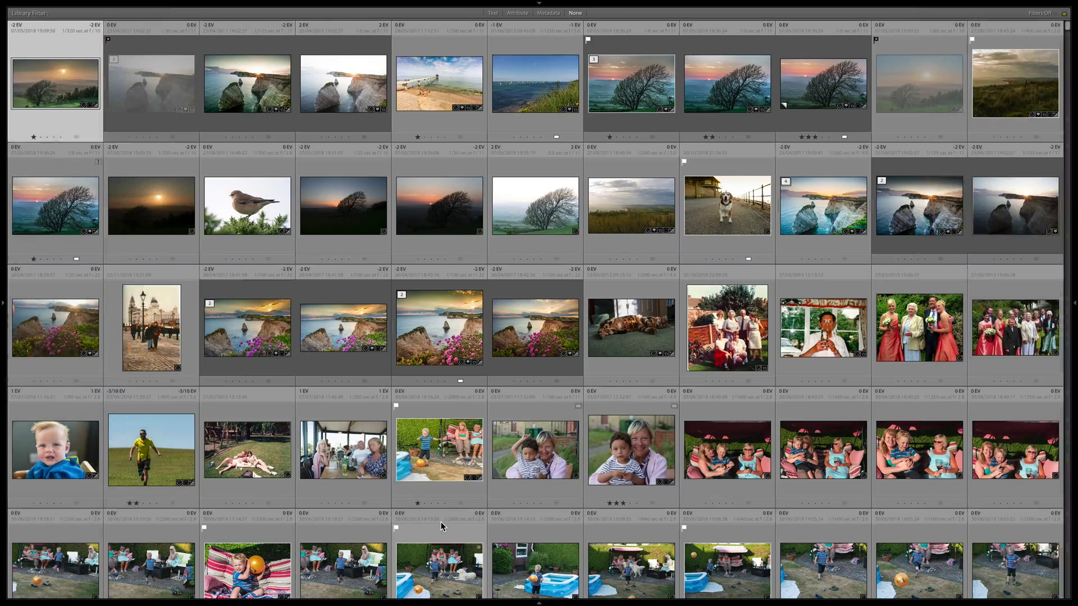
{"action": "key", "text": "shift+Tab"}
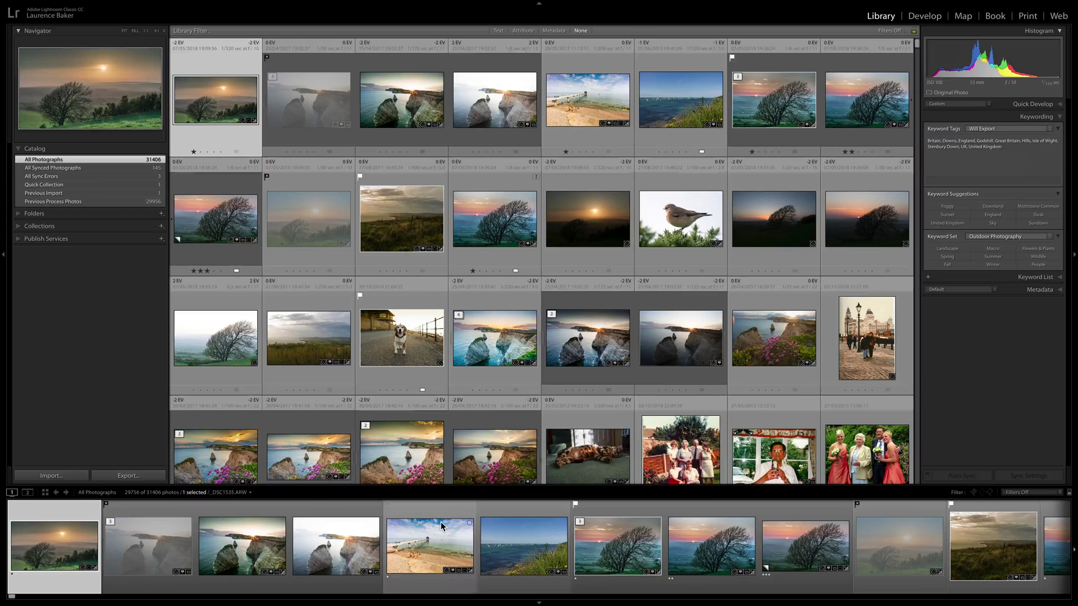
{"action": "key", "text": "shift+Tab"}
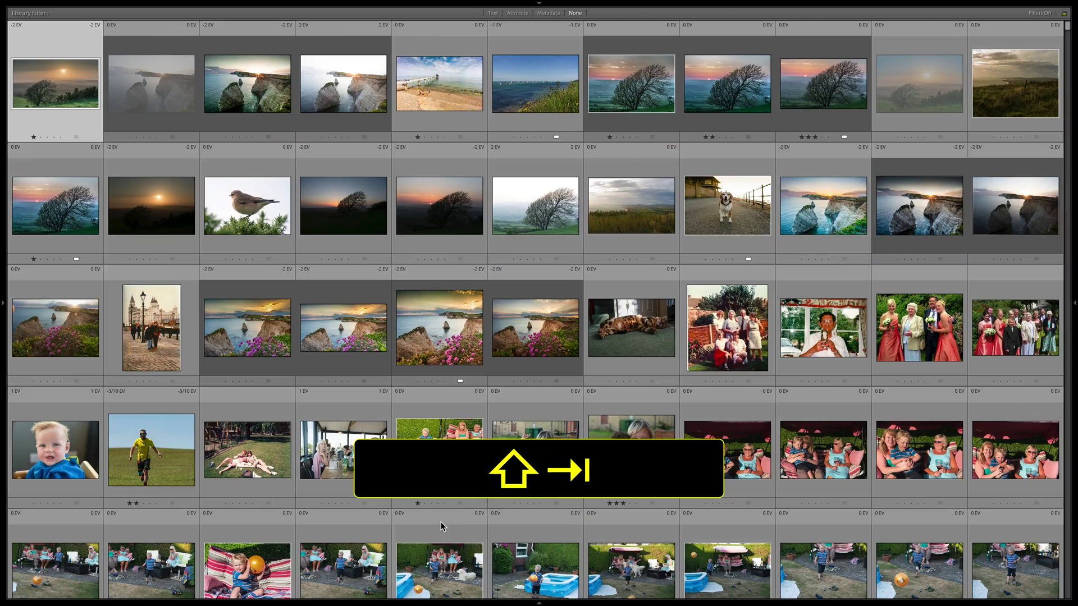
{"action": "key", "text": "shift+Tab"}
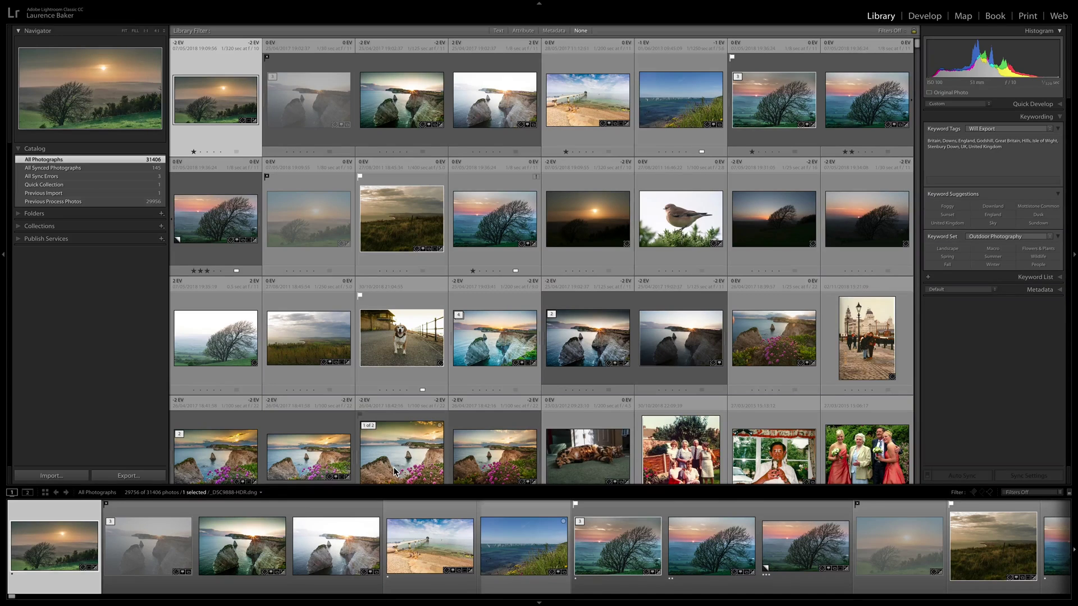
{"action": "key", "text": "t"}
{"action": "key", "text": "t"}
{"action": "key", "text": "t"}
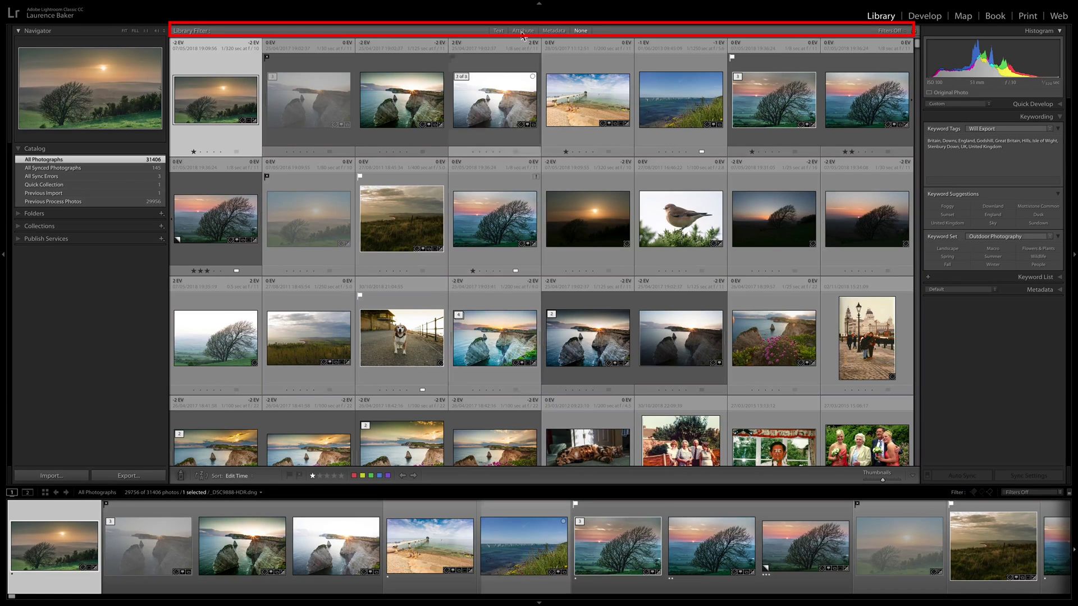
Step: Toggle the Library Filter bar and filters, leaving the bar hidden and filters off
{"action": "key", "text": "backslash"}
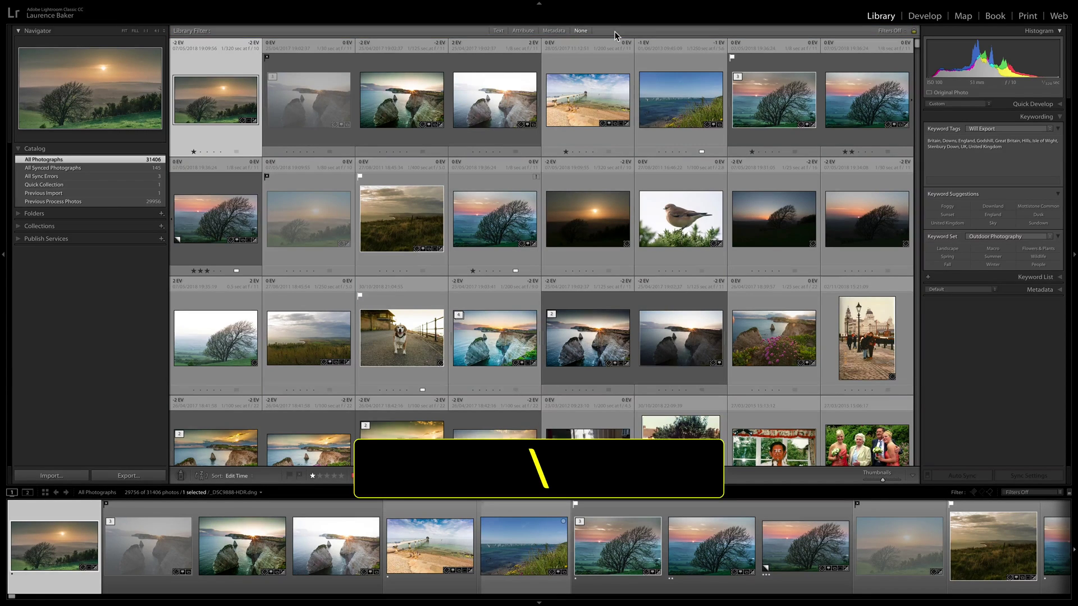
{"action": "key", "text": "backslash"}
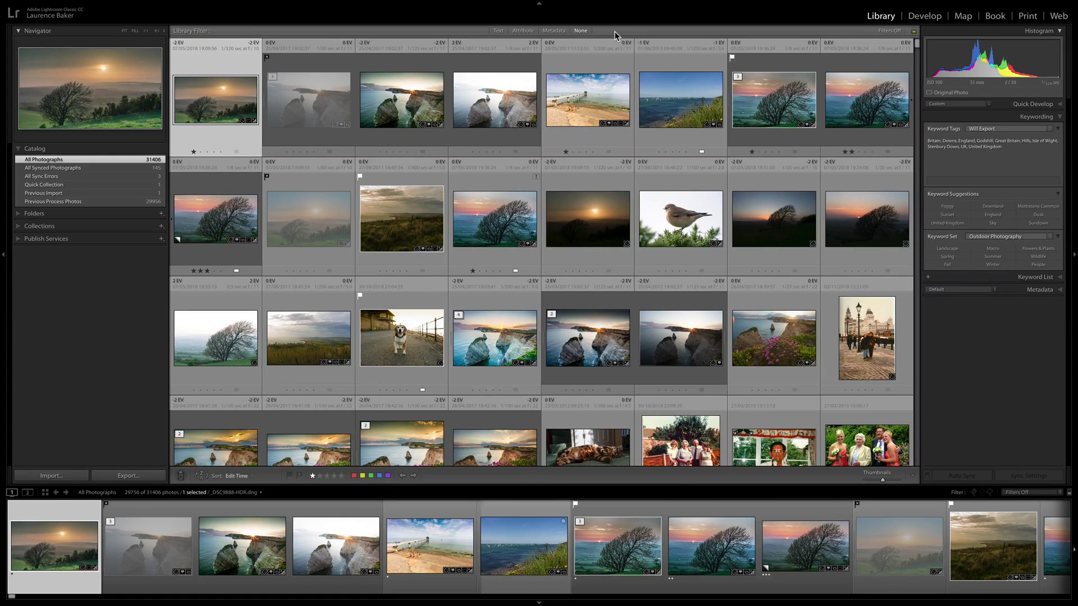
{"action": "key", "text": "super+l"}
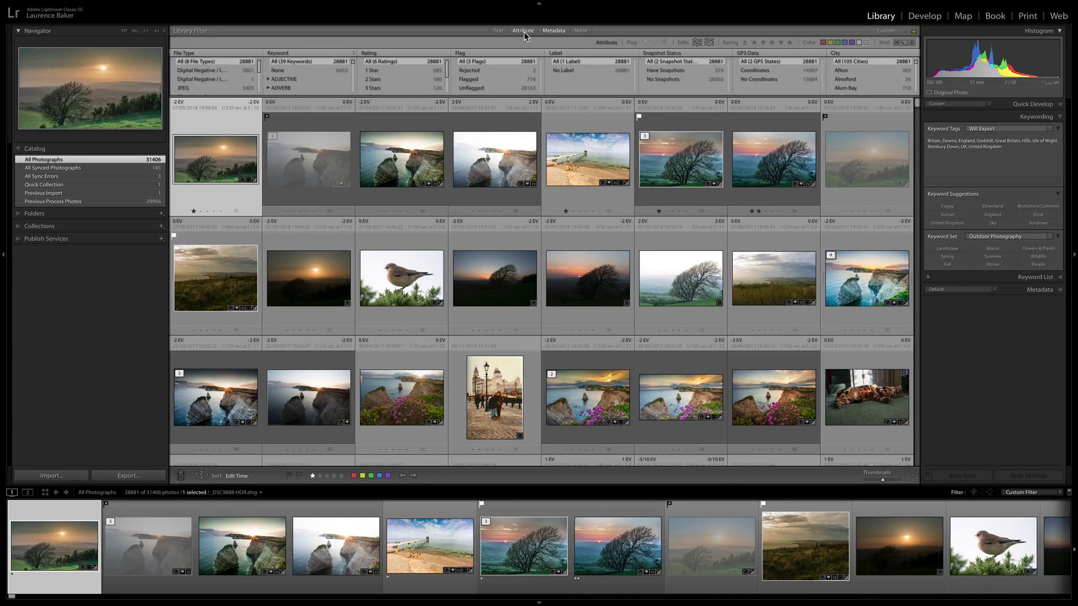
{"action": "key", "text": "backslash"}
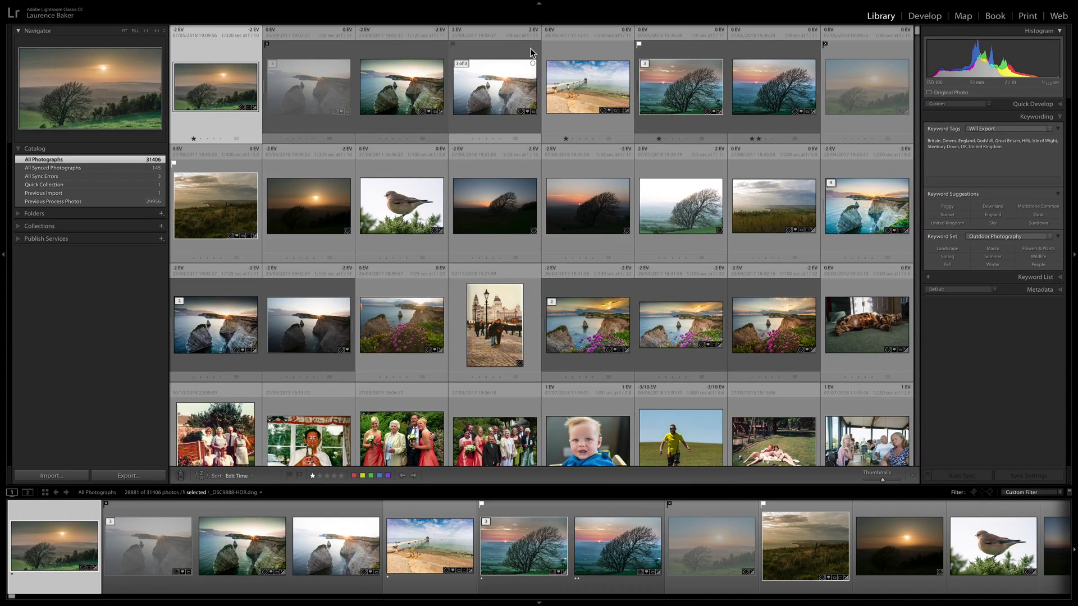
{"action": "key", "text": "super"}
{"action": "key", "text": "super+l"}
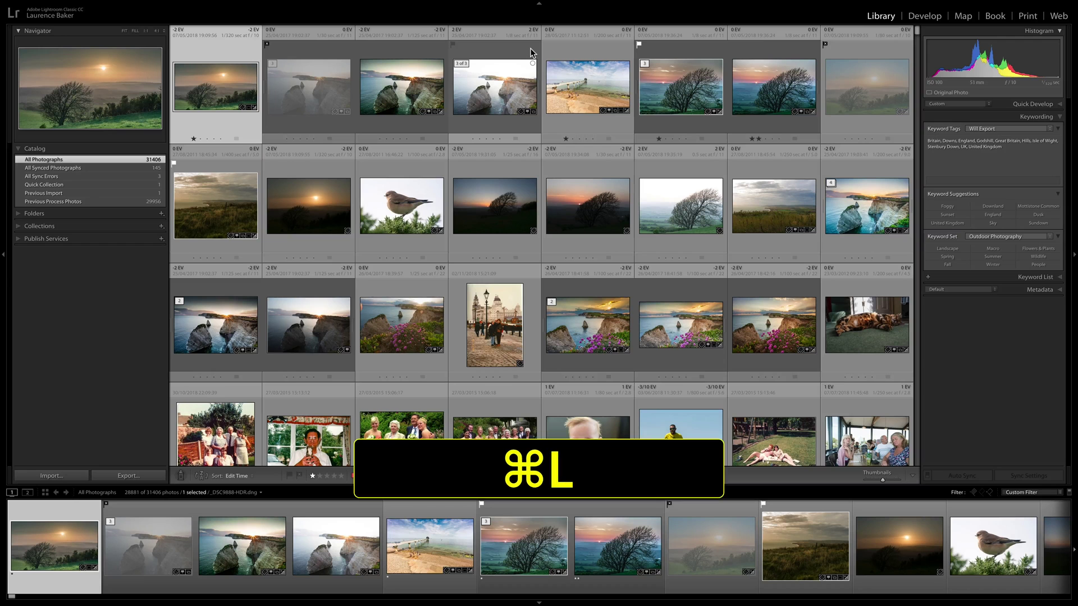
{"action": "key", "text": "super+l"}
{"action": "key", "text": "super+l"}
Step: Search Help for 'auto adv', then bring up the Library Shortcuts overlay with Cmd+/
{"action": "left_click", "coordinate": [235, 4]}
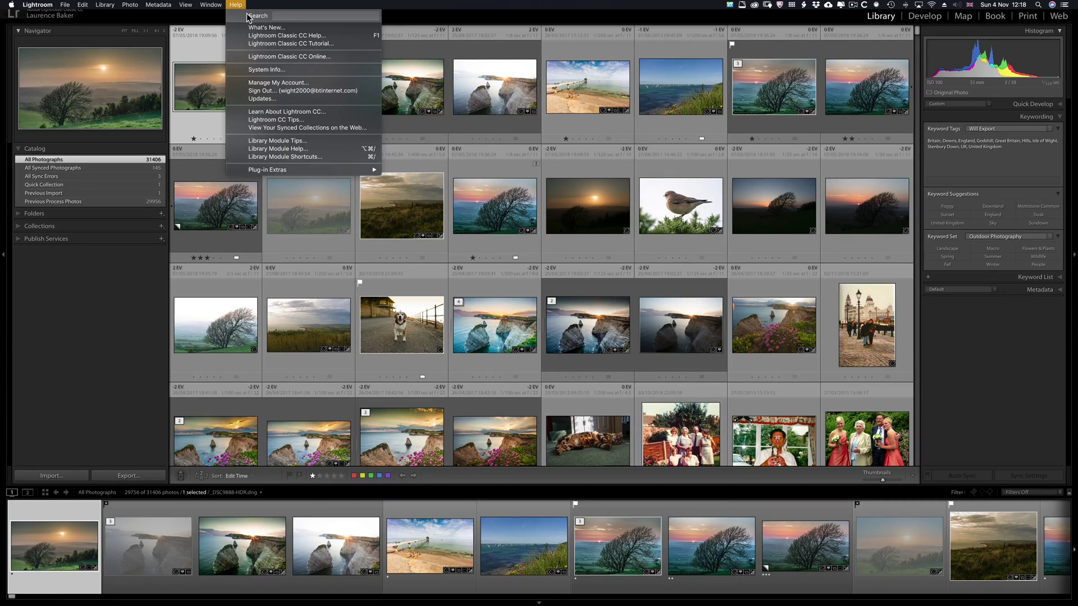
{"action": "type", "text": "auto adv"}
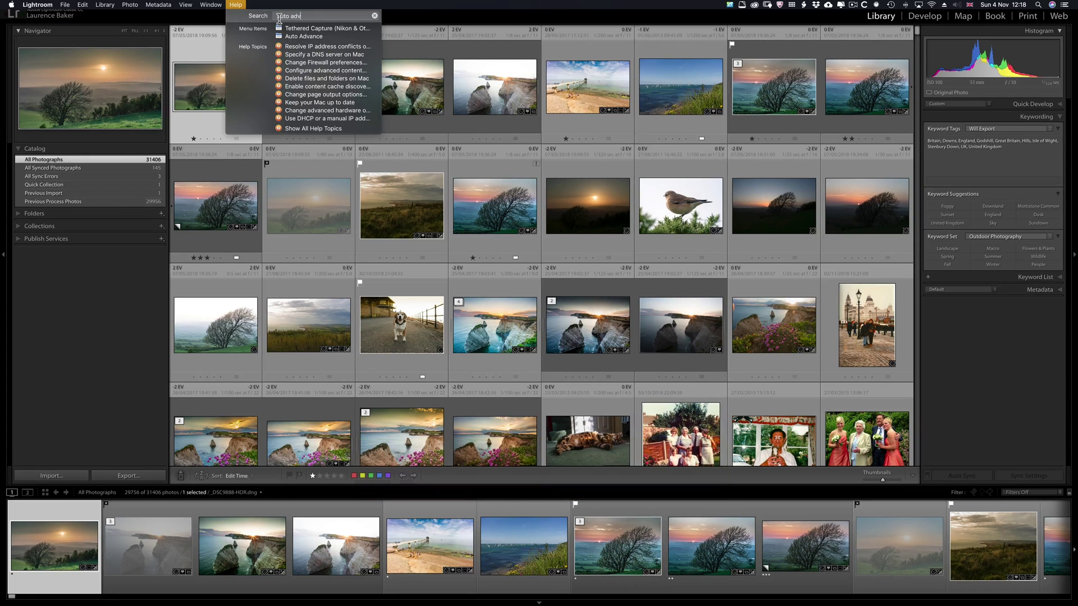
{"action": "mouse_move", "coordinate": [291, 35]}
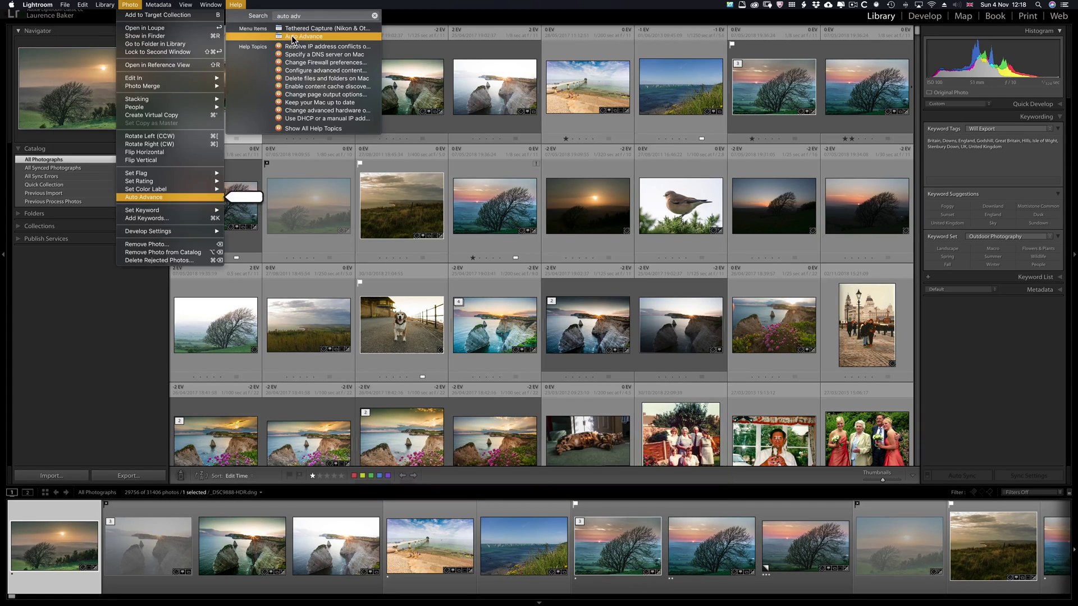
{"action": "left_click", "coordinate": [432, 25]}
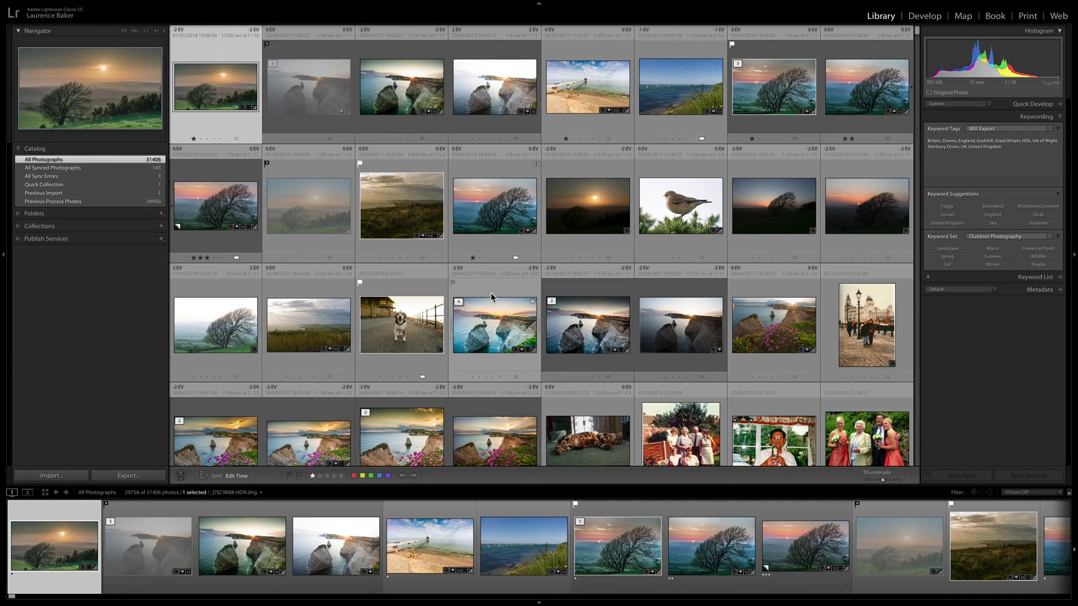
{"action": "key", "text": "super"}
{"action": "key", "text": "super+slash"}
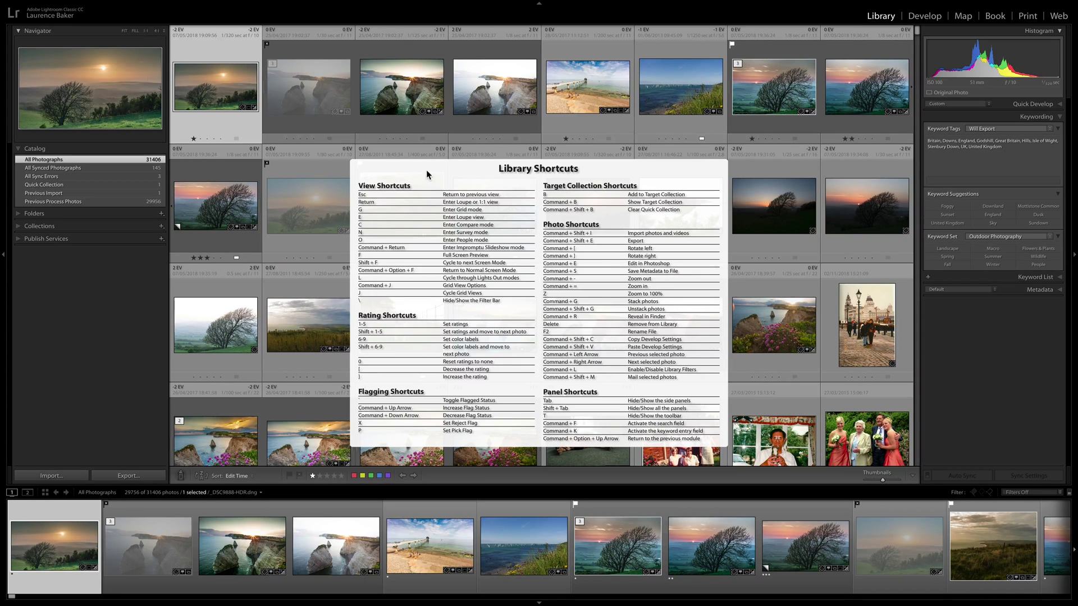
Step: Dismiss the shortcuts overlay, enable Solo Mode for the left panels, then expand Publish Services and Catalog
{"action": "left_click", "coordinate": [436, 170]}
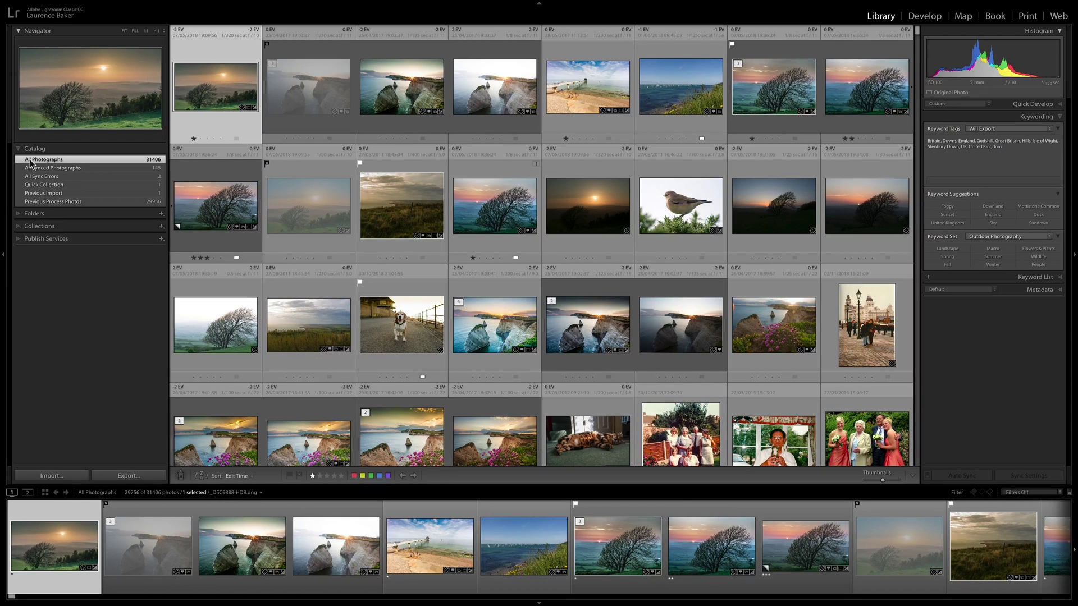
{"action": "right_click", "coordinate": [64, 150]}
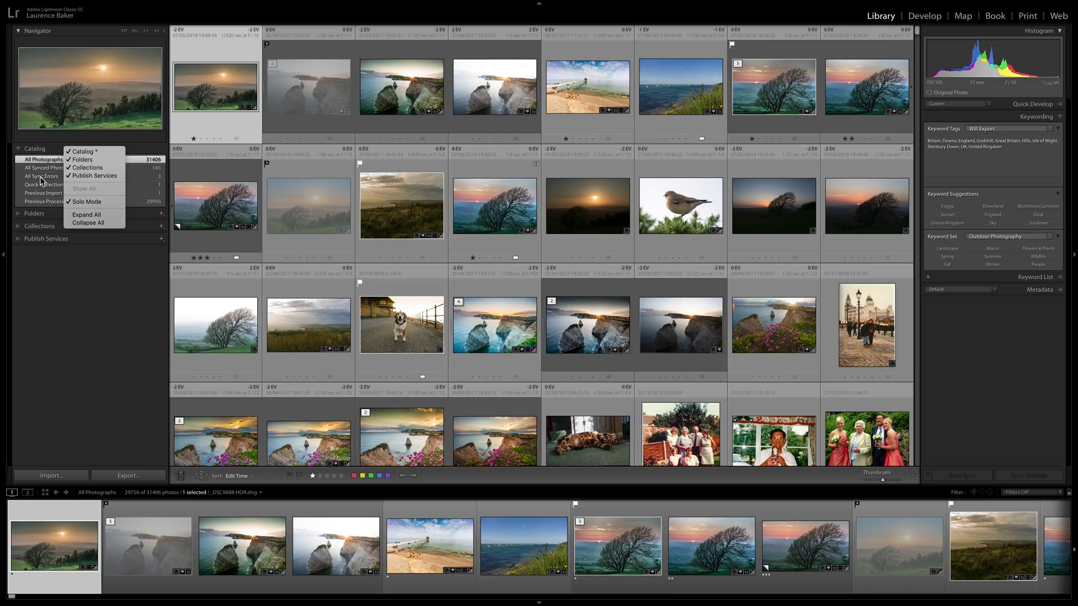
{"action": "left_click", "coordinate": [77, 202]}
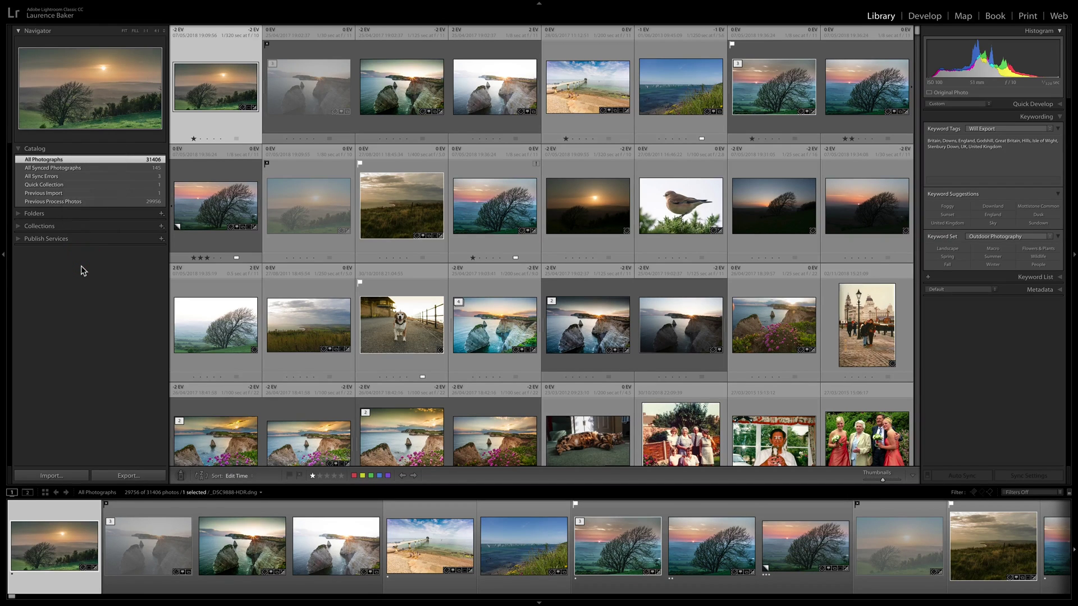
{"action": "left_click", "coordinate": [40, 238]}
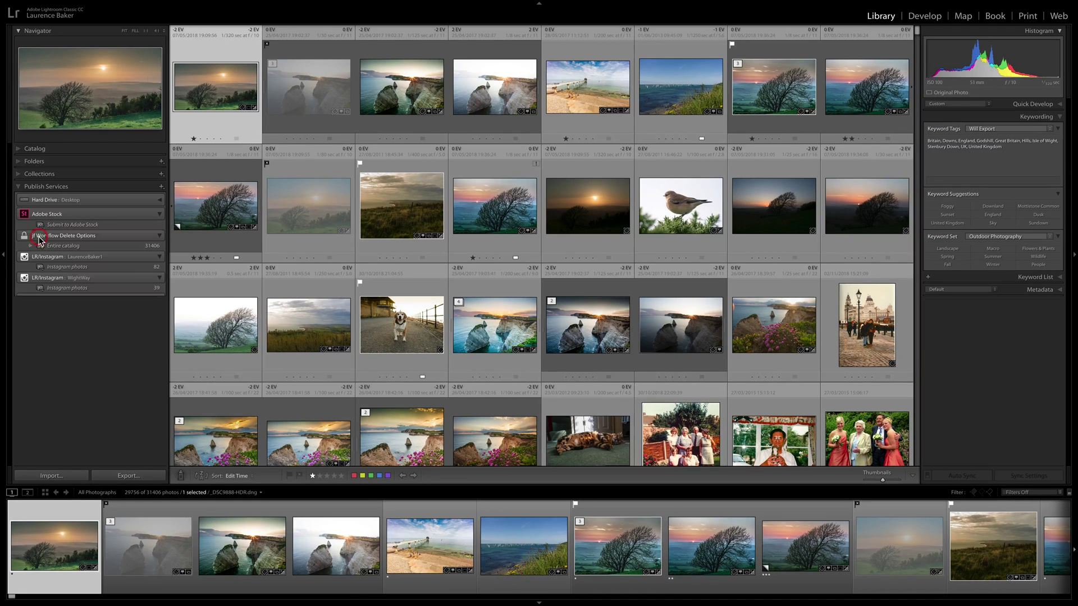
{"action": "left_click", "coordinate": [36, 149]}
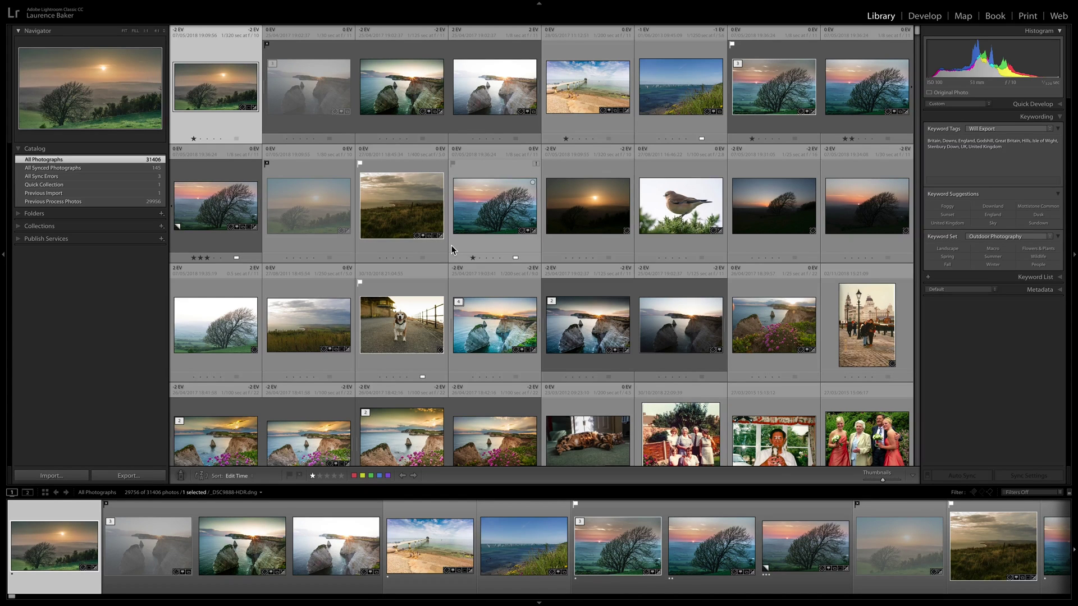
{"action": "key", "text": "d"}
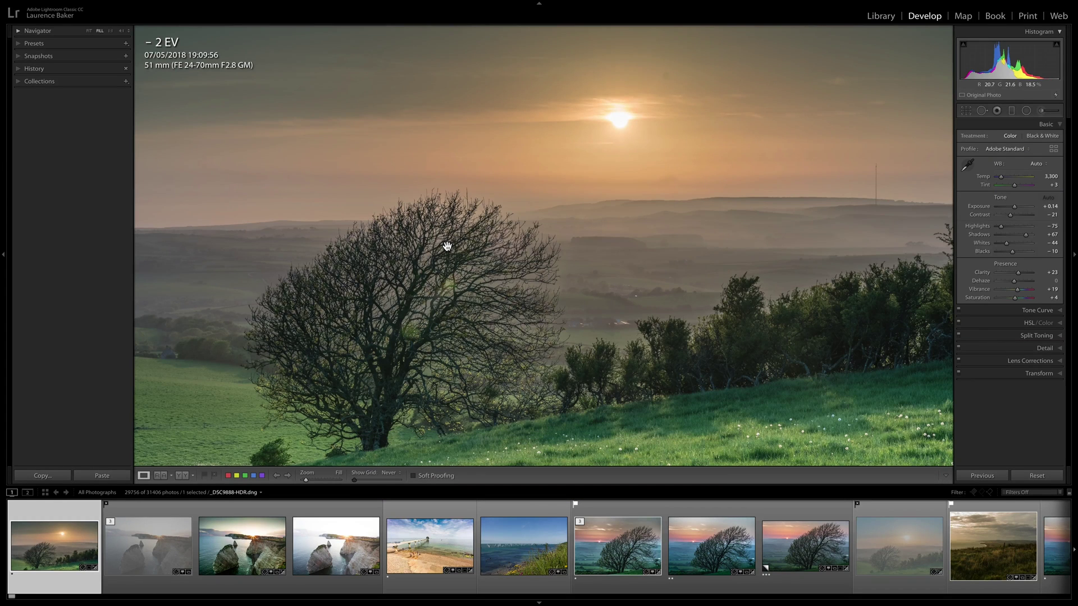
{"action": "key", "text": "m"}
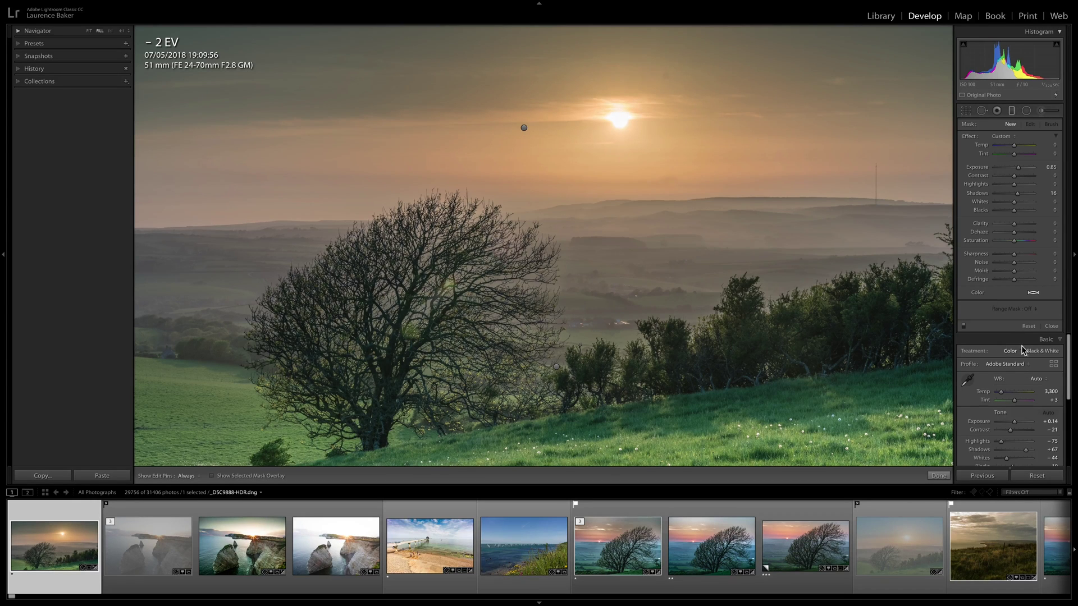
{"action": "key", "text": "m"}
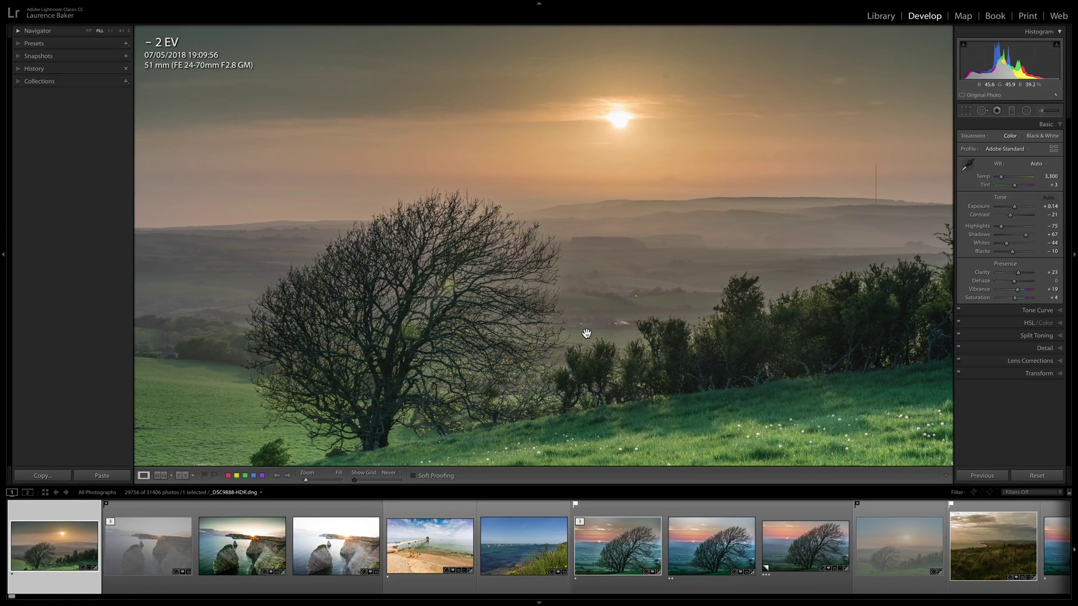
{"action": "key", "text": "g"}
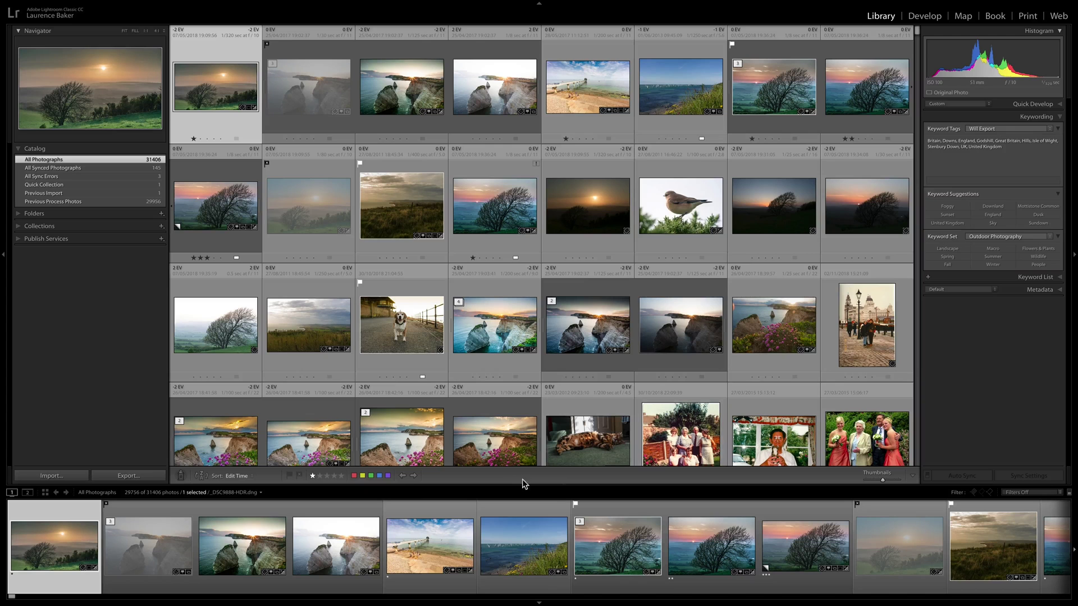
Step: Try Auto Hide & Show and Auto Hide on the left panel, then set it back to Manual
{"action": "right_click", "coordinate": [3, 254]}
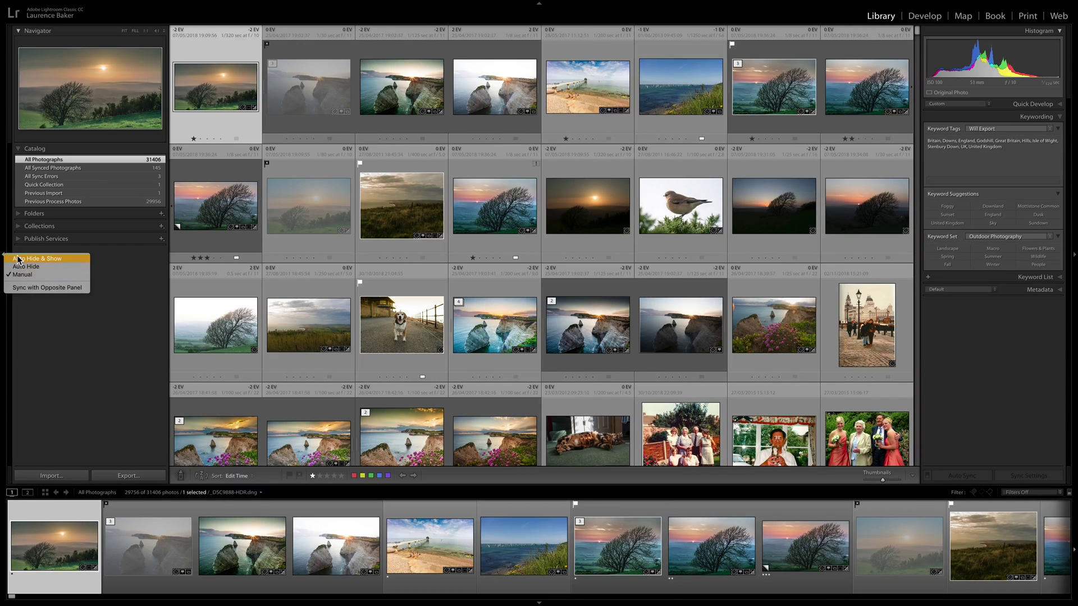
{"action": "left_click", "coordinate": [17, 259]}
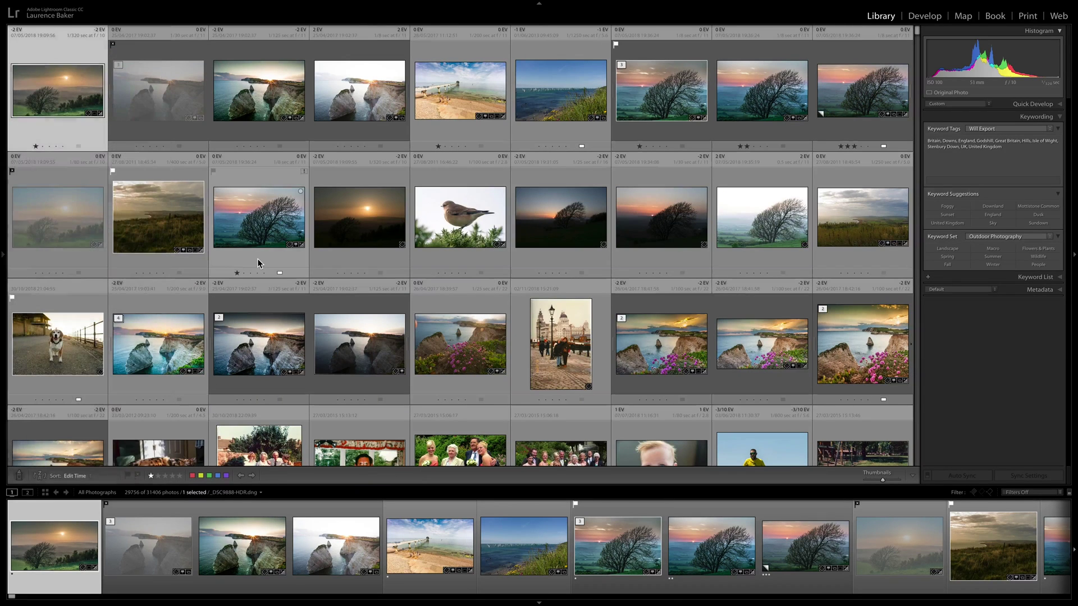
{"action": "right_click", "coordinate": [3, 254]}
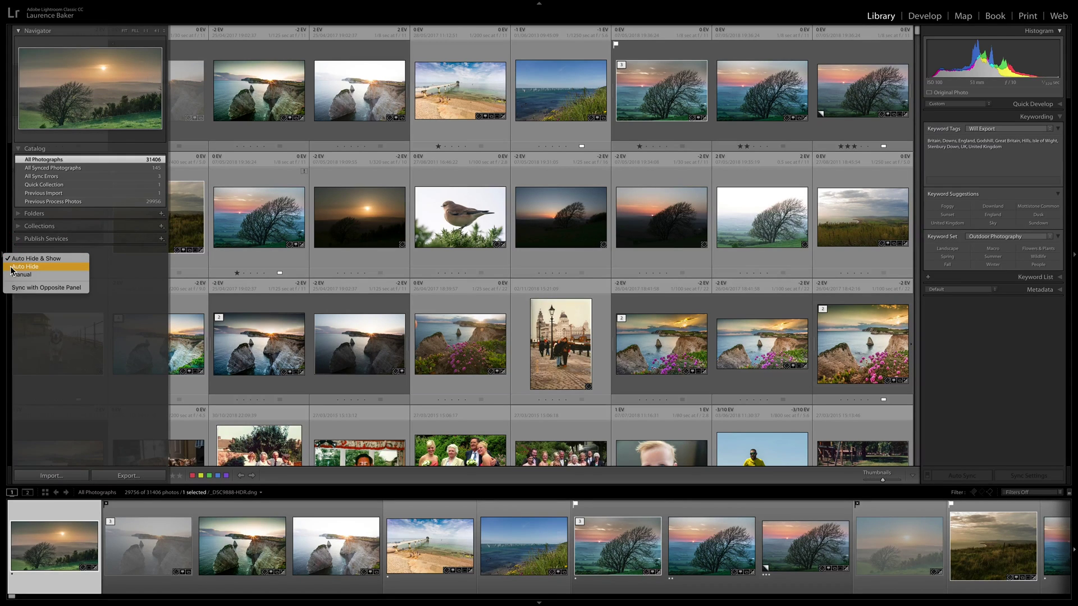
{"action": "left_click", "coordinate": [12, 267]}
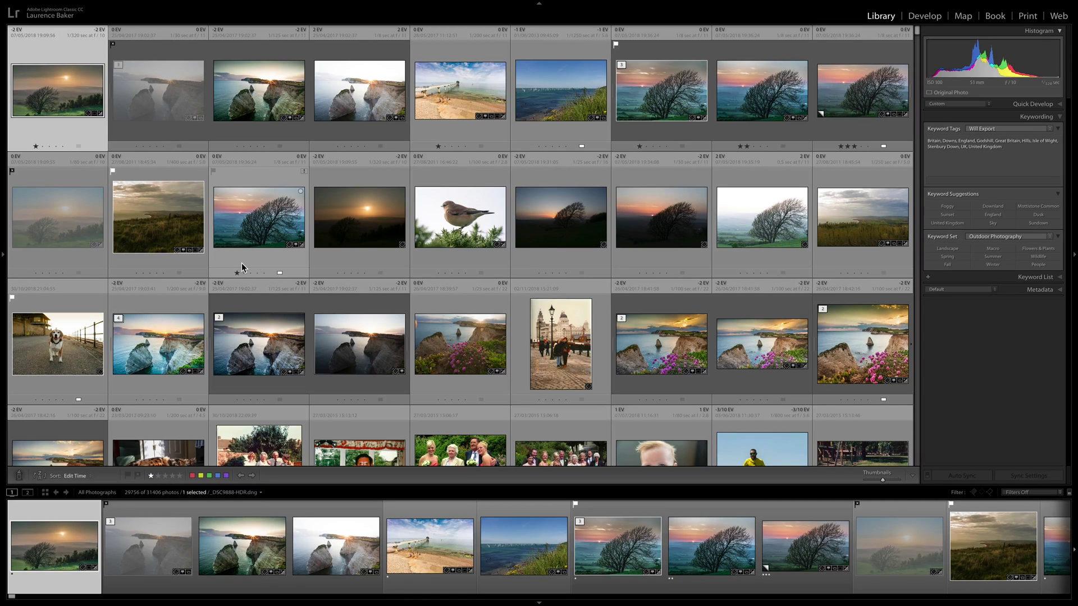
{"action": "key", "text": "F7"}
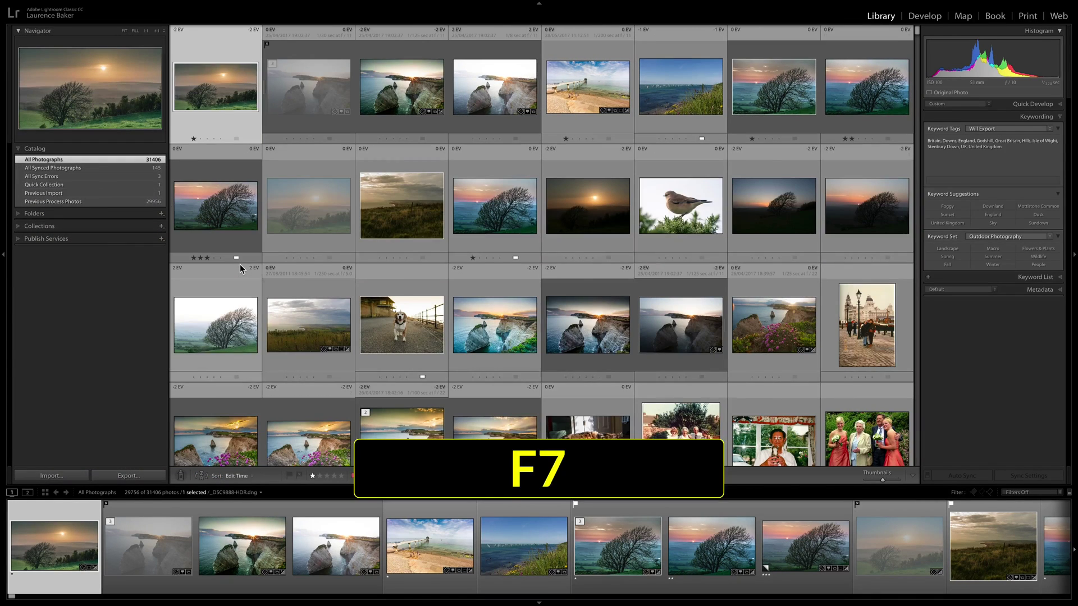
{"action": "left_click", "coordinate": [279, 279]}
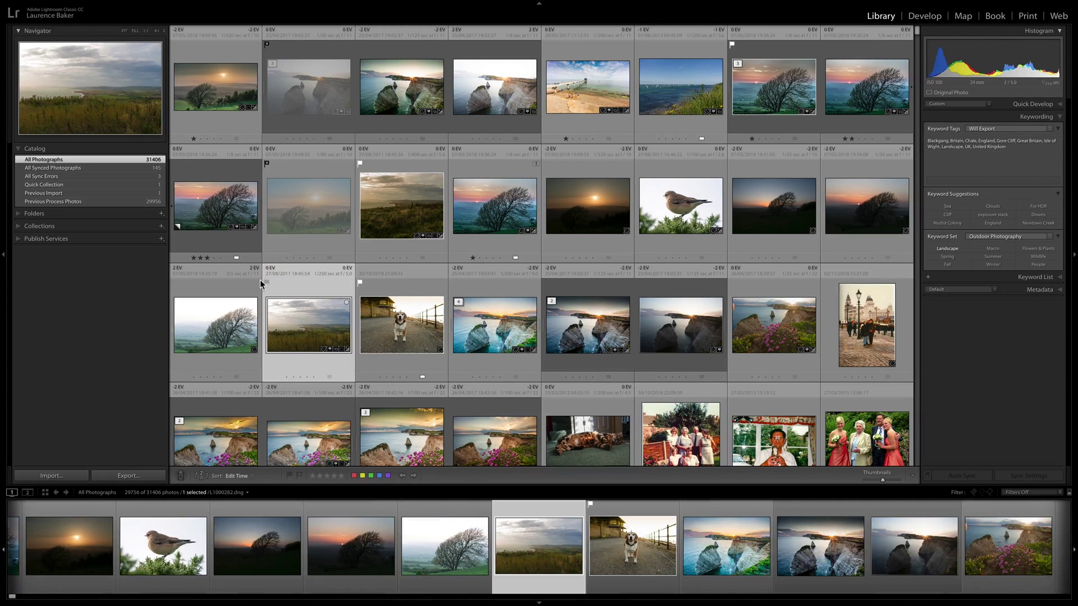
{"action": "right_click", "coordinate": [3, 255]}
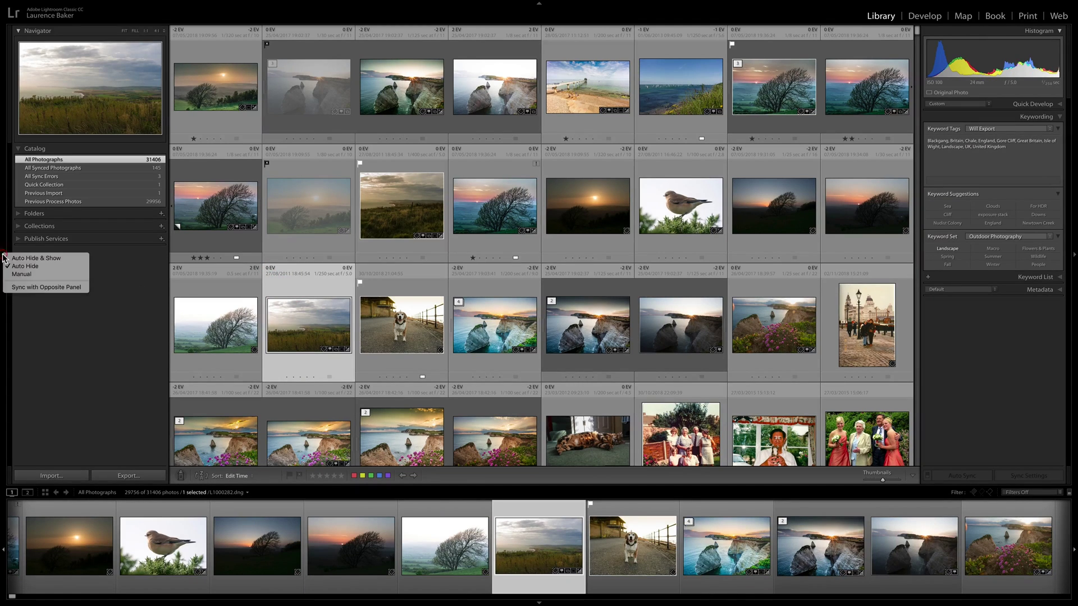
{"action": "left_click", "coordinate": [13, 287]}
{"action": "left_click", "coordinate": [25, 275]}
Step: Check the show/hide options for the right panel, filmstrip and module bar, then select the cliff photo
{"action": "mouse_move", "coordinate": [540, 3]}
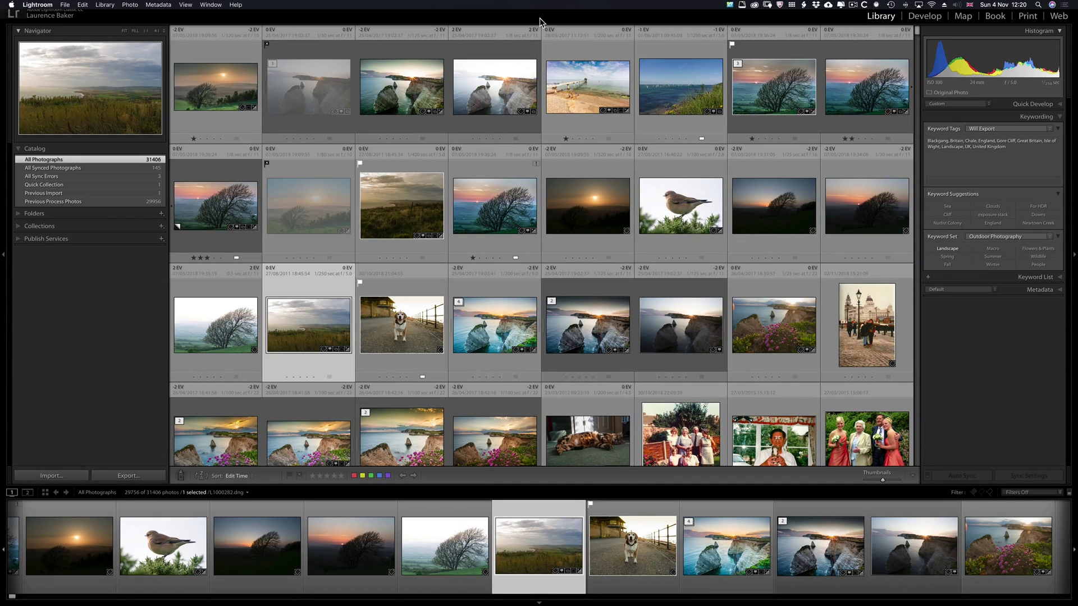
{"action": "right_click", "coordinate": [1074, 256]}
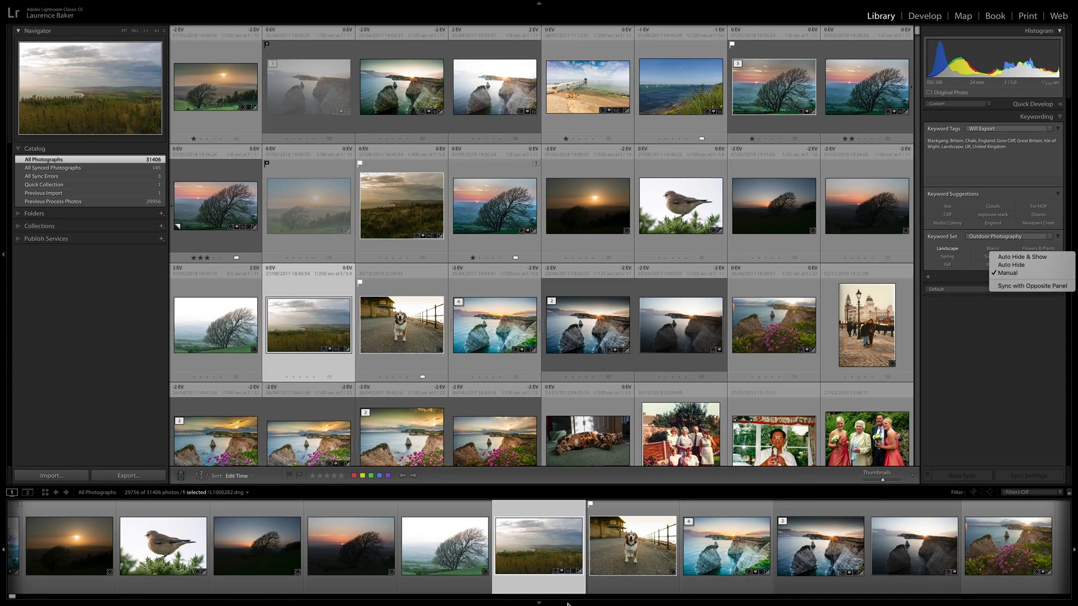
{"action": "right_click", "coordinate": [539, 603]}
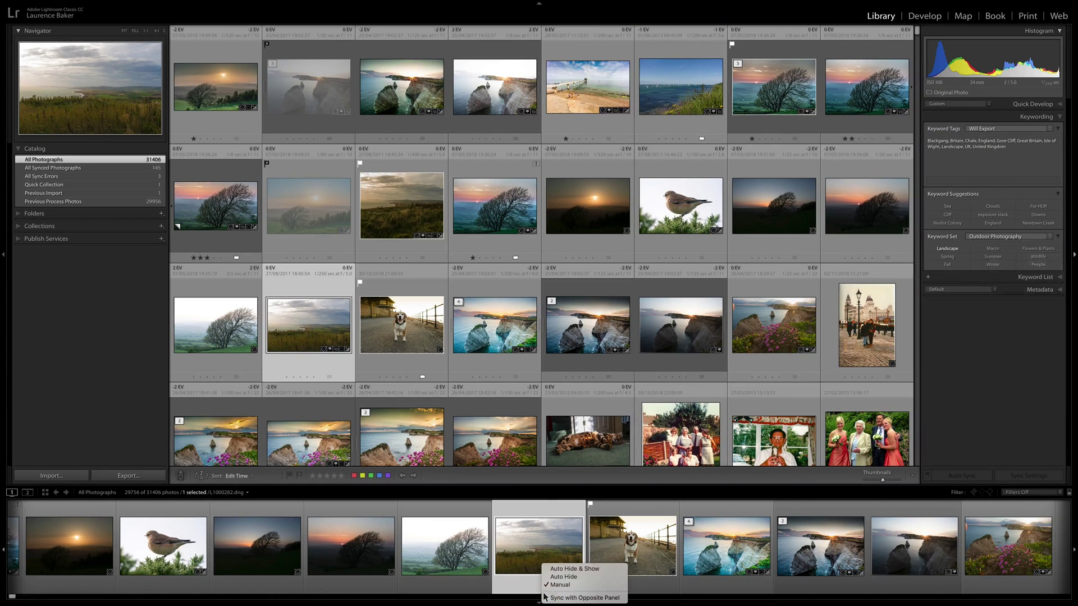
{"action": "right_click", "coordinate": [541, 5]}
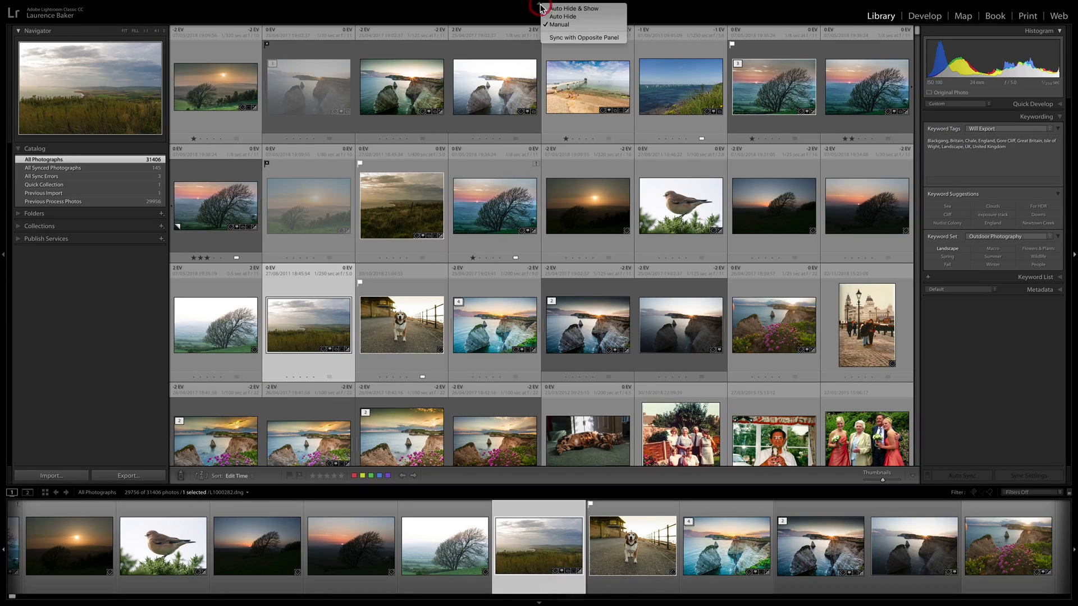
{"action": "left_click", "coordinate": [525, 16]}
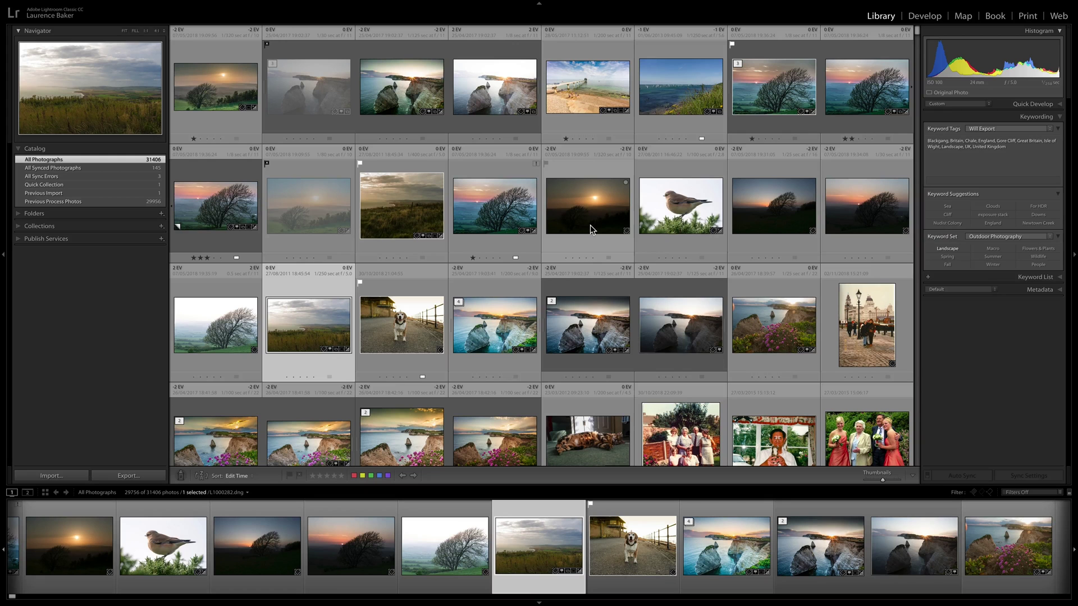
{"action": "left_click", "coordinate": [587, 298]}
Step: Preview the cliff photo full screen, then set Window > Screen Mode to Full Screen and cycle modes
{"action": "key", "text": "f"}
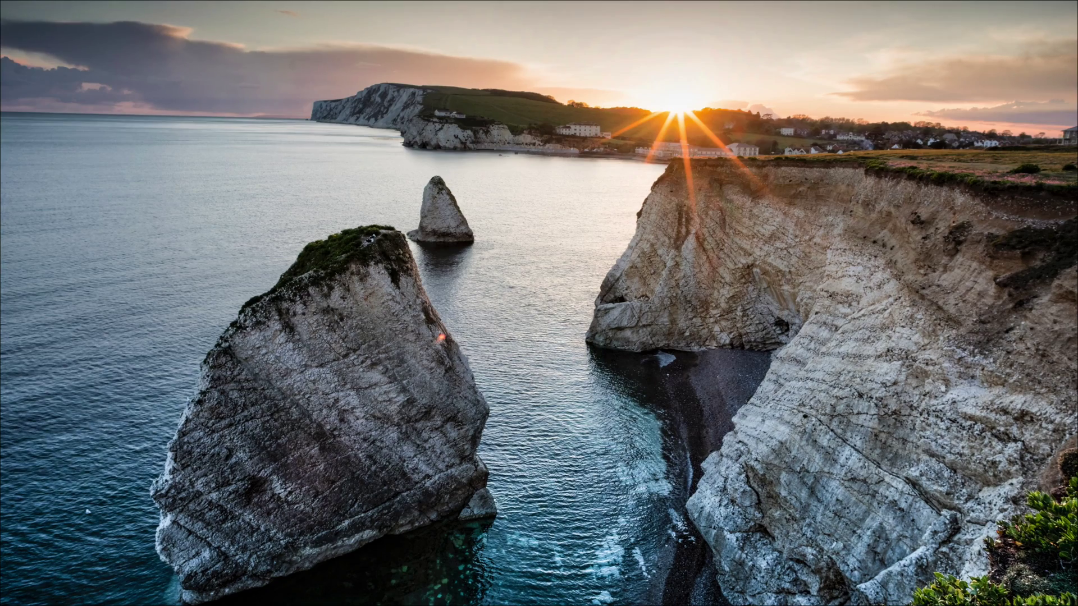
{"action": "key", "text": "f"}
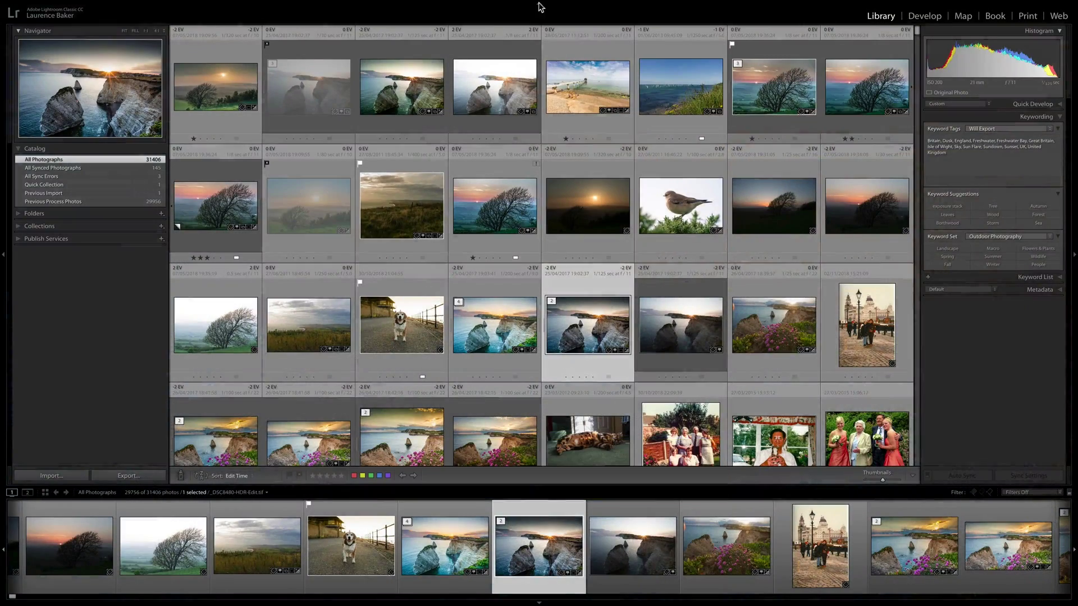
{"action": "left_click", "coordinate": [211, 5]}
{"action": "mouse_move", "coordinate": [393, 99]}
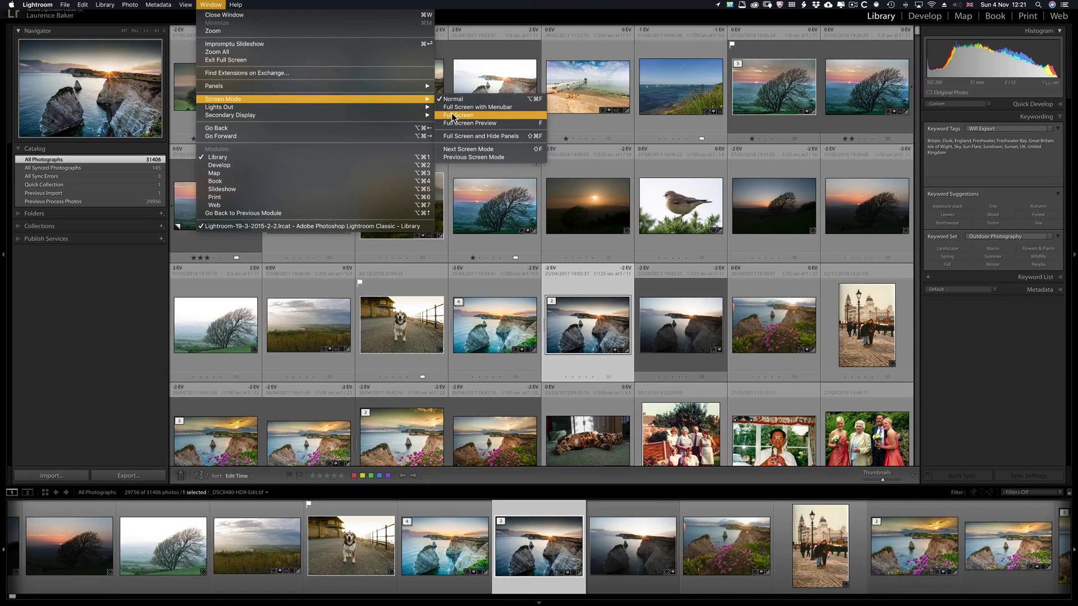
{"action": "left_click", "coordinate": [453, 116]}
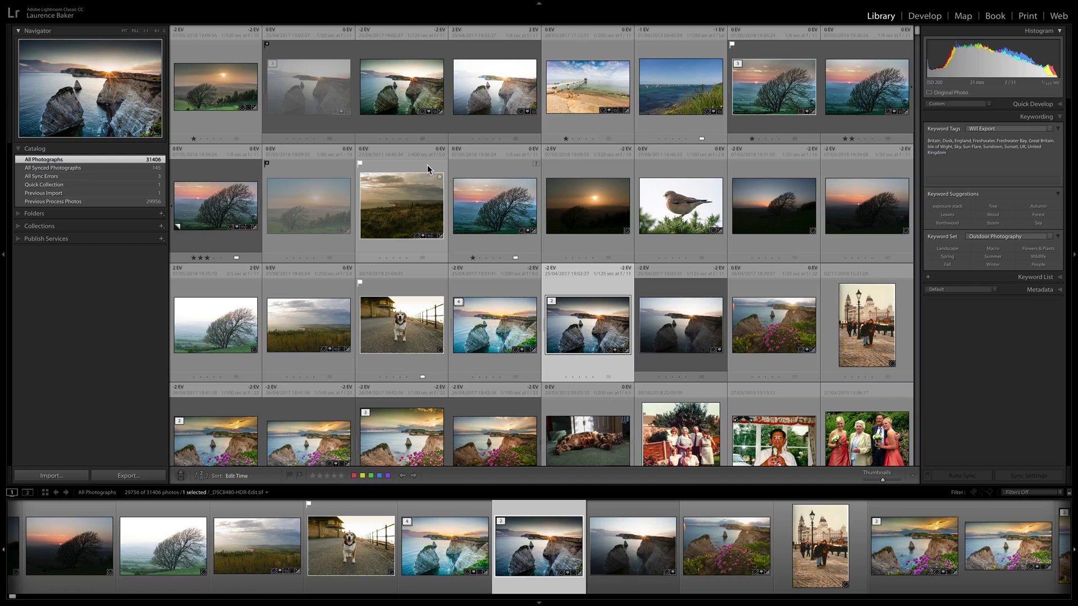
{"action": "key", "text": "shift+f"}
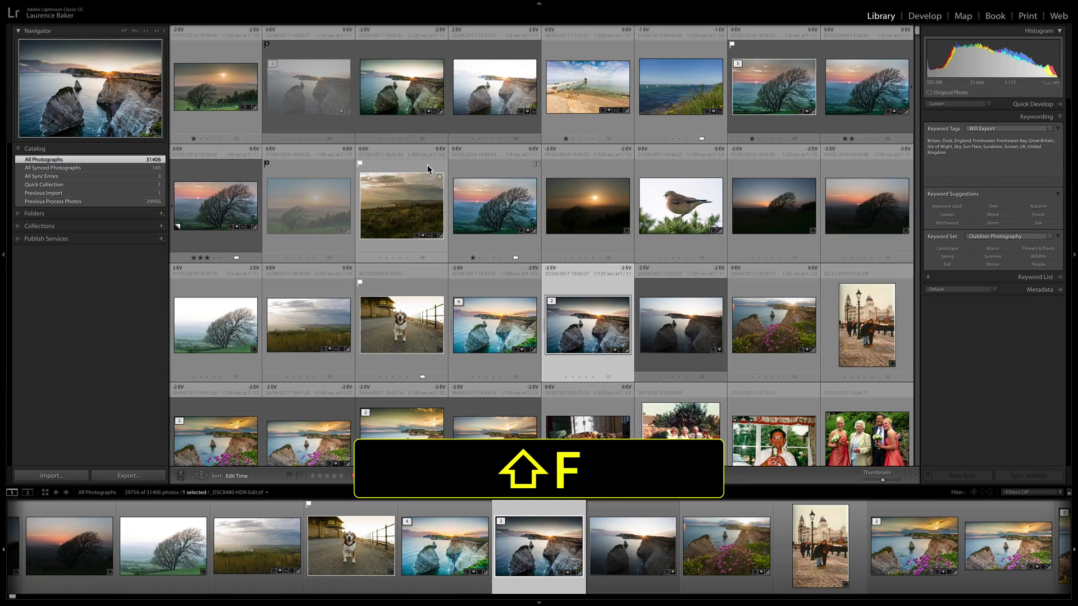
{"action": "key", "text": "shift+f"}
{"action": "key", "text": "shift+f"}
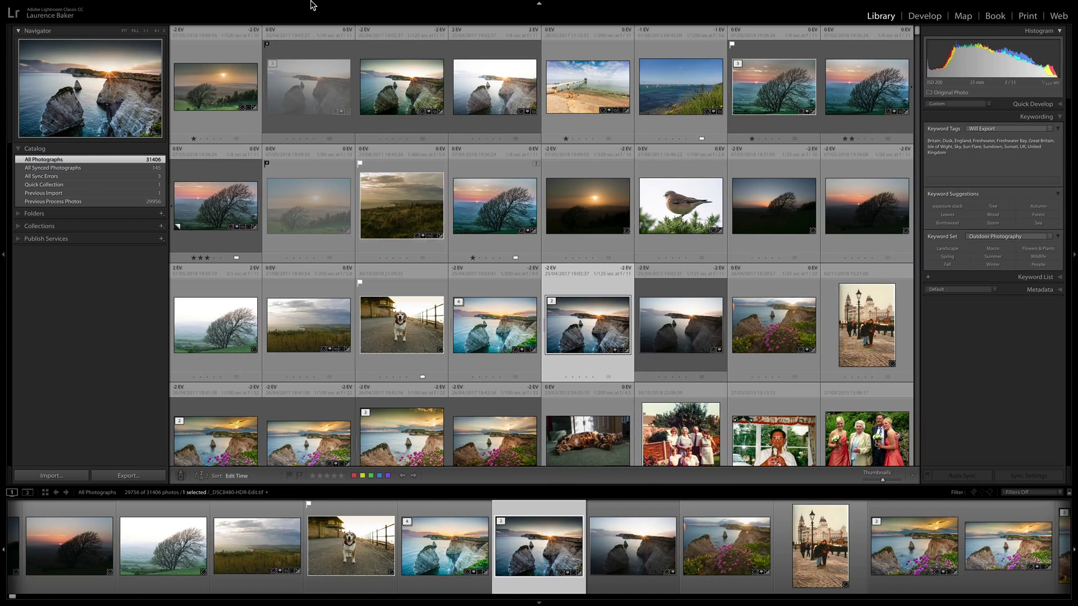
{"action": "mouse_move", "coordinate": [247, 6]}
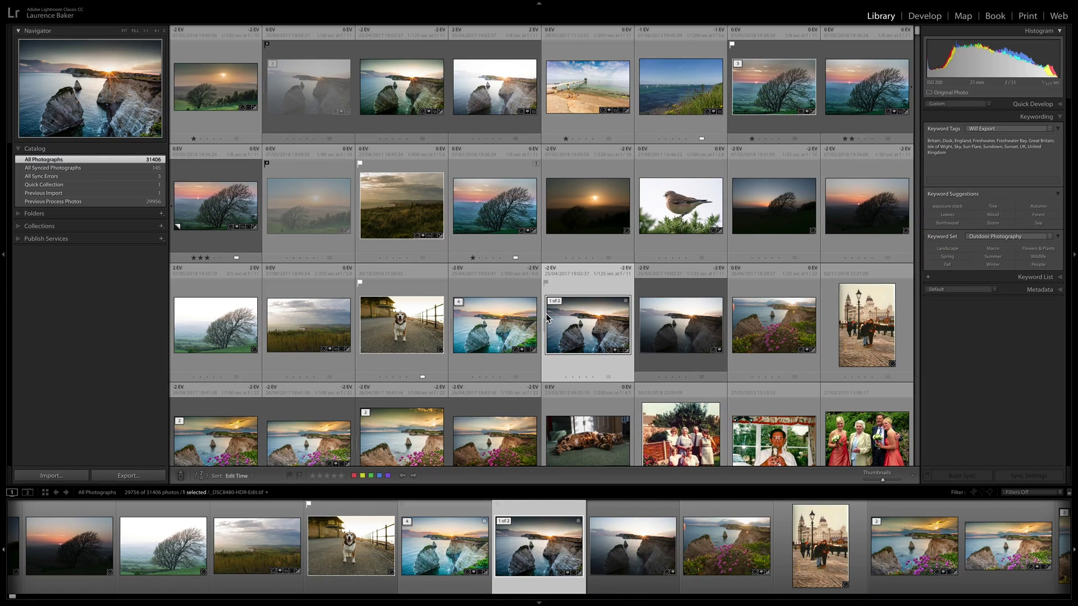
Step: Select the dark sunset, enlarge and shrink the thumbnails, then view the previous tree photo in Loupe
{"action": "left_click", "coordinate": [566, 197]}
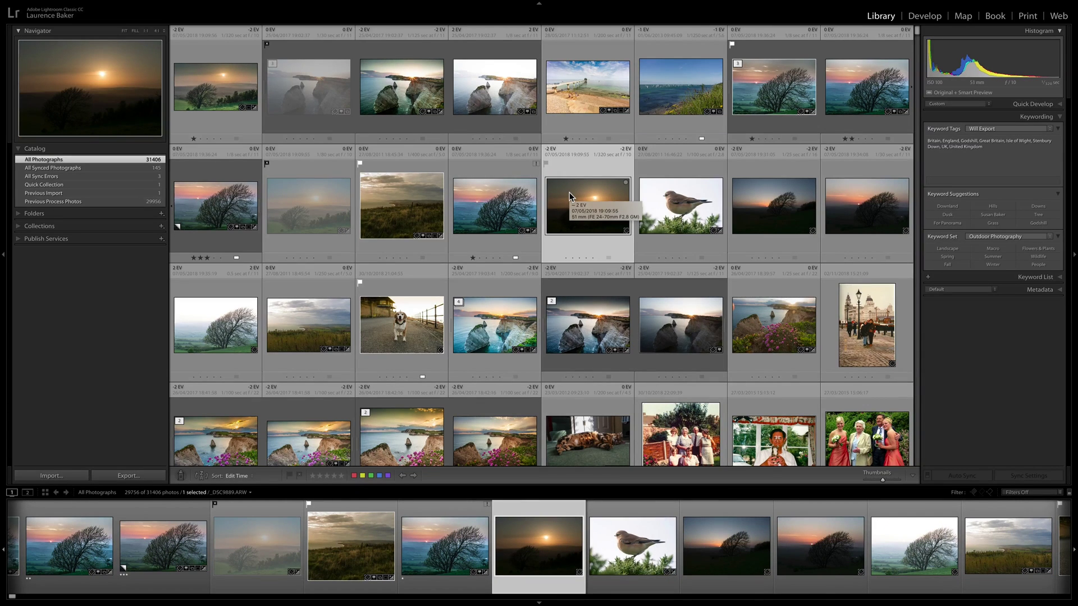
{"action": "key", "text": "equal"}
{"action": "key", "text": "equal"}
{"action": "key", "text": "equal"}
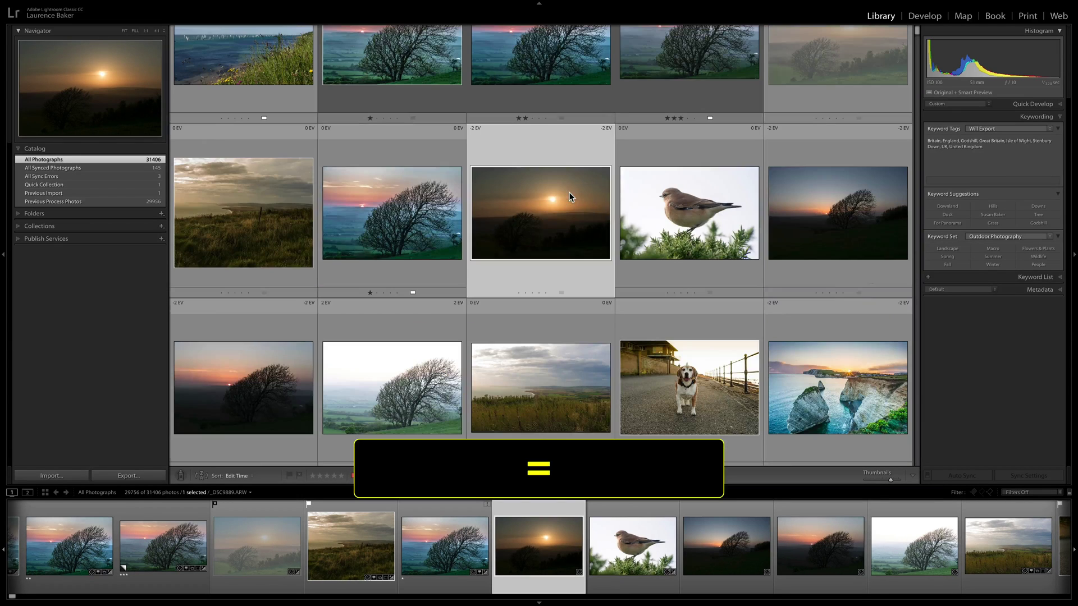
{"action": "key", "text": "minus"}
{"action": "key", "text": "minus"}
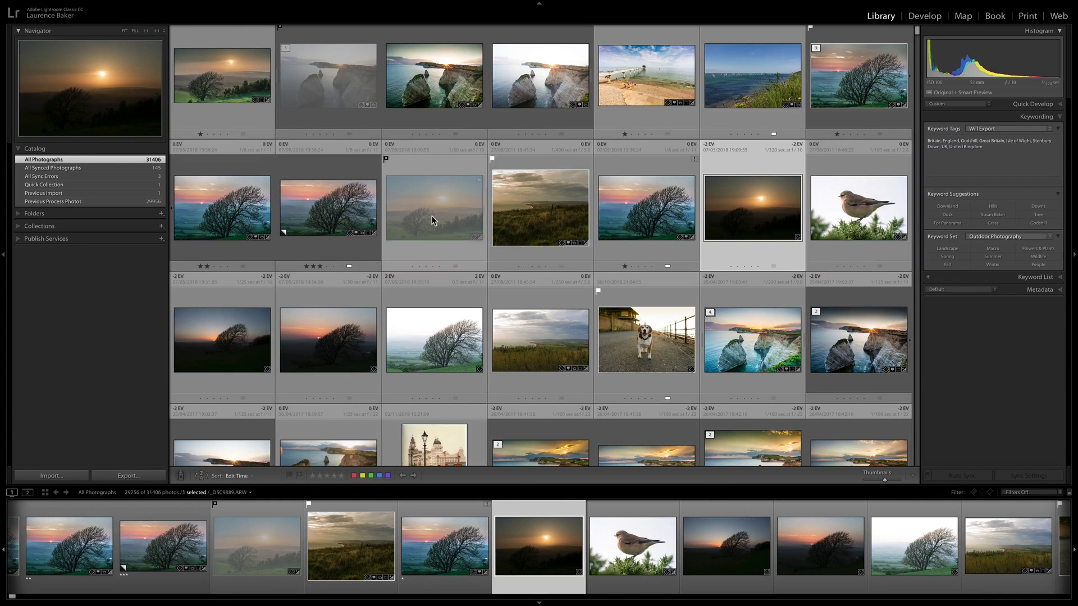
{"action": "key", "text": "Left"}
{"action": "key", "text": "e"}
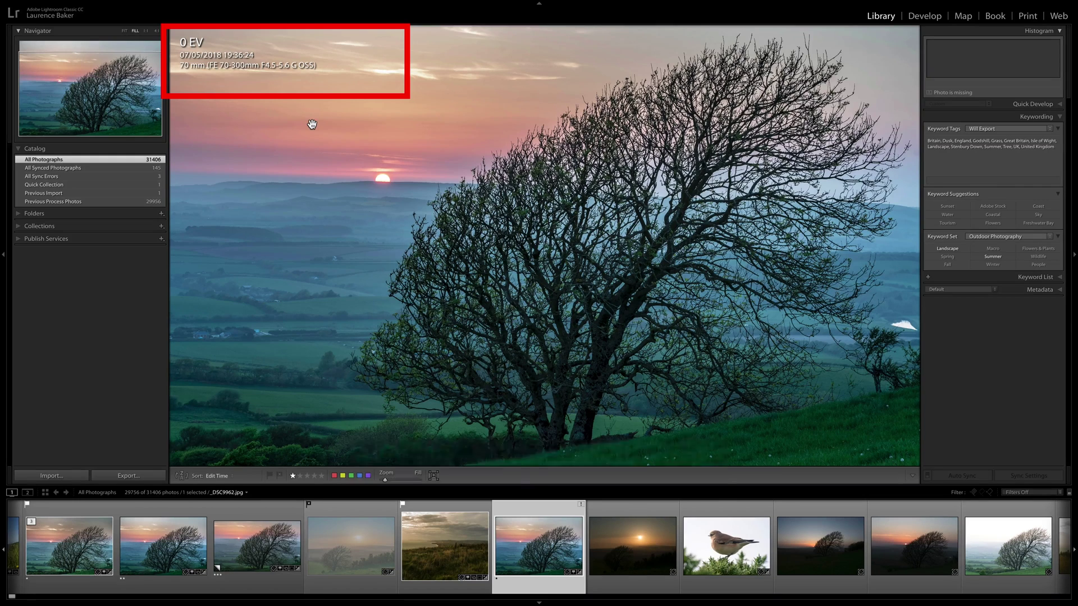
Step: Set the Loupe info overlay to Info 1 with Cropped Dimensions as the top line
{"action": "key", "text": "super+j"}
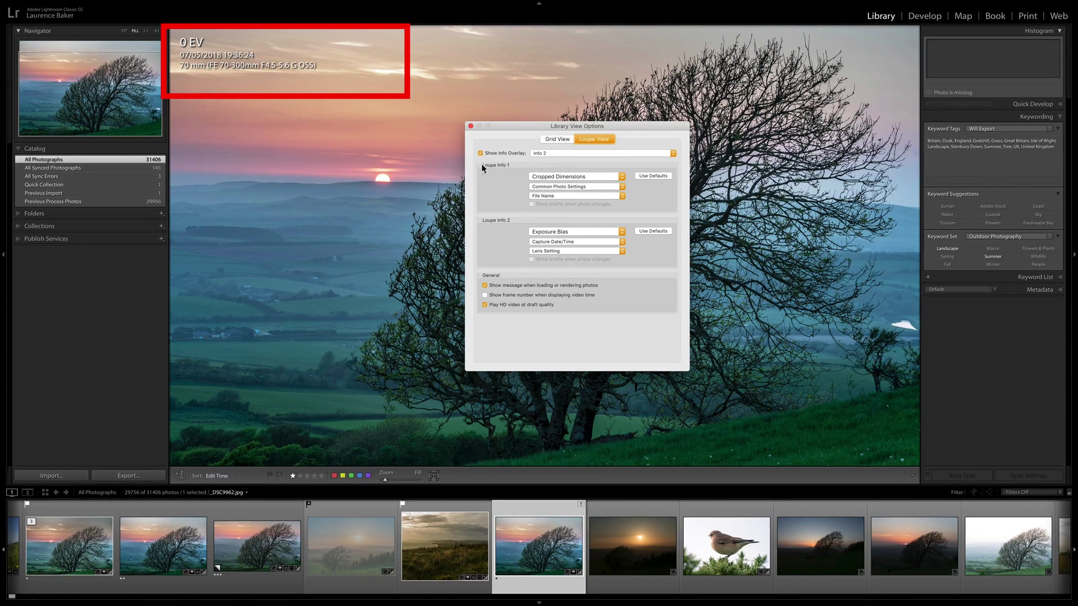
{"action": "left_click", "coordinate": [545, 156]}
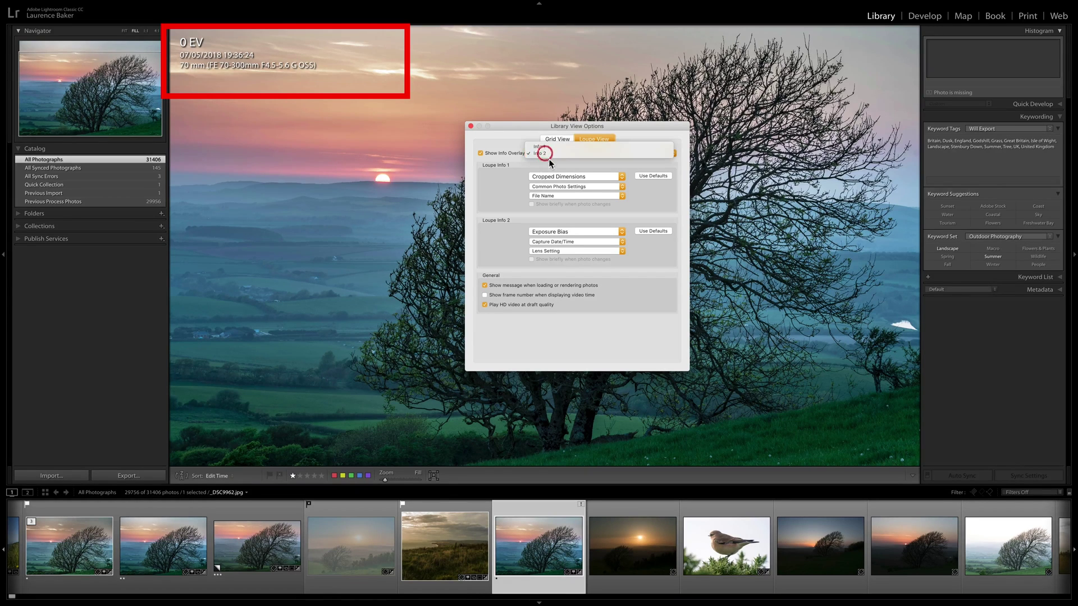
{"action": "left_click", "coordinate": [543, 146]}
{"action": "left_click", "coordinate": [558, 189]}
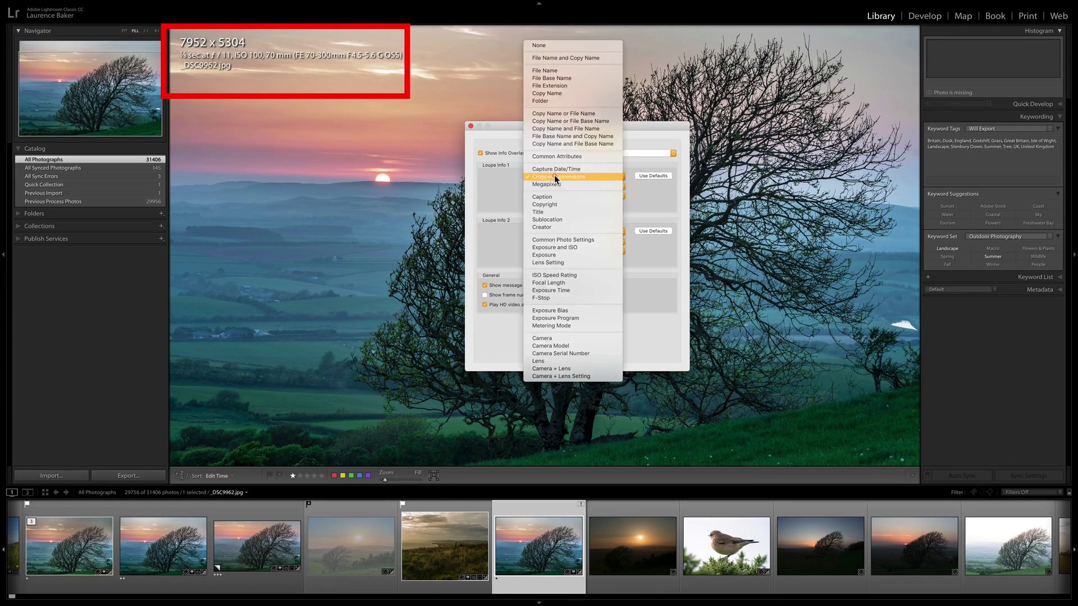
{"action": "left_click", "coordinate": [556, 179]}
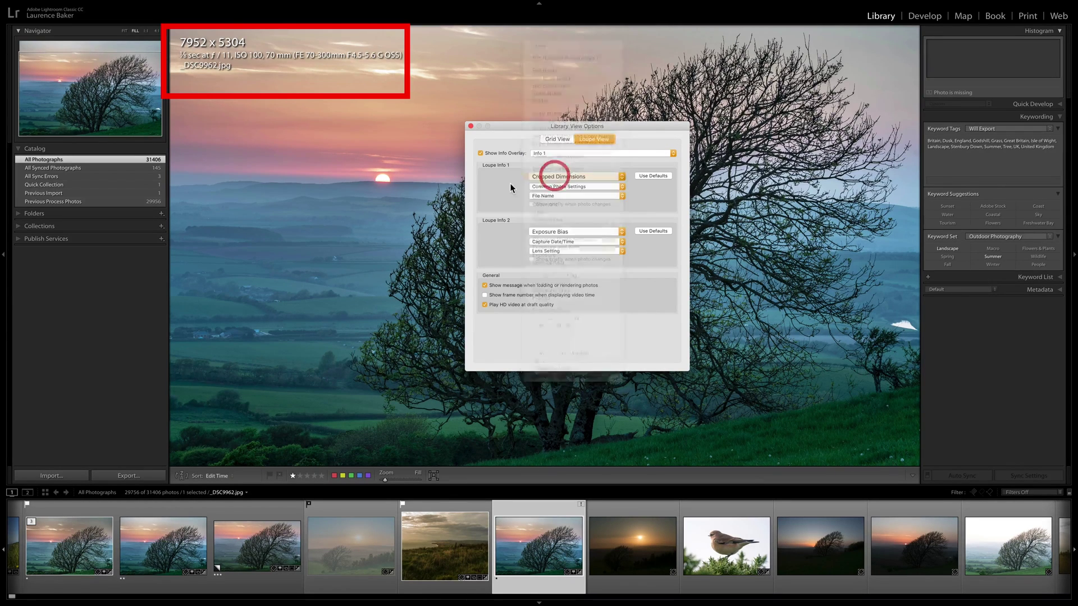
Step: Set Grid View extras to Expanded Cells, then close the options and show the photo in Loupe
{"action": "left_click", "coordinate": [548, 139]}
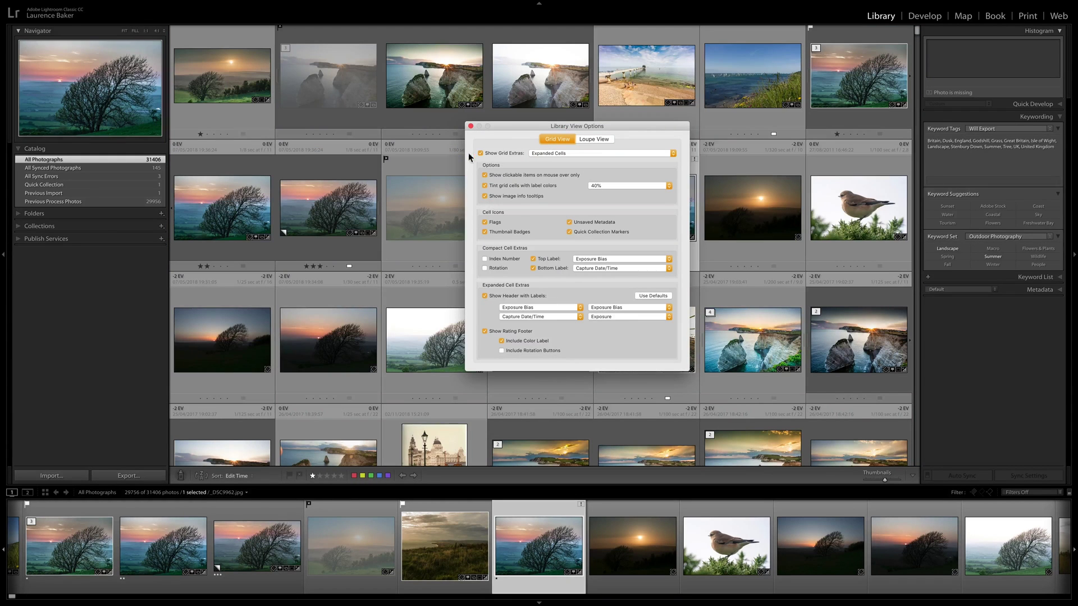
{"action": "left_click", "coordinate": [556, 153]}
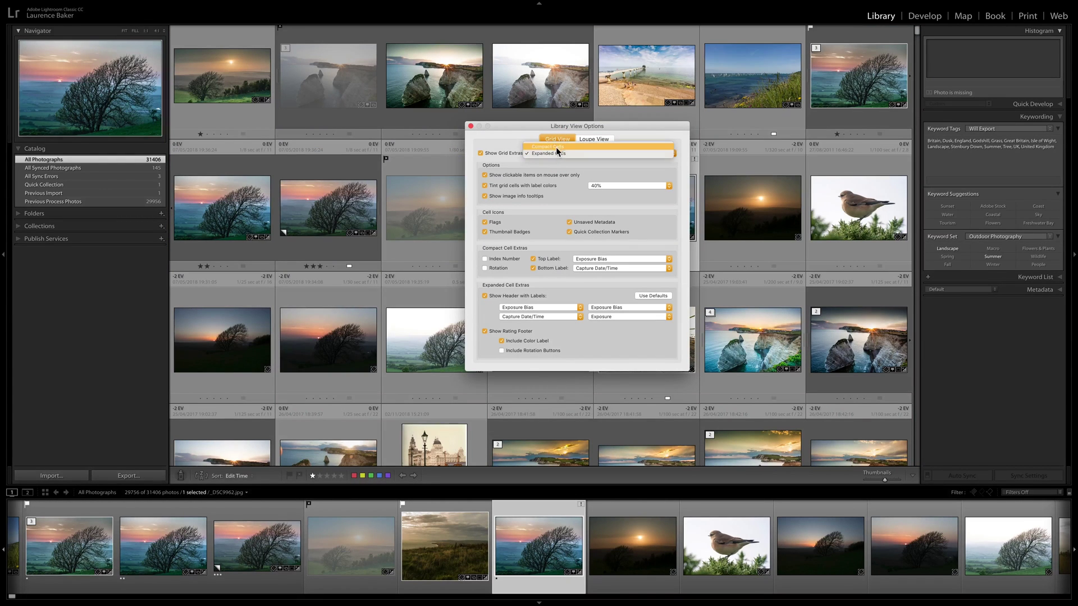
{"action": "left_click", "coordinate": [557, 153]}
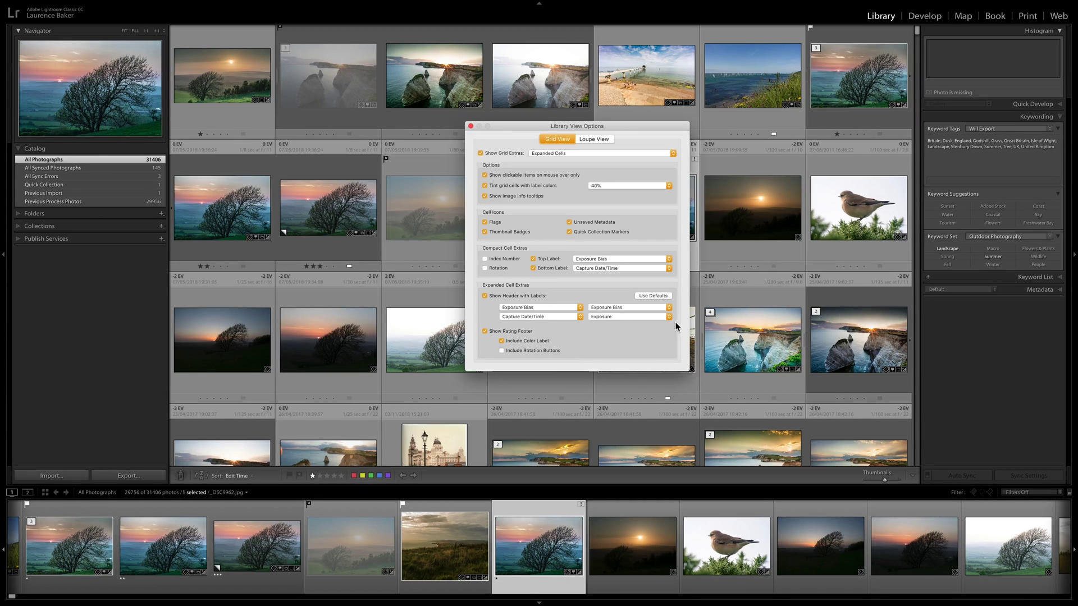
{"action": "left_click", "coordinate": [555, 156]}
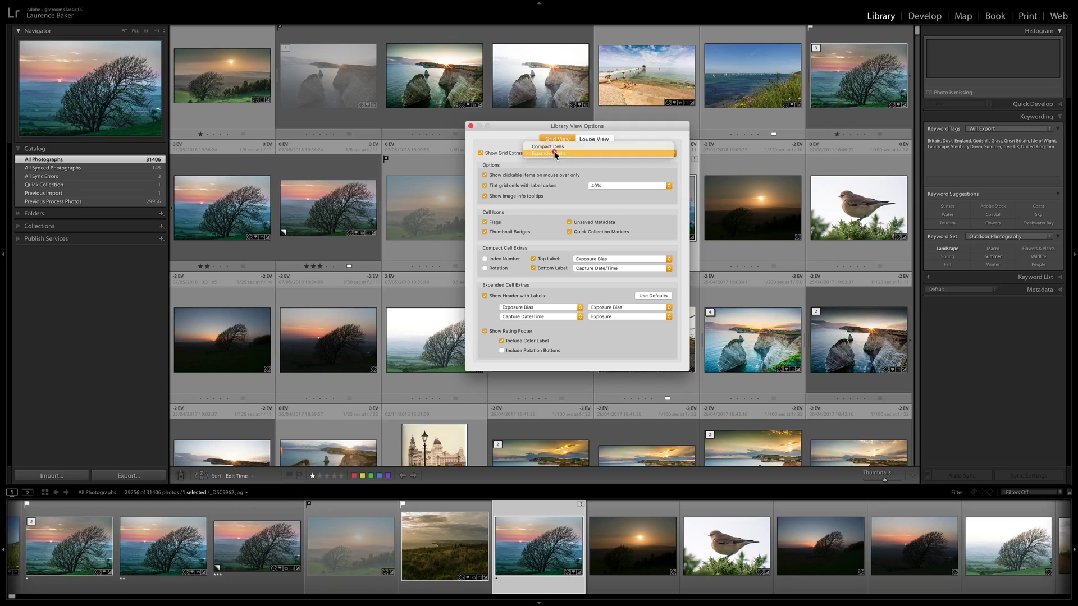
{"action": "left_click", "coordinate": [553, 151]}
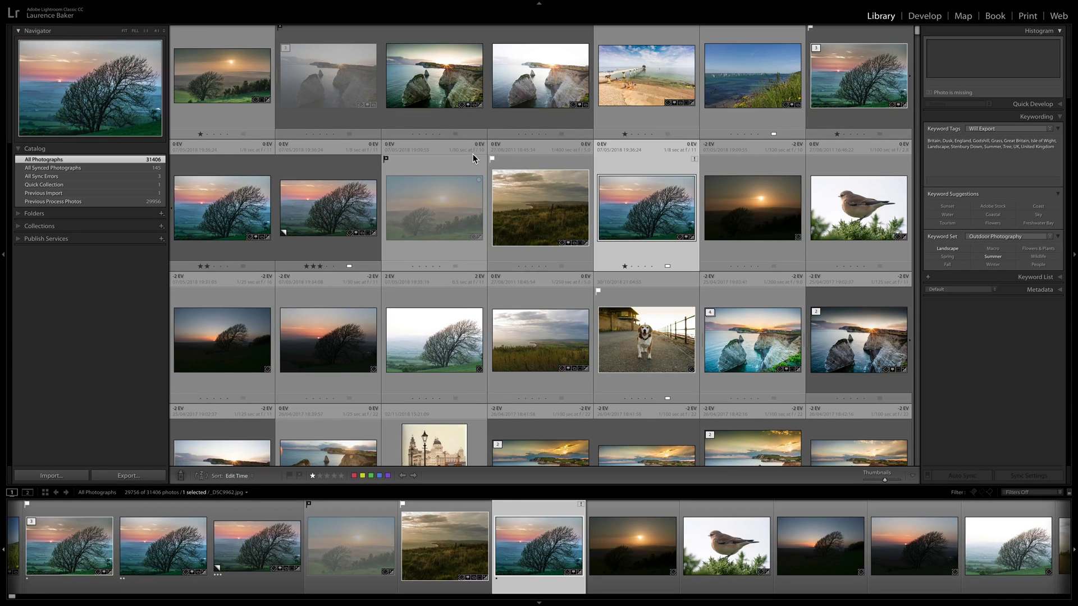
{"action": "key", "text": "space"}
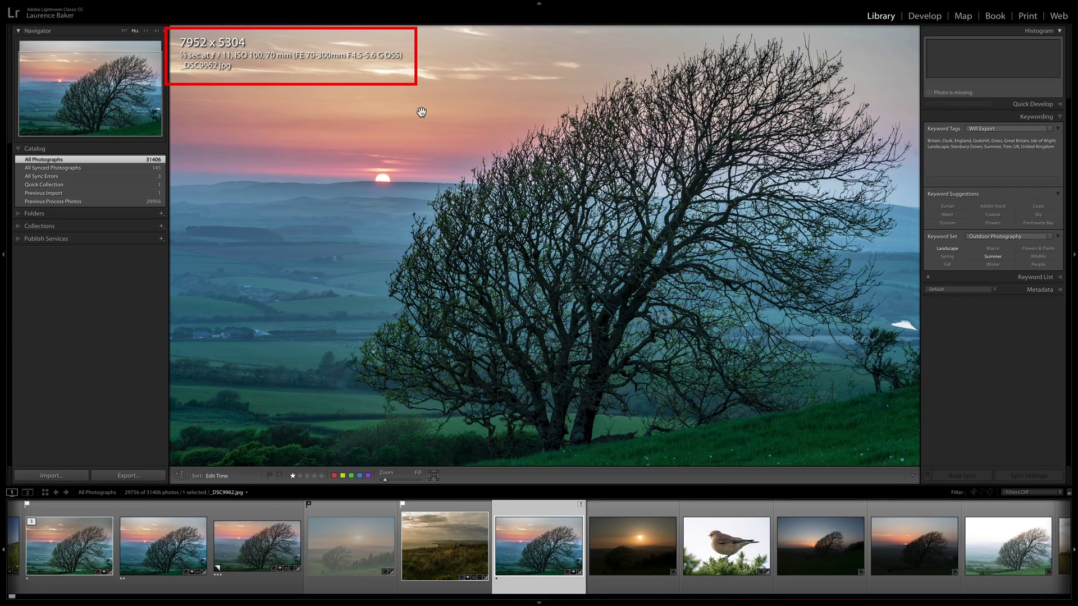
Step: Cycle the Loupe info overlay through both sets until hidden, return to Grid, and switch cell style
{"action": "key", "text": "i"}
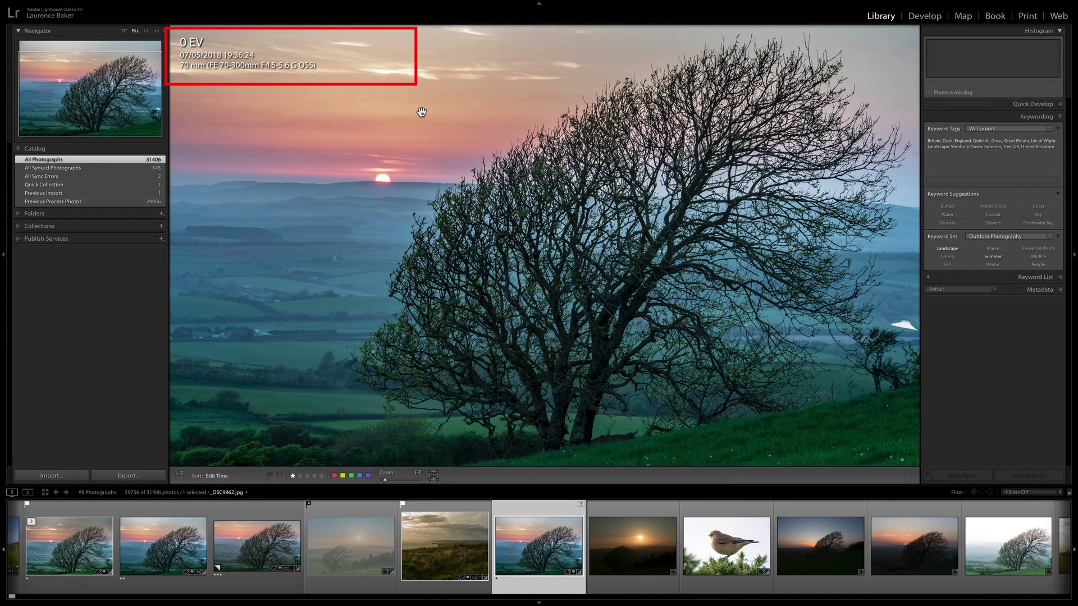
{"action": "key", "text": "i"}
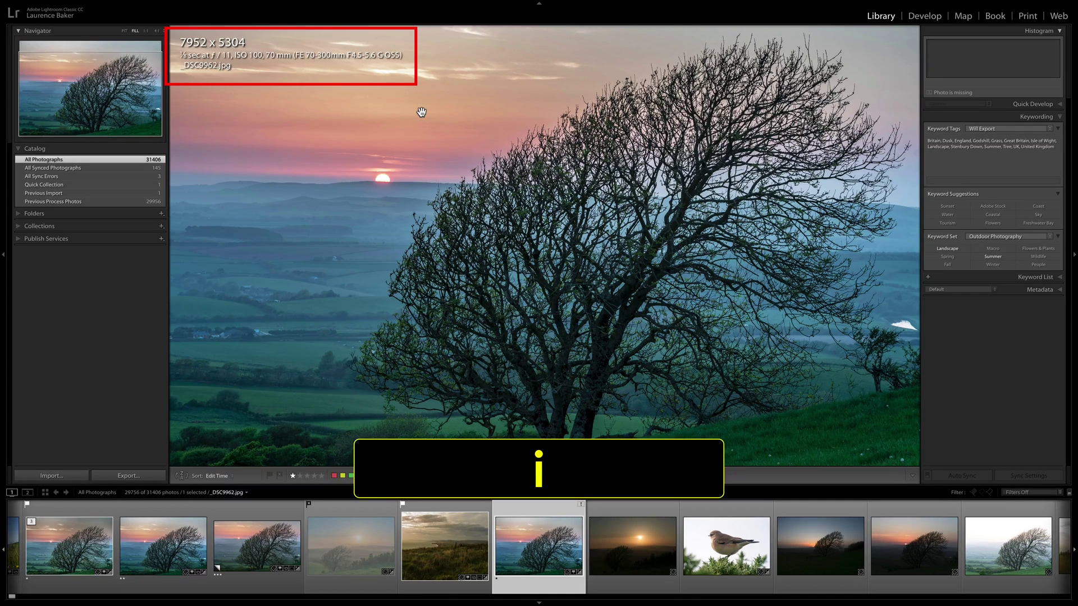
{"action": "key", "text": "i"}
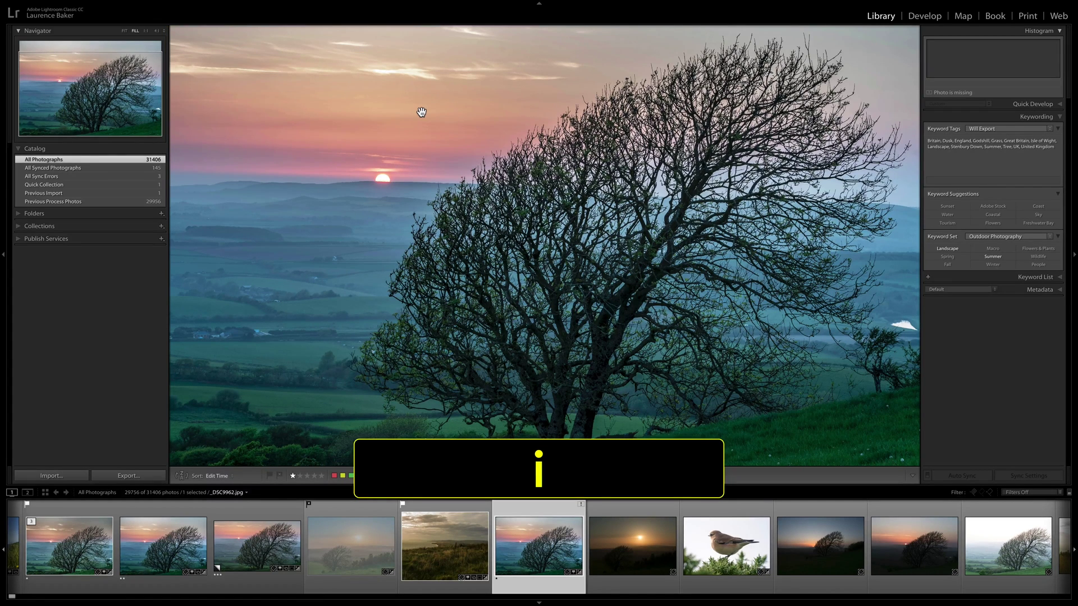
{"action": "key", "text": "g"}
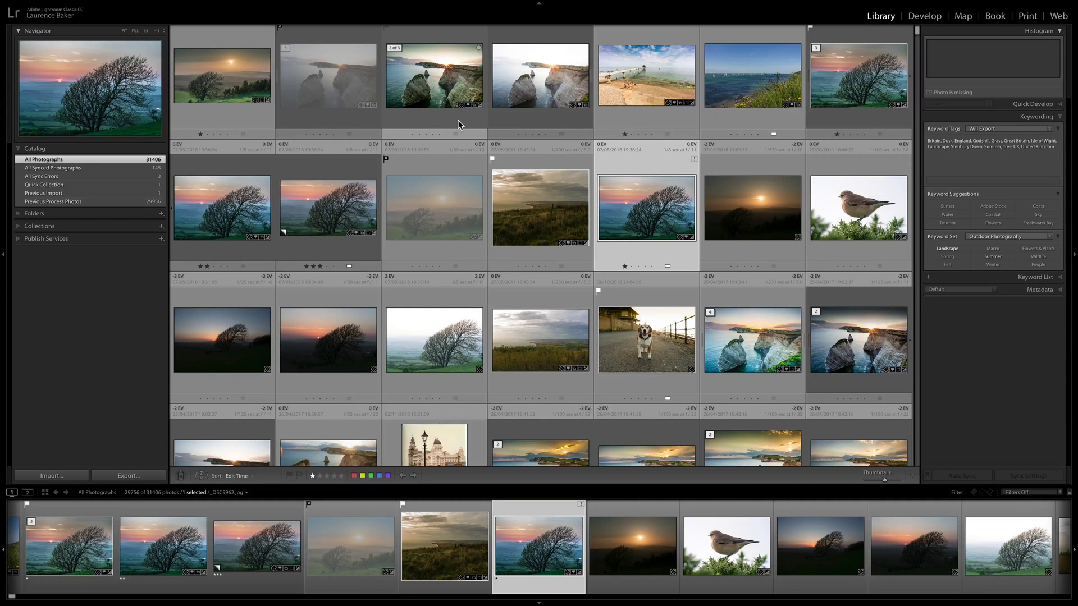
{"action": "key", "text": "j"}
{"action": "key", "text": "j"}
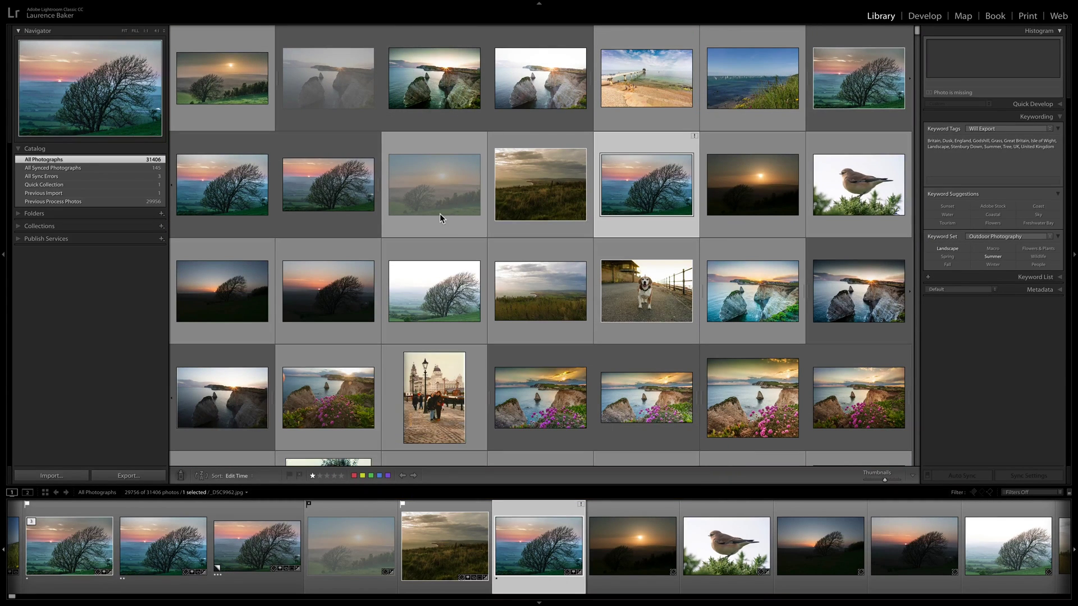
Step: Restore info in the grid cells, then unflag the hazy 19:09:55 sunset photo
{"action": "key", "text": "j"}
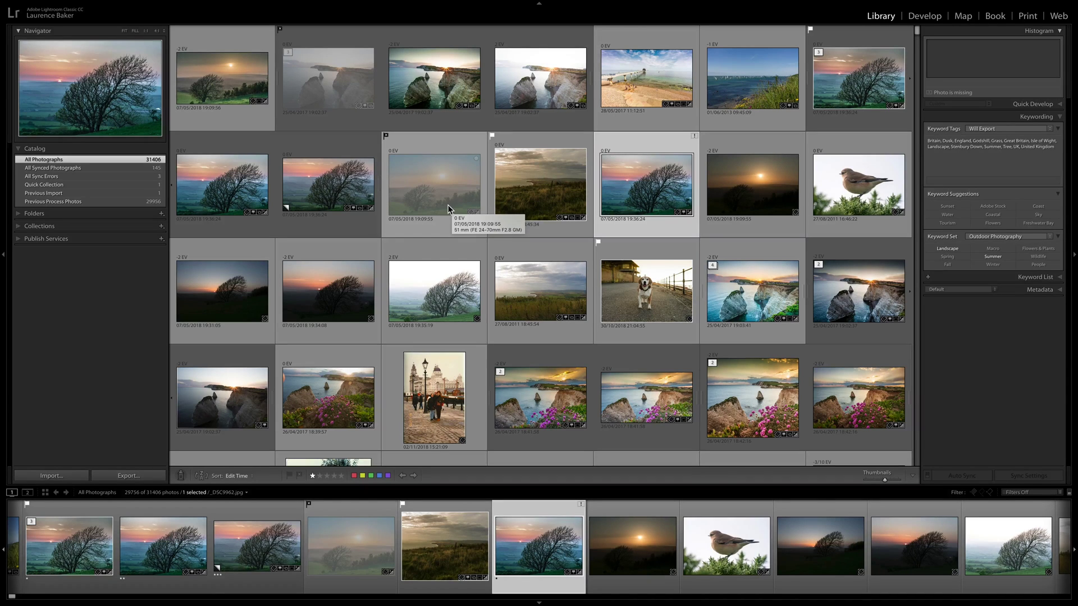
{"action": "left_click", "coordinate": [447, 204]}
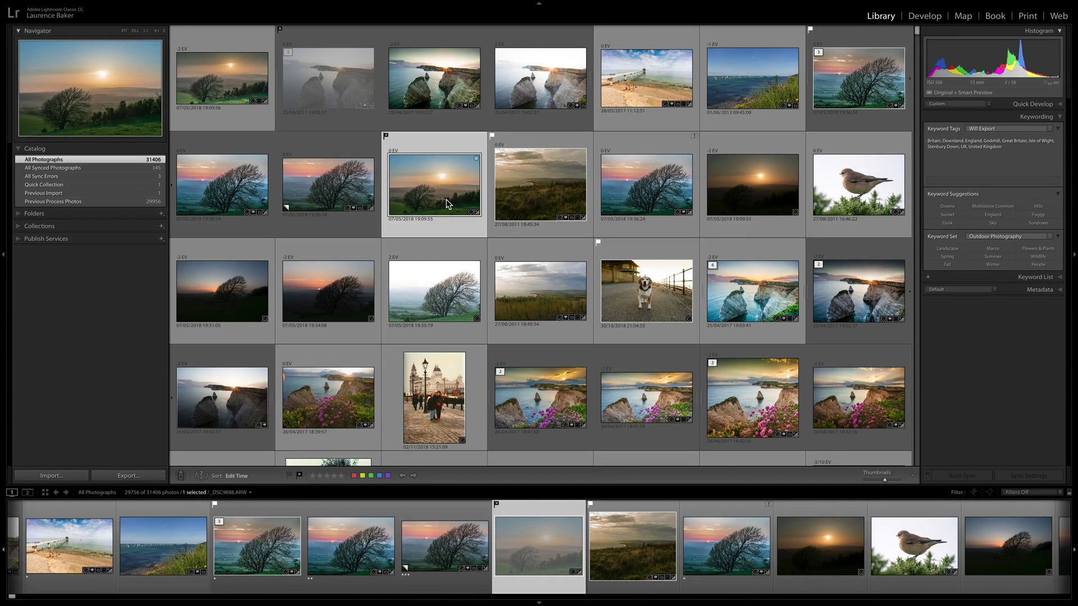
{"action": "key", "text": "u"}
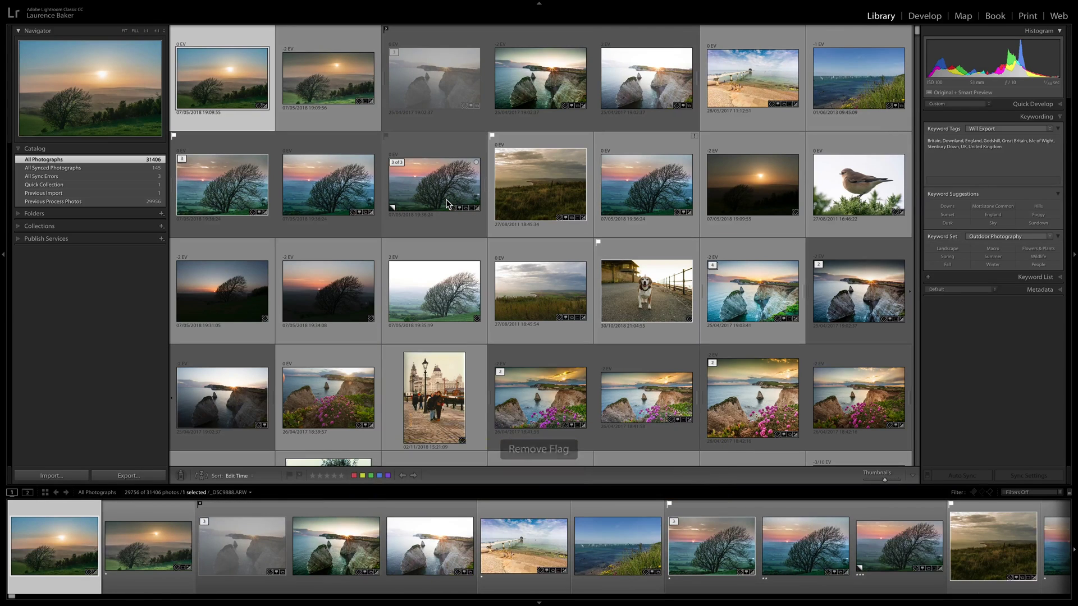
Step: Select the stacked sunset tree photo and give it a one-star rating
{"action": "left_click", "coordinate": [447, 204]}
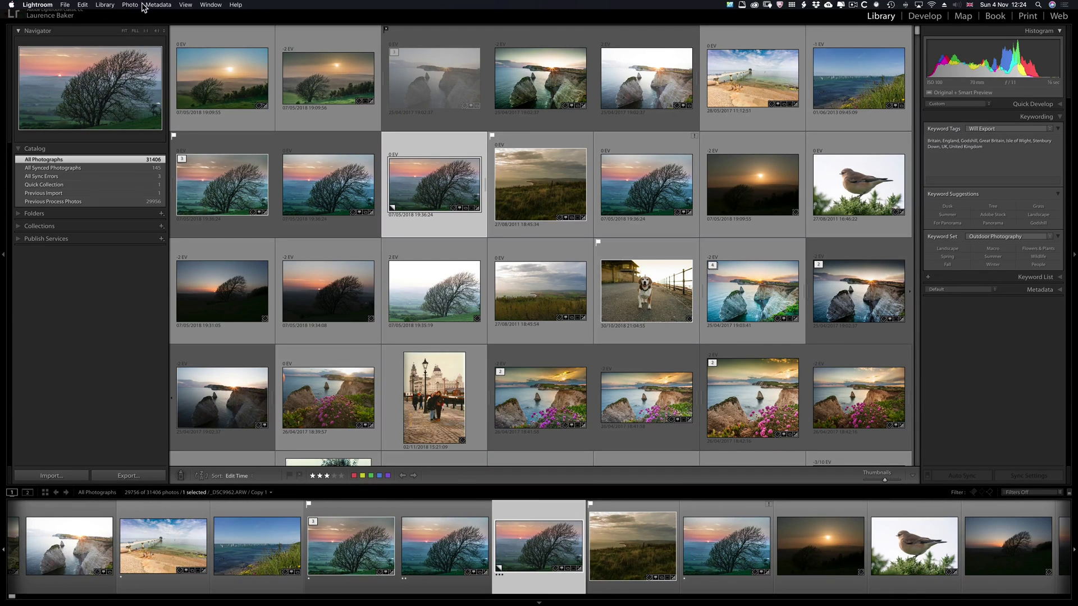
{"action": "left_click", "coordinate": [132, 5]}
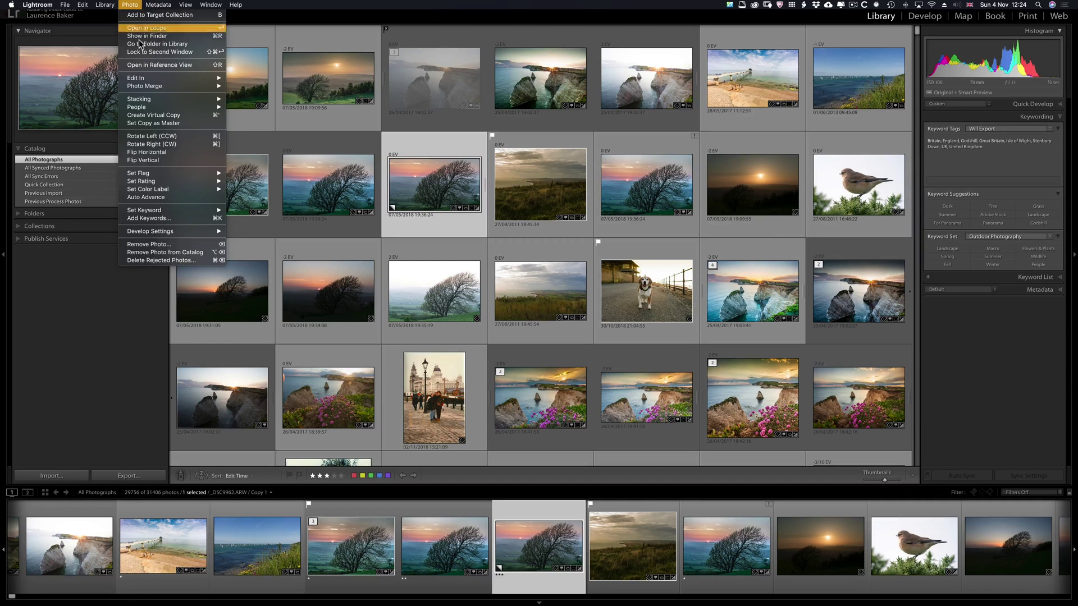
{"action": "left_click", "coordinate": [176, 196]}
{"action": "left_click", "coordinate": [418, 230]}
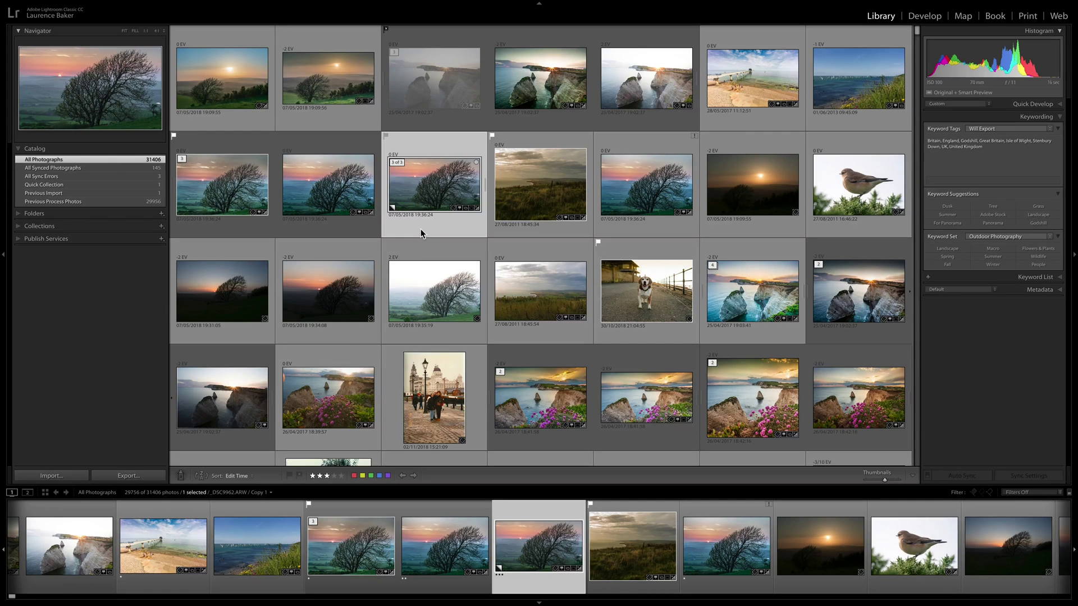
{"action": "key", "text": "1"}
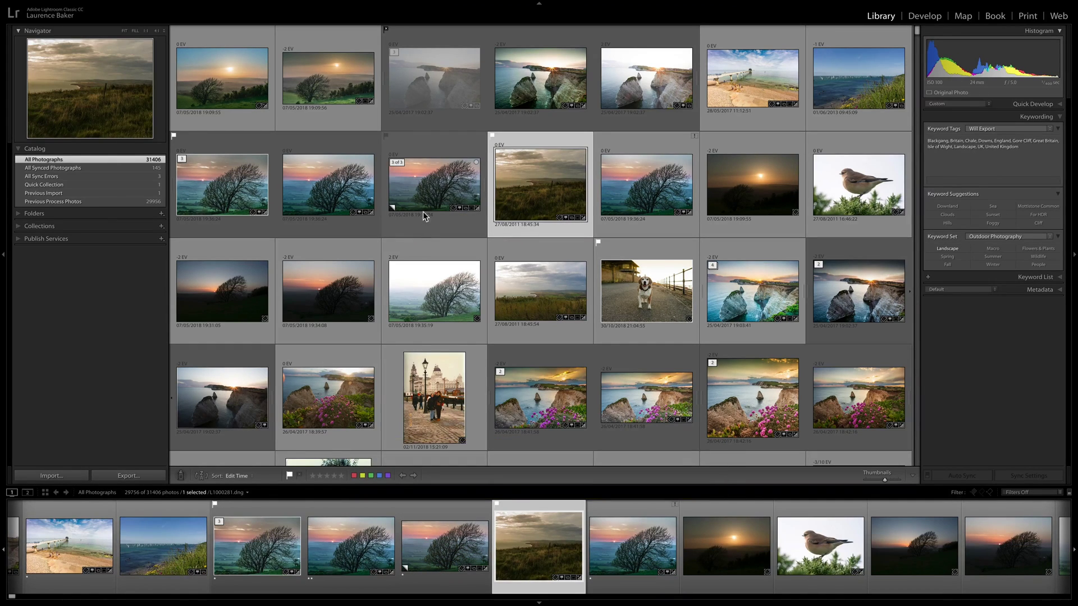
Step: With the tree photo reselected, turn off Photo > Auto Advance
{"action": "left_click", "coordinate": [424, 216]}
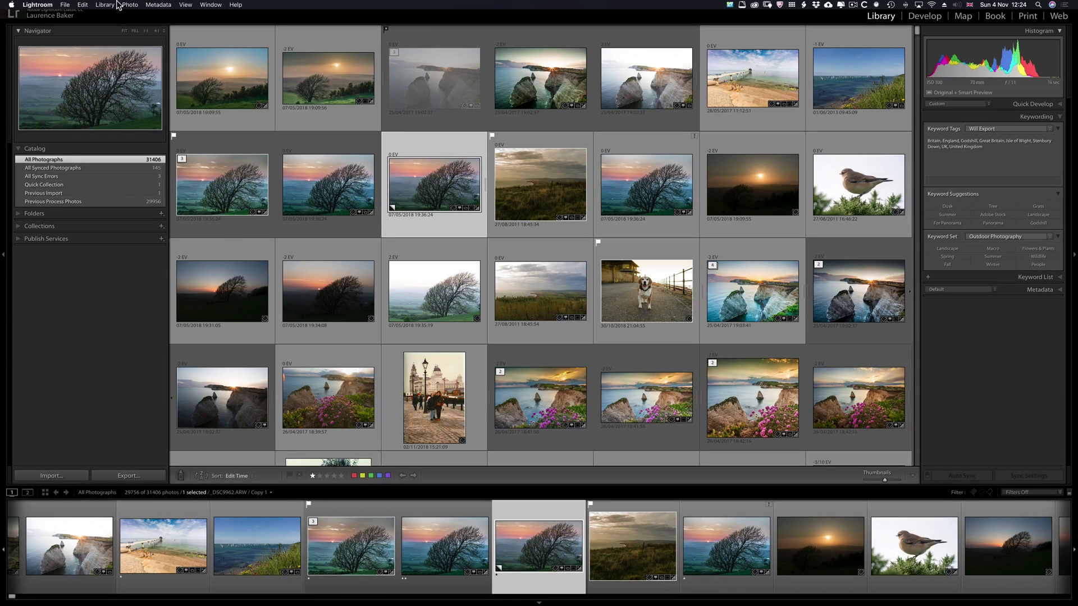
{"action": "left_click", "coordinate": [133, 4]}
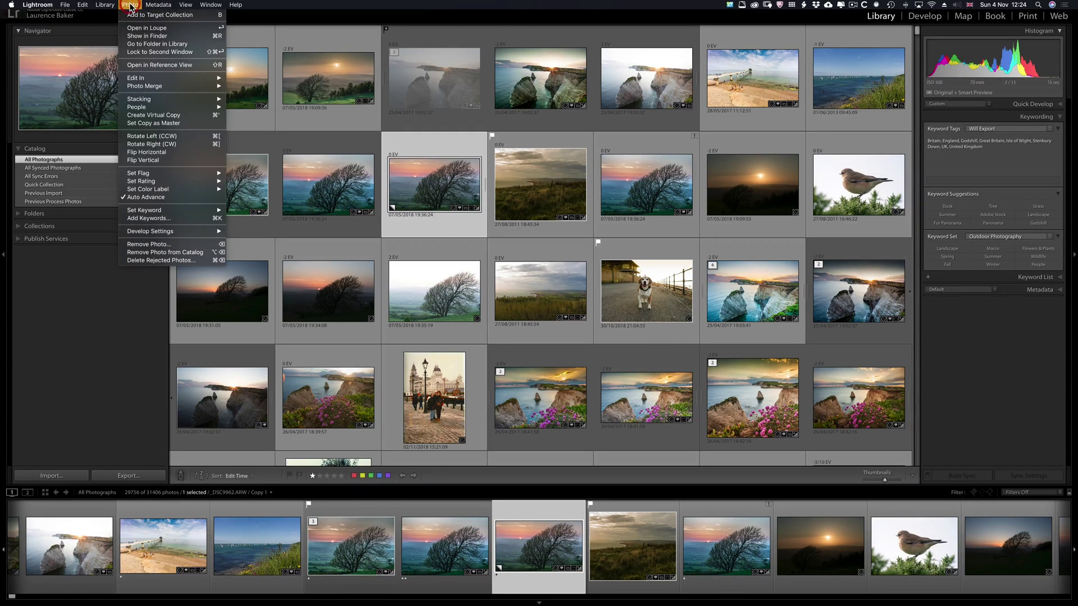
{"action": "left_click", "coordinate": [144, 197]}
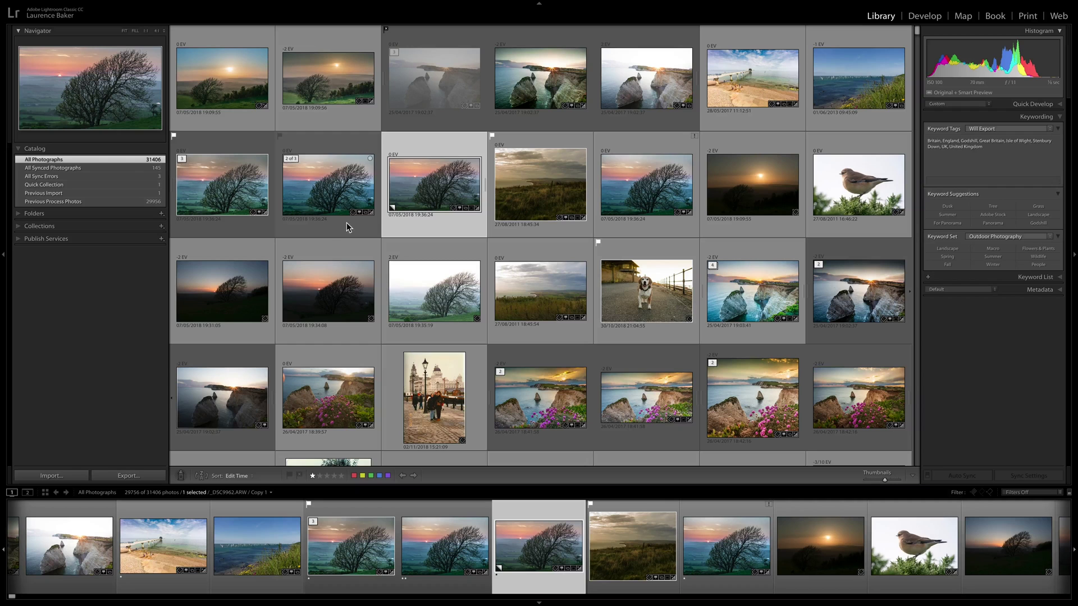
{"action": "left_click", "coordinate": [408, 225]}
Step: Reject then re-rate the tree photo one star, and set Show Grid Extras to Expanded Cells
{"action": "key", "text": "x"}
{"action": "key", "text": "x"}
{"action": "key", "text": "1"}
{"action": "key", "text": "super+j"}
{"action": "left_click", "coordinate": [544, 153]}
{"action": "left_click", "coordinate": [543, 163]}
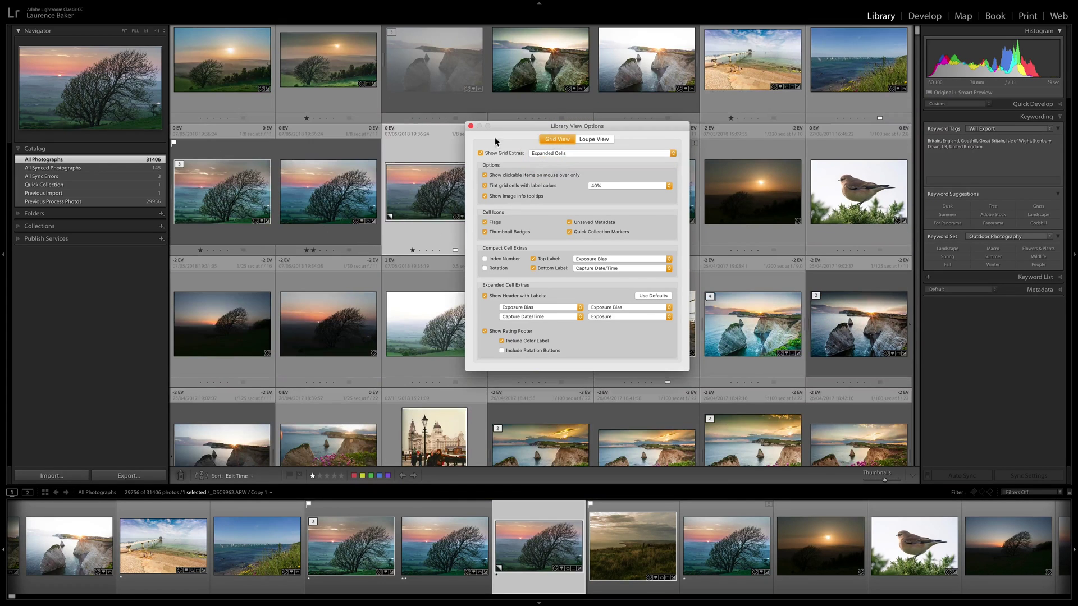
{"action": "left_click", "coordinate": [471, 126]}
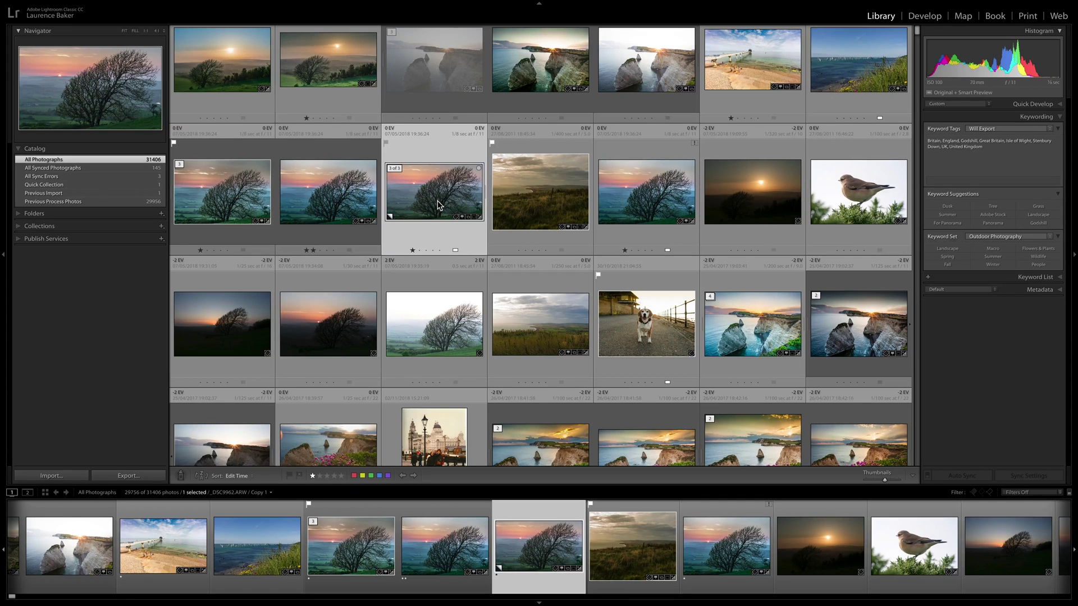
{"action": "mouse_move", "coordinate": [437, 204]}
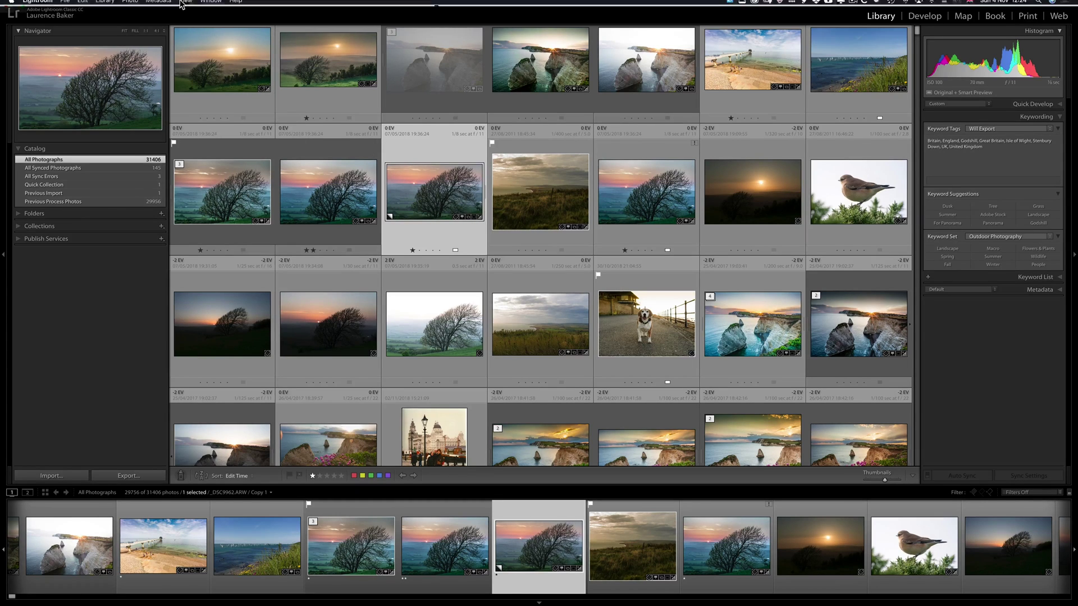
Step: Open the Edit Color Label Set editor and preview the Lightroom Default label names
{"action": "left_click", "coordinate": [158, 5]}
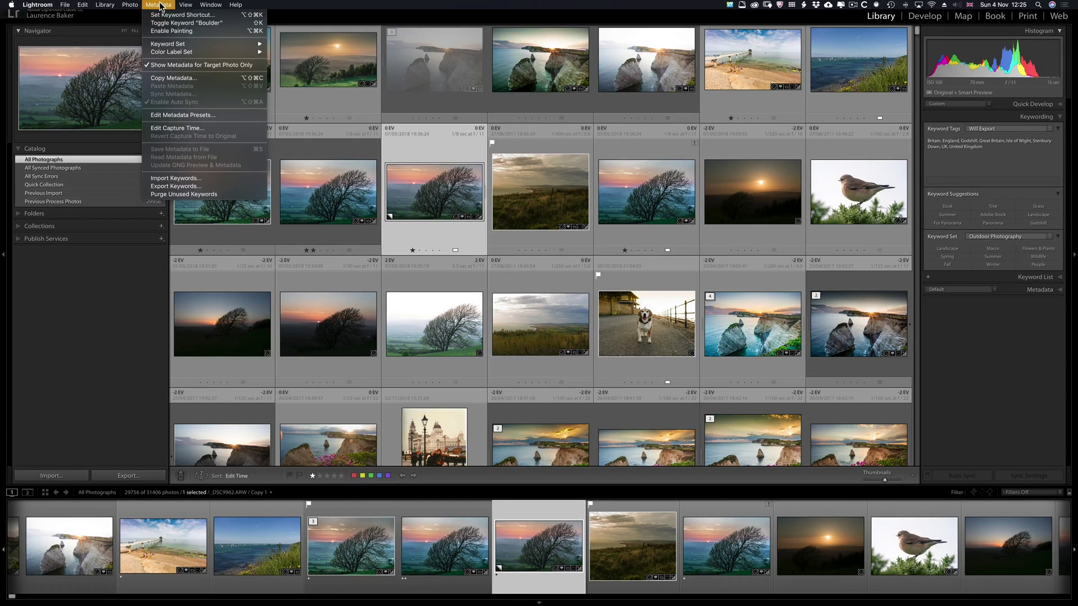
{"action": "mouse_move", "coordinate": [177, 52]}
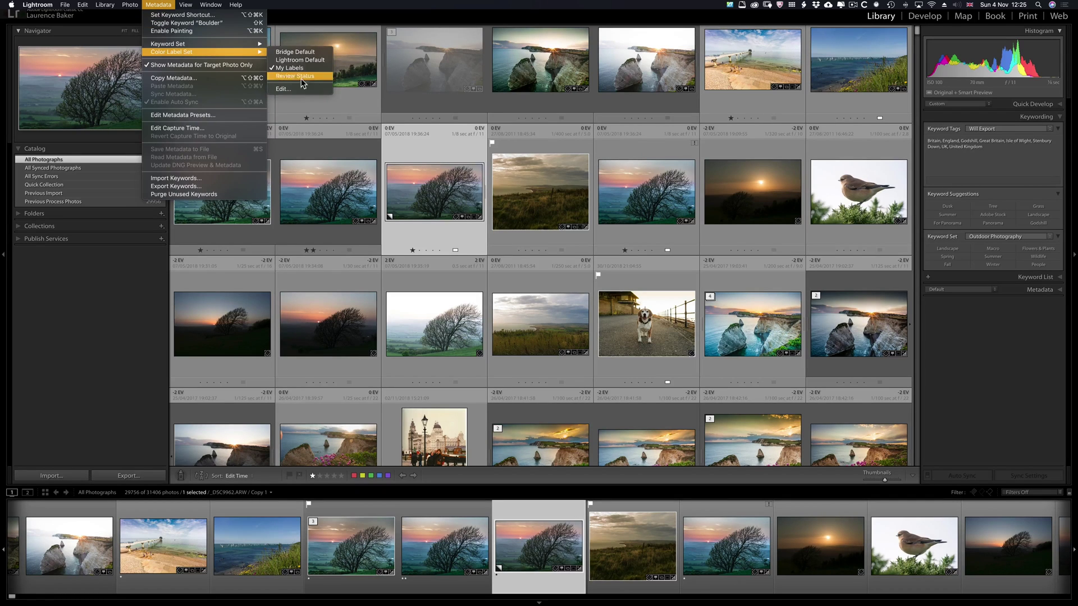
{"action": "left_click", "coordinate": [300, 89]}
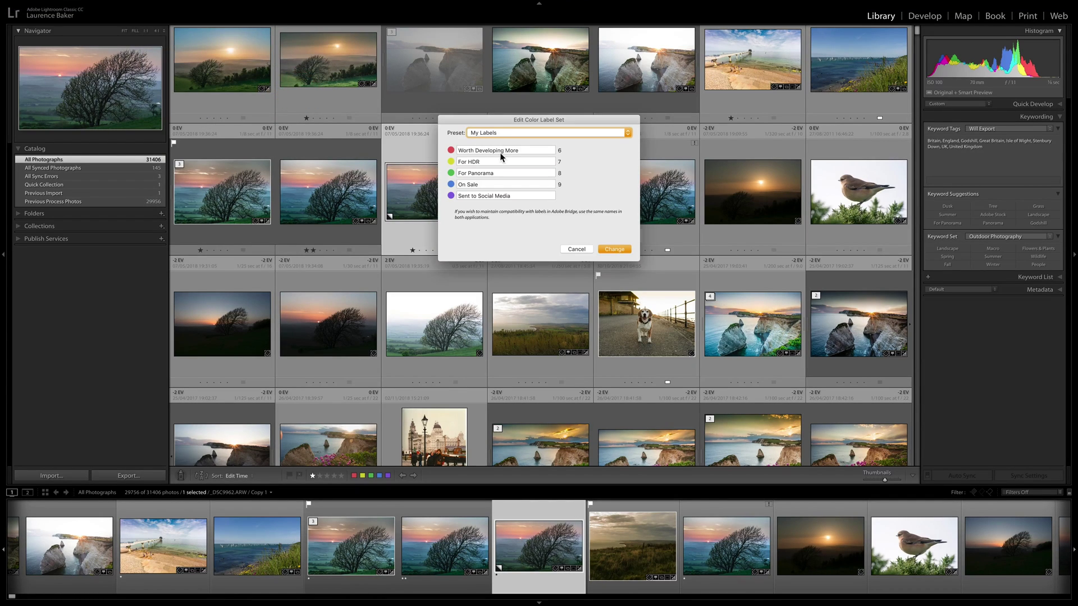
{"action": "left_click", "coordinate": [509, 130]}
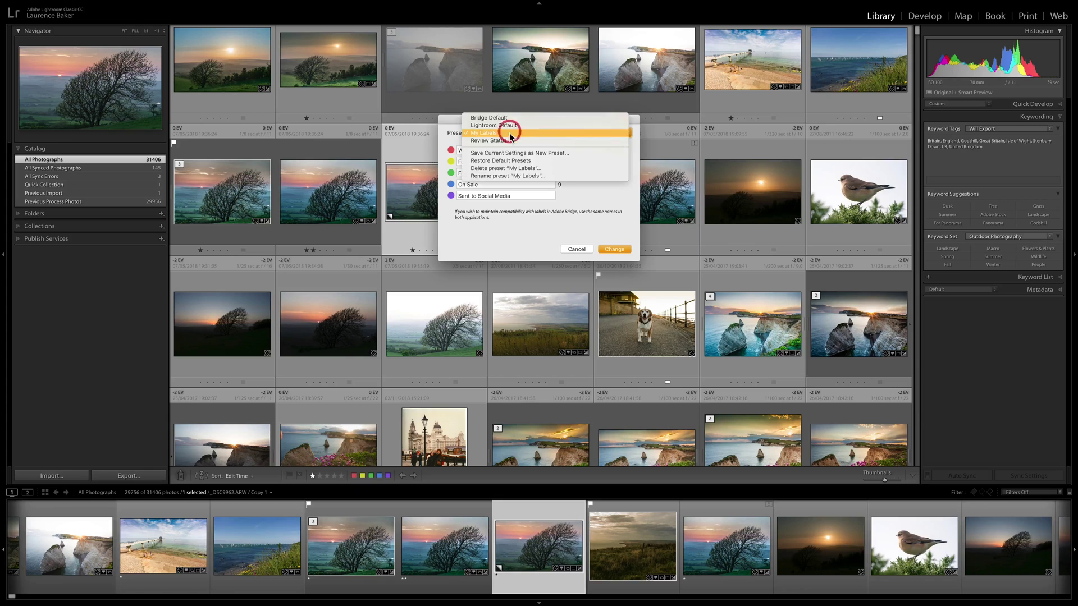
{"action": "left_click", "coordinate": [506, 130]}
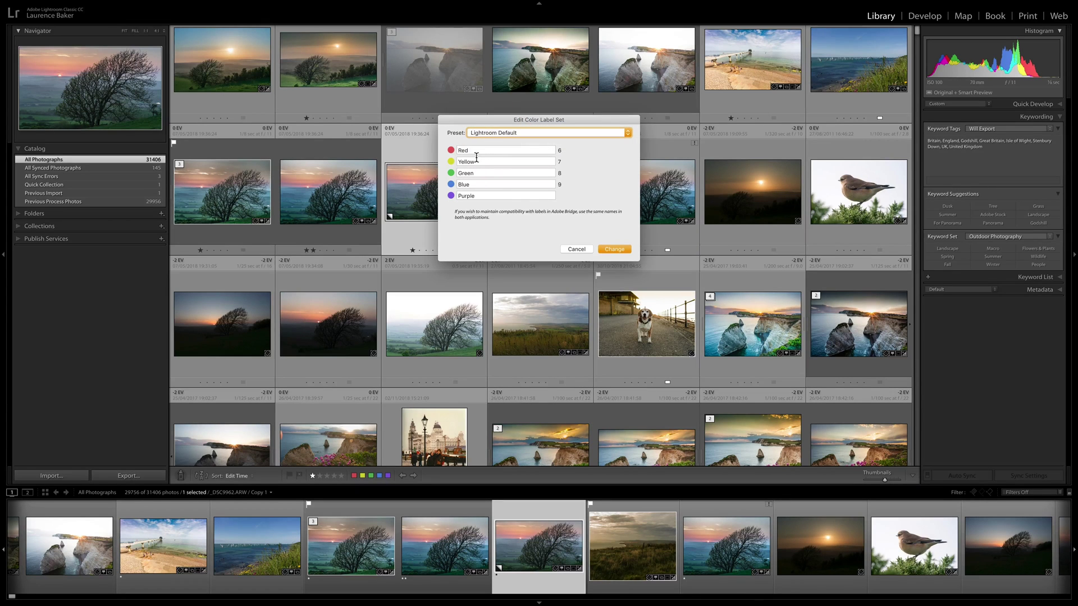
Step: Preview the Bridge Default and My Labels presets, then cancel without applying changes
{"action": "left_click", "coordinate": [487, 133]}
{"action": "left_click", "coordinate": [489, 133]}
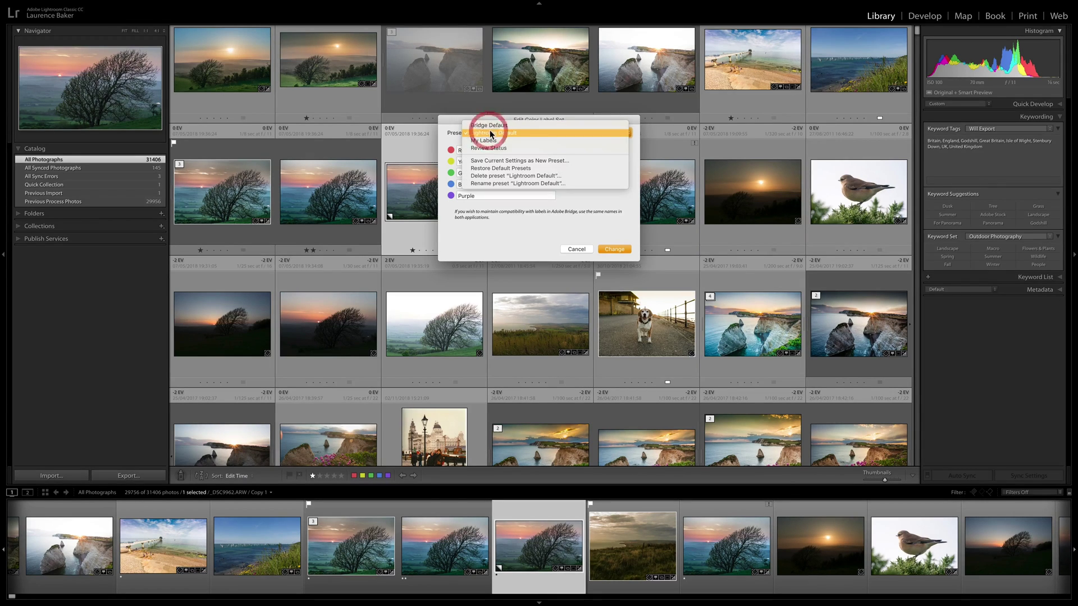
{"action": "left_click", "coordinate": [488, 127]}
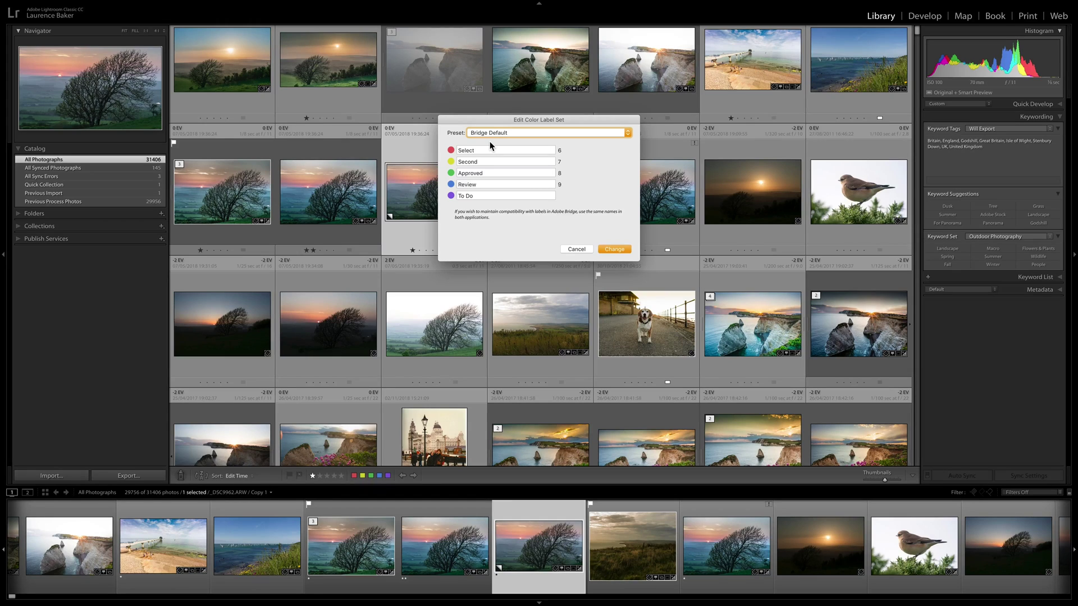
{"action": "left_click", "coordinate": [488, 134]}
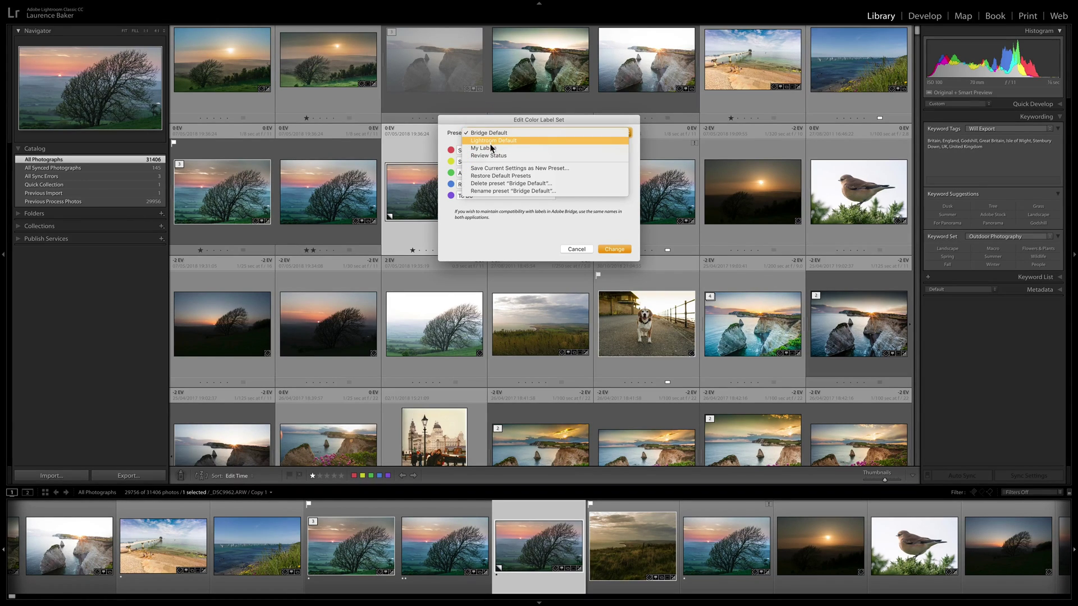
{"action": "left_click", "coordinate": [491, 148]}
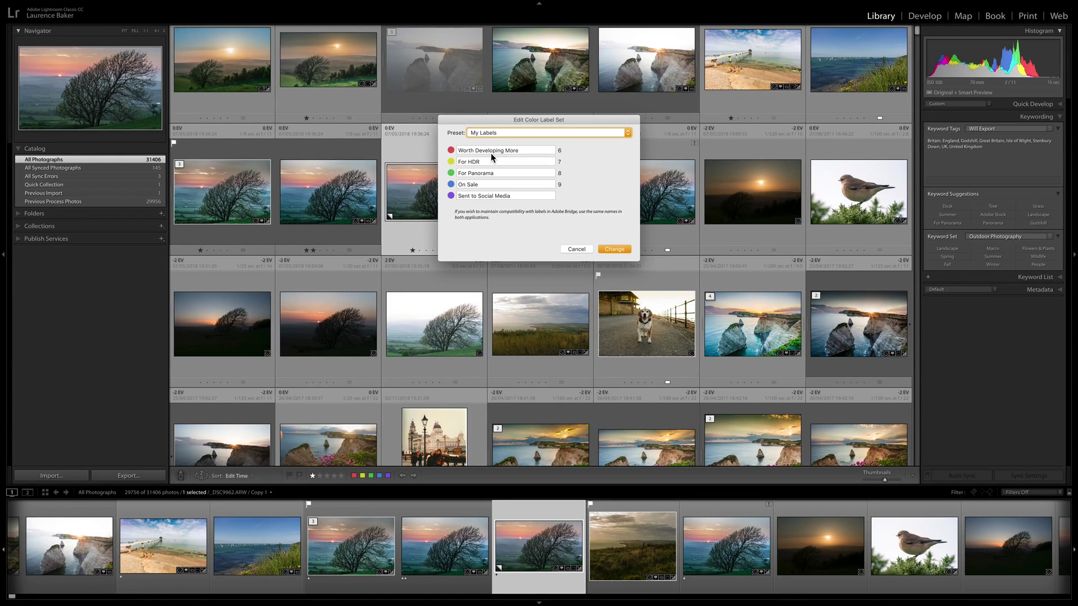
{"action": "left_click", "coordinate": [497, 133]}
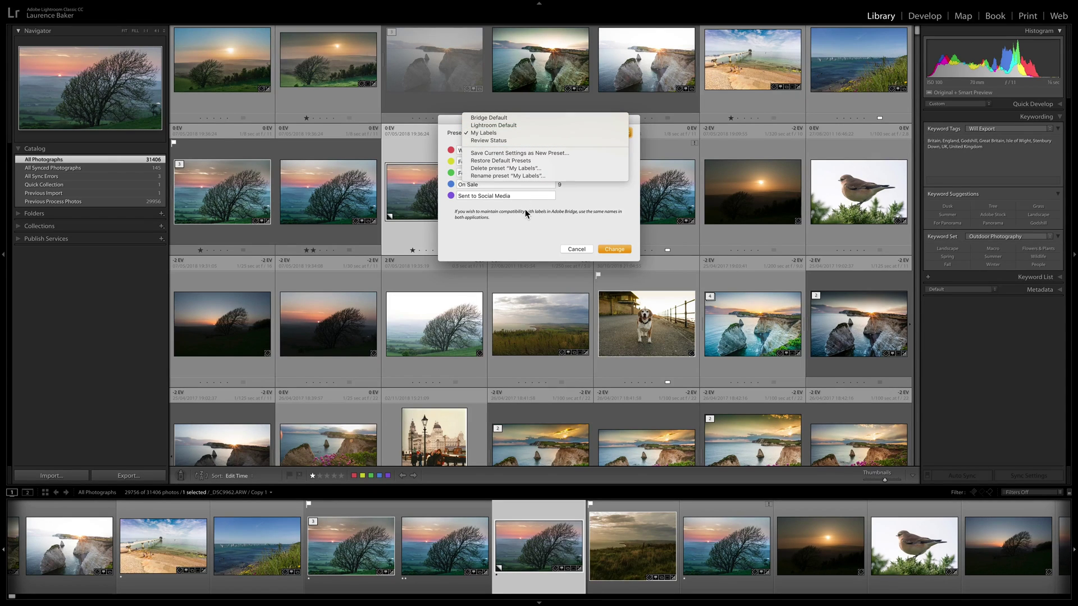
{"action": "left_click", "coordinate": [489, 118]}
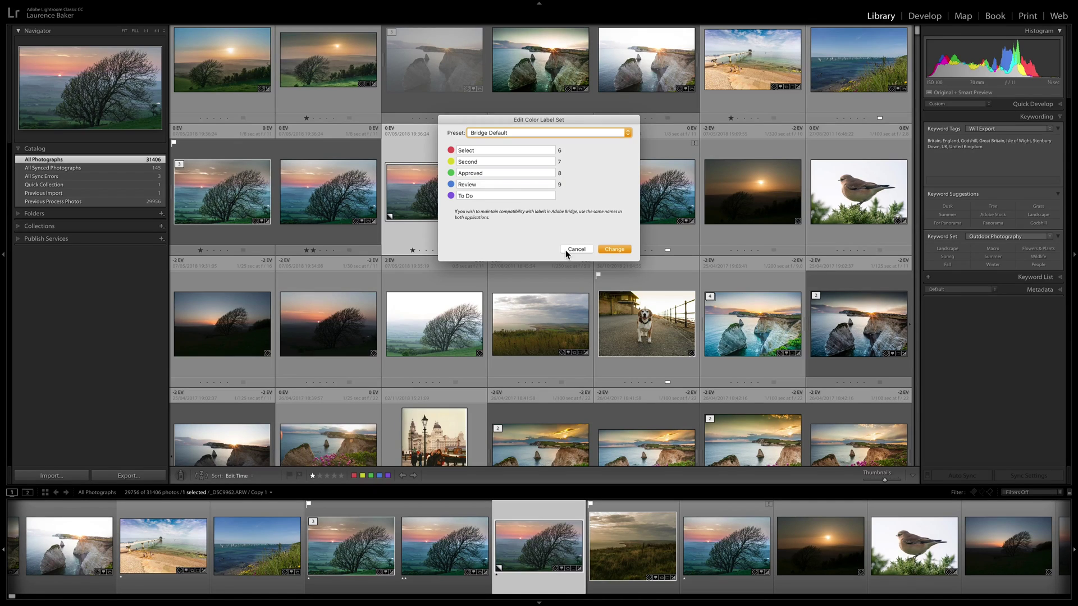
{"action": "left_click", "coordinate": [574, 249]}
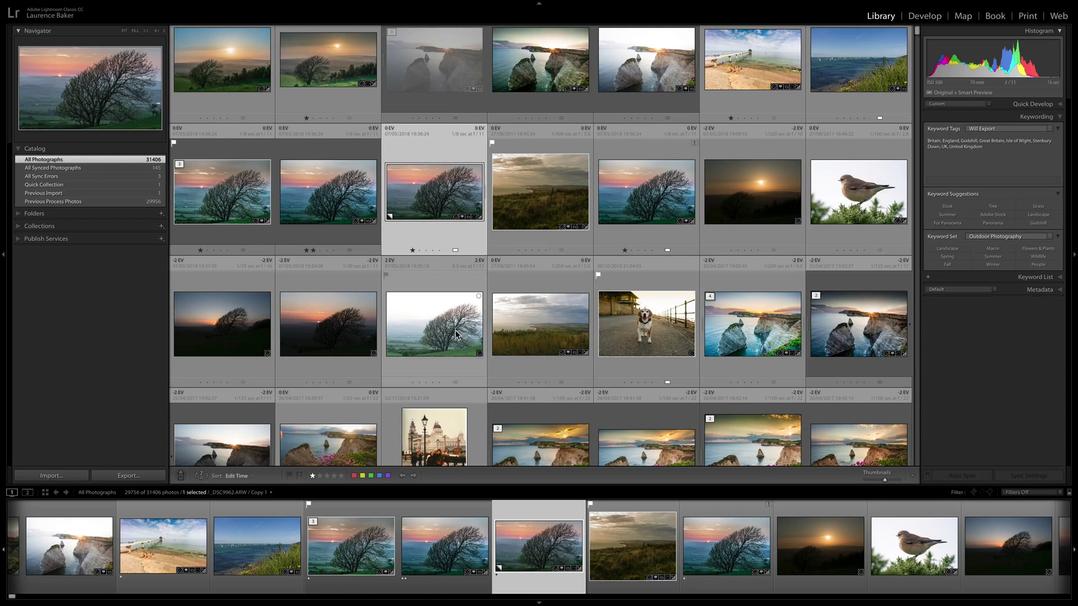
Step: Label the tree photo purple, reset its colour label to None, then prompt to remove it
{"action": "left_click", "coordinate": [387, 476]}
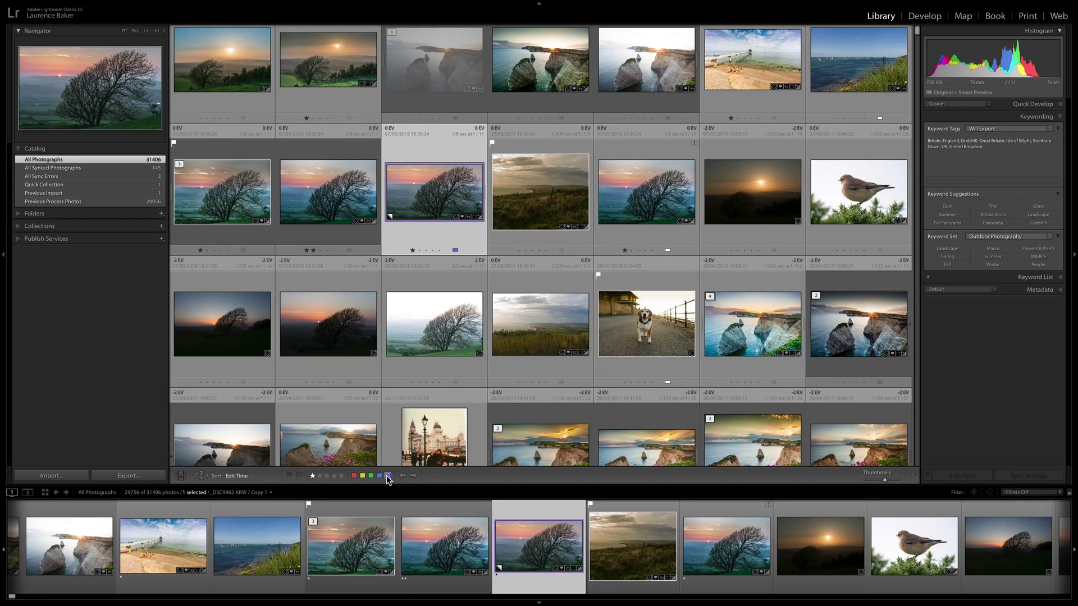
{"action": "right_click", "coordinate": [429, 174]}
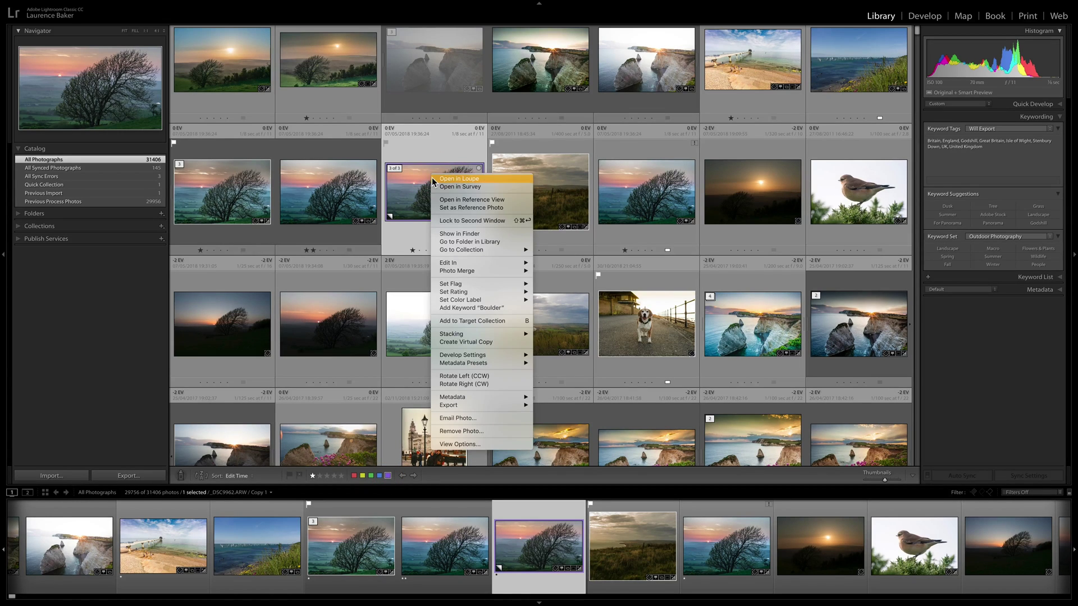
{"action": "mouse_move", "coordinate": [456, 302]}
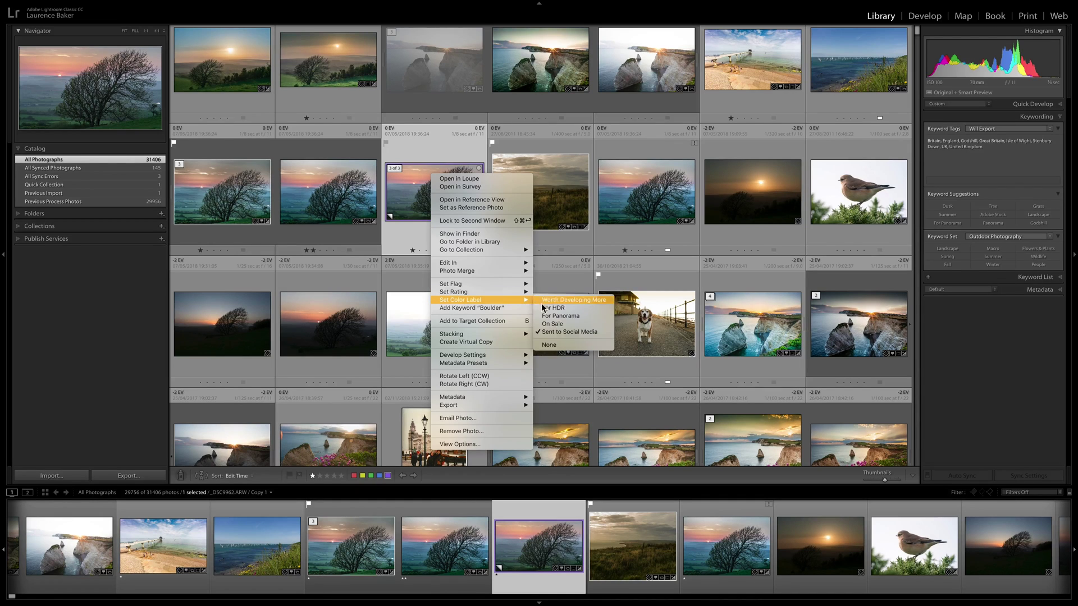
{"action": "left_click", "coordinate": [554, 346]}
{"action": "key", "text": "BackSpace"}
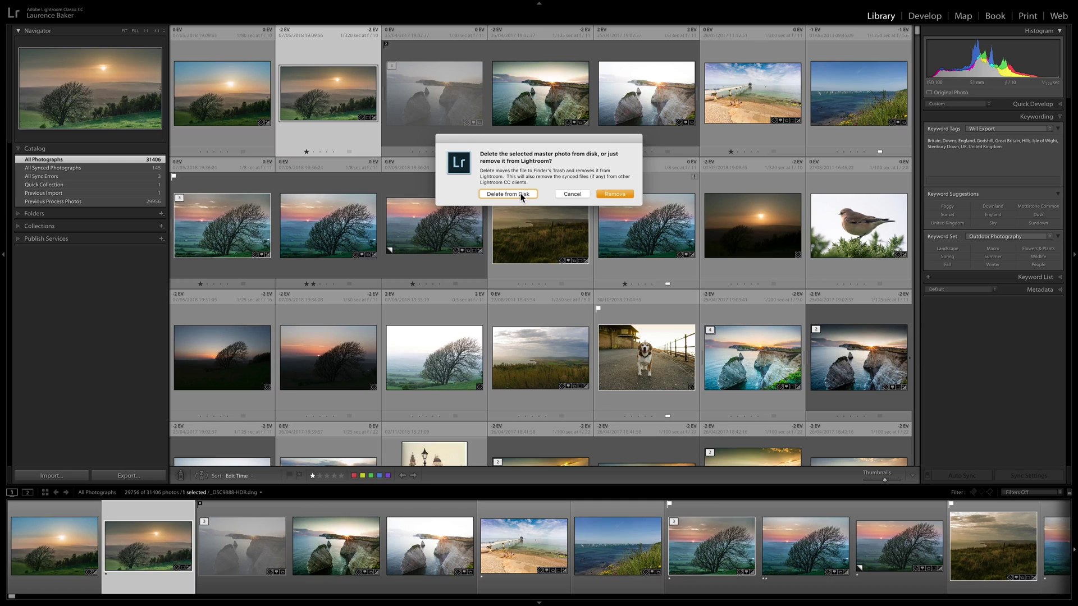
Step: Cancel removing the photo and deleting the rejected cliff photo, then focus keyword entry
{"action": "left_click", "coordinate": [568, 194]}
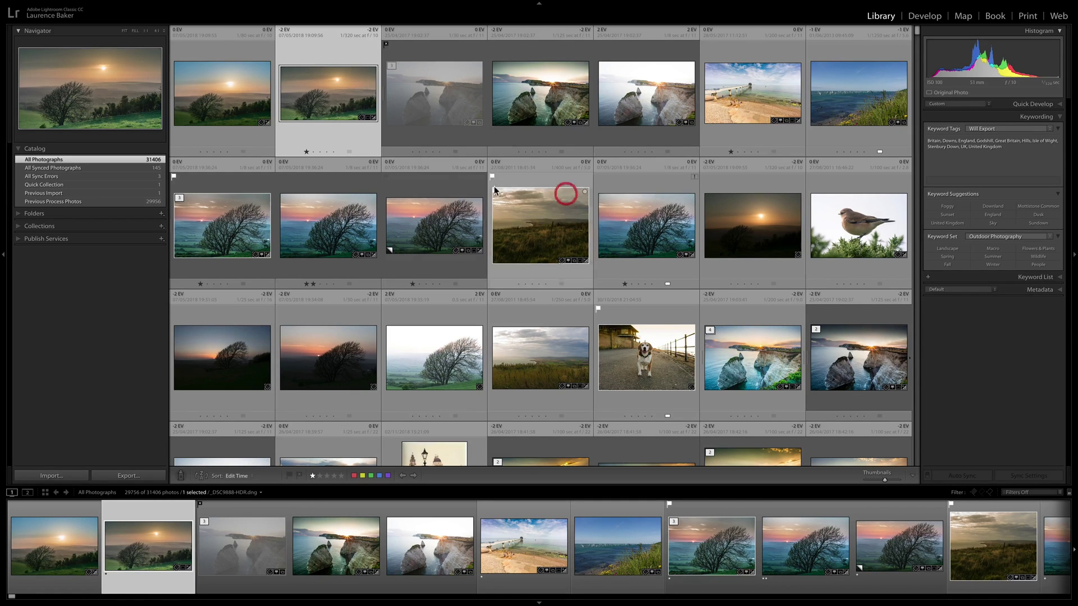
{"action": "left_click", "coordinate": [391, 141]}
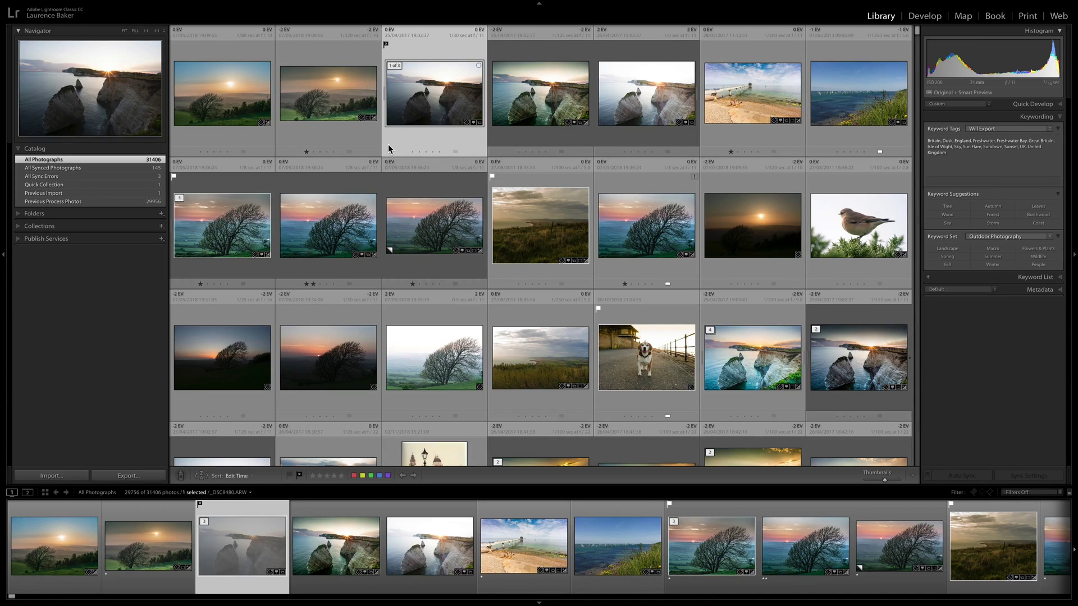
{"action": "key", "text": "super+BackSpace"}
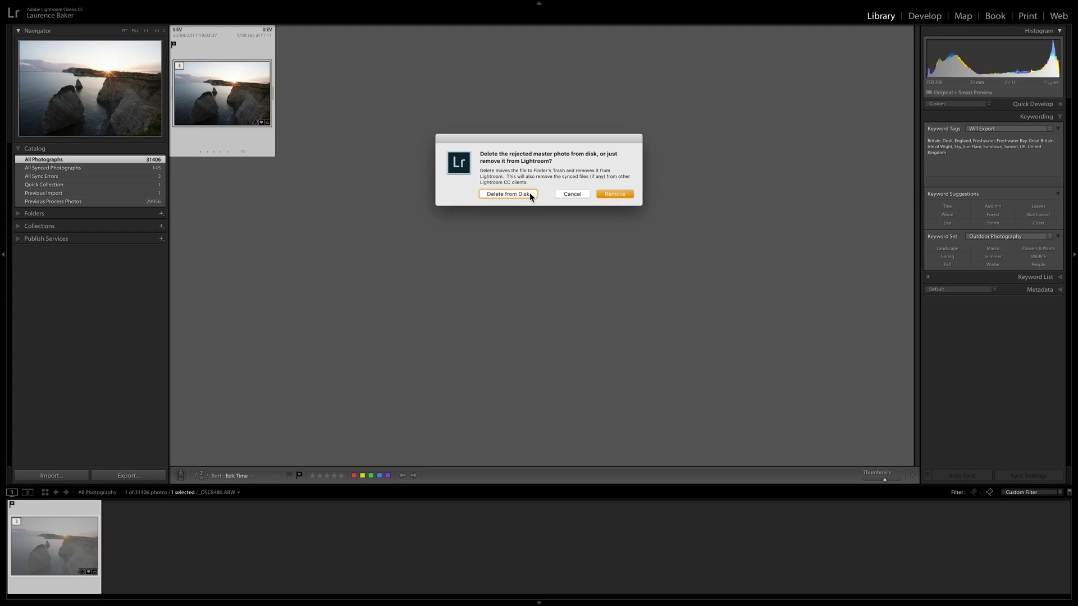
{"action": "left_click", "coordinate": [566, 193]}
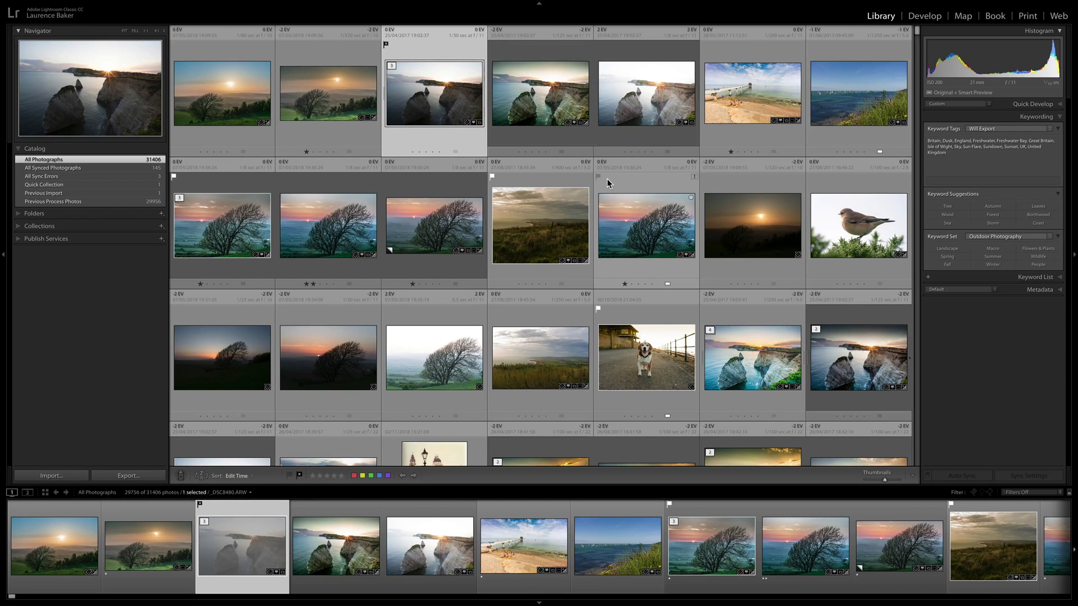
{"action": "key", "text": "super+k"}
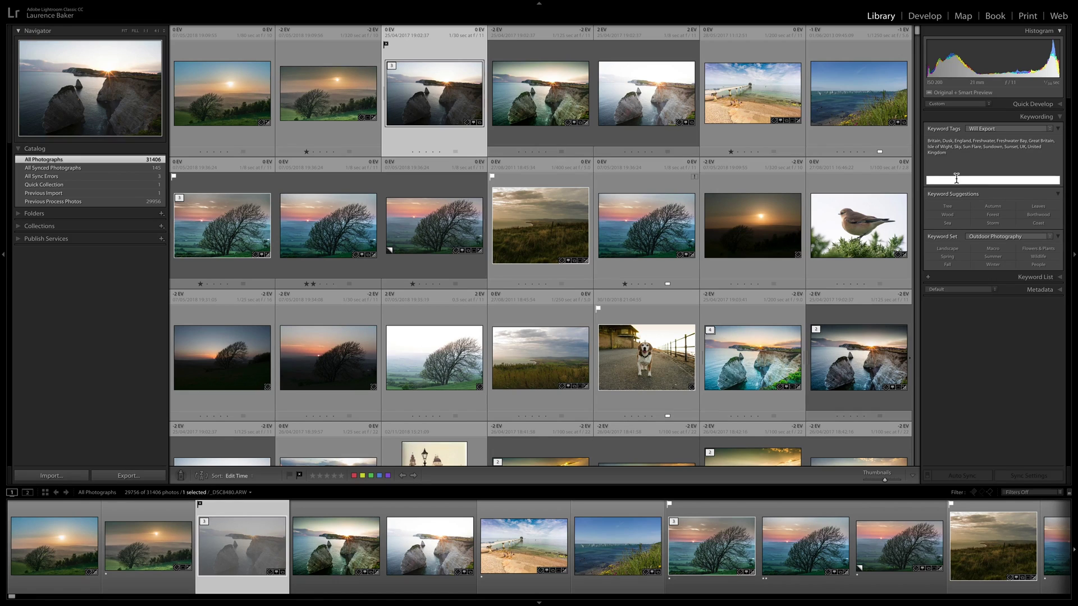
Step: Enter 'downs', accept the Downs completion and apply it to the cliff photo
{"action": "type", "text": "downs"}
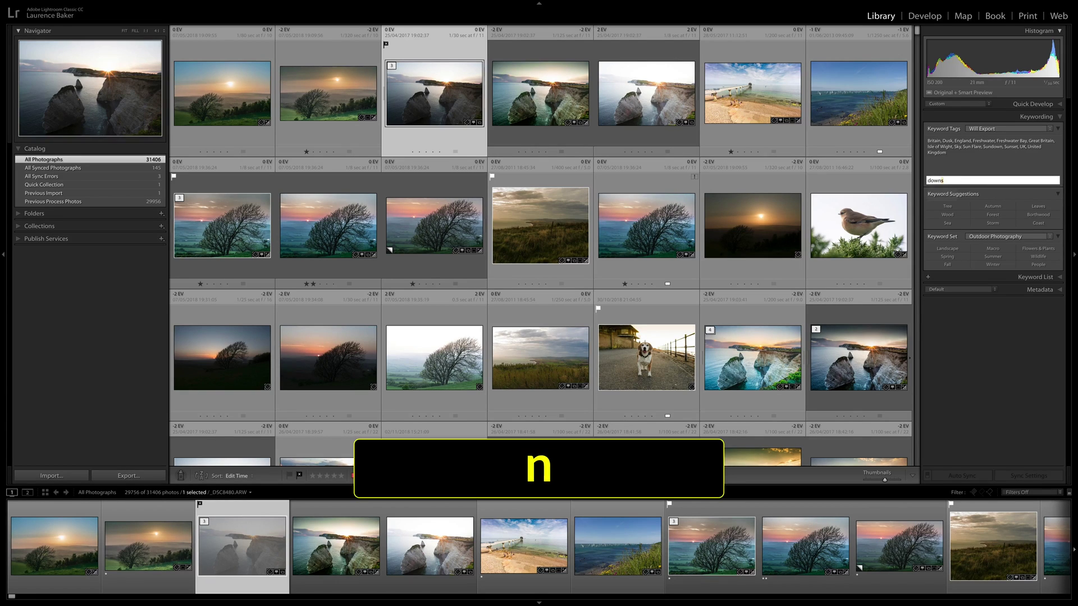
{"action": "key", "text": "Return"}
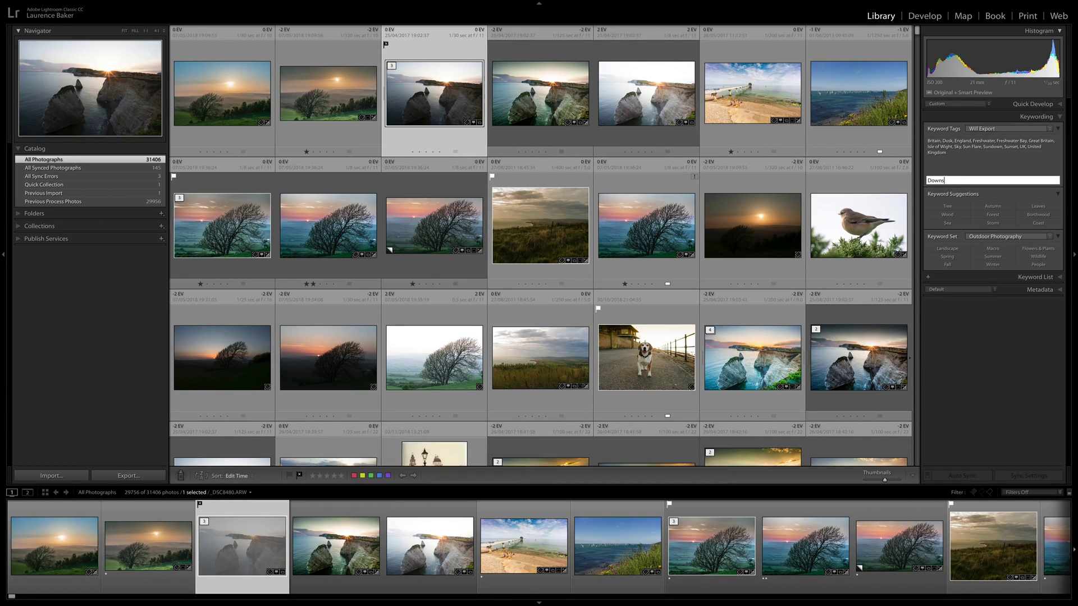
{"action": "key", "text": "Return"}
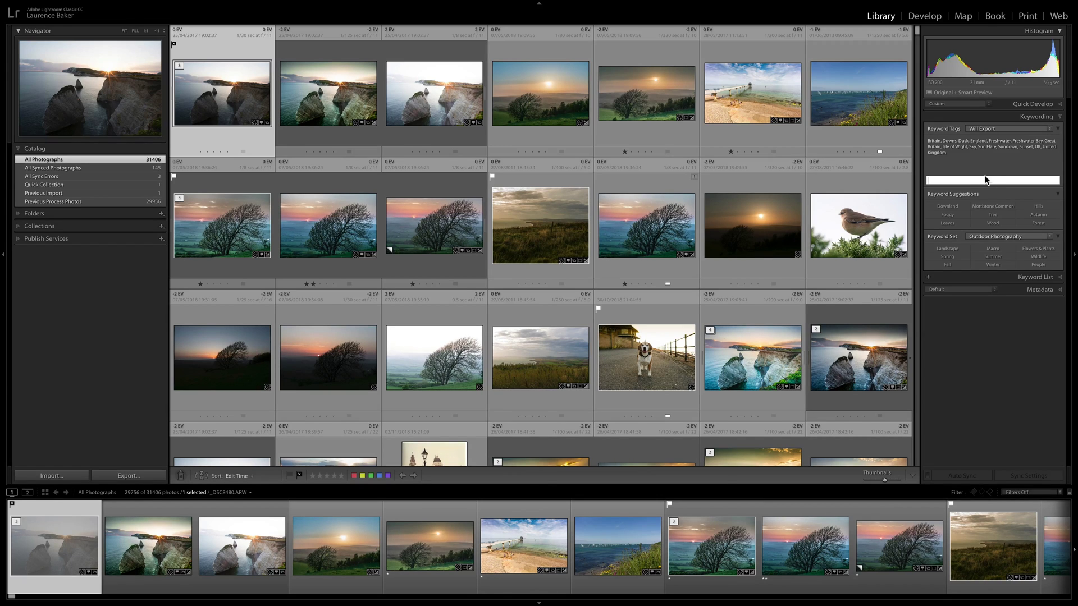
{"action": "key", "text": "ctrl+z"}
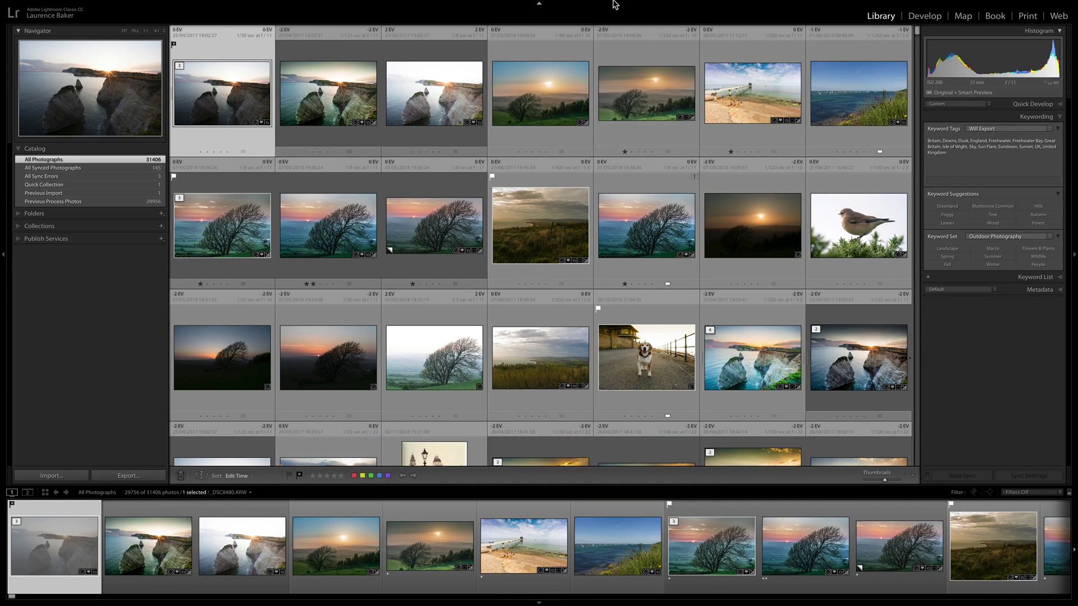
{"action": "mouse_move", "coordinate": [615, 4]}
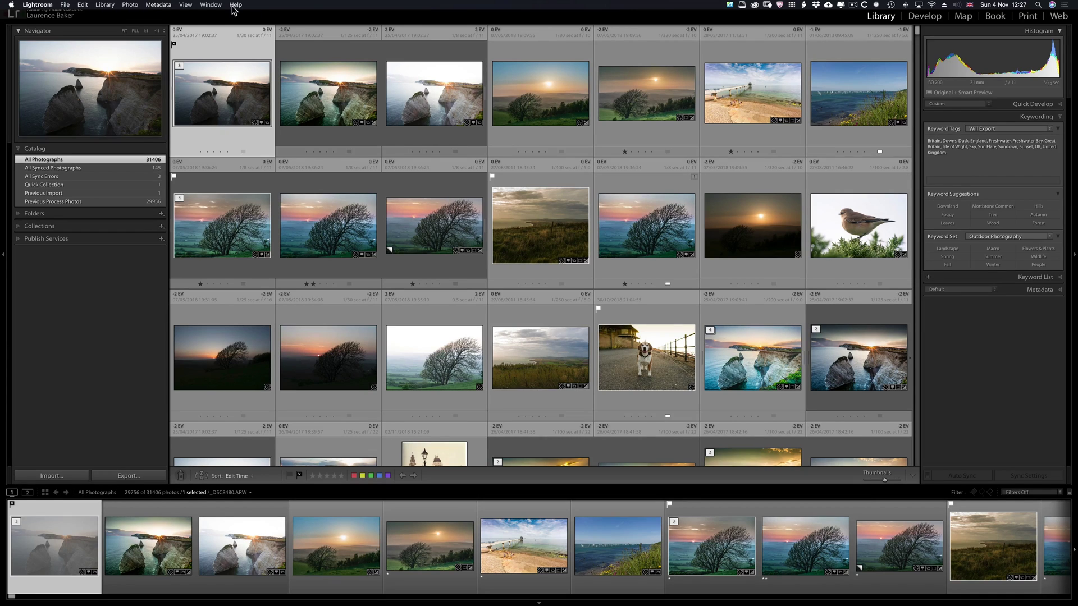
Step: Auto-stack photos by capture time with a 0:00:02 gap, then open the tree photo in Develop
{"action": "left_click", "coordinate": [133, 6]}
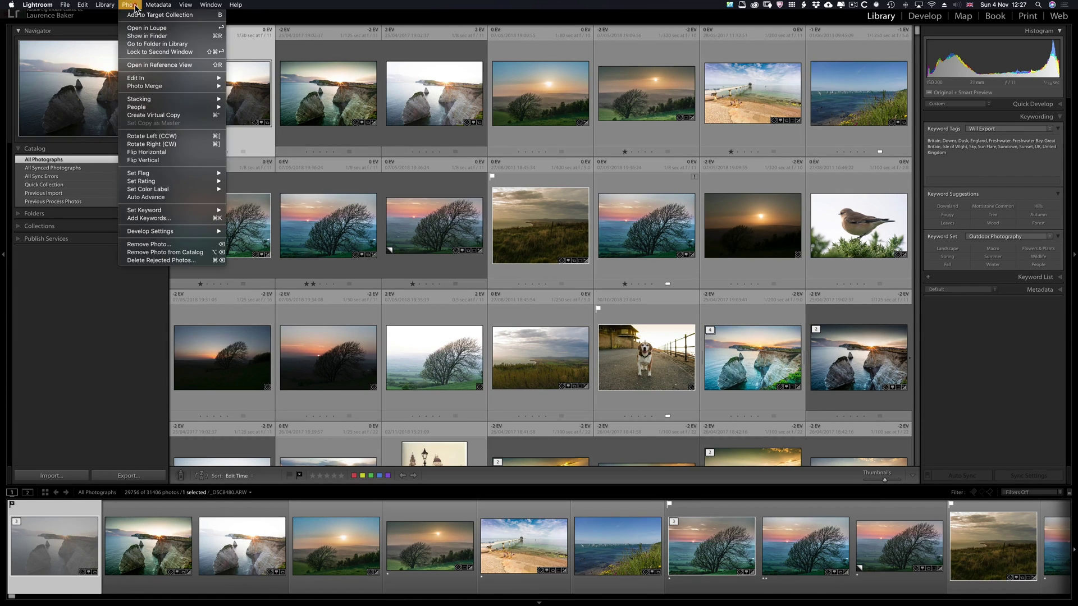
{"action": "mouse_move", "coordinate": [156, 99]}
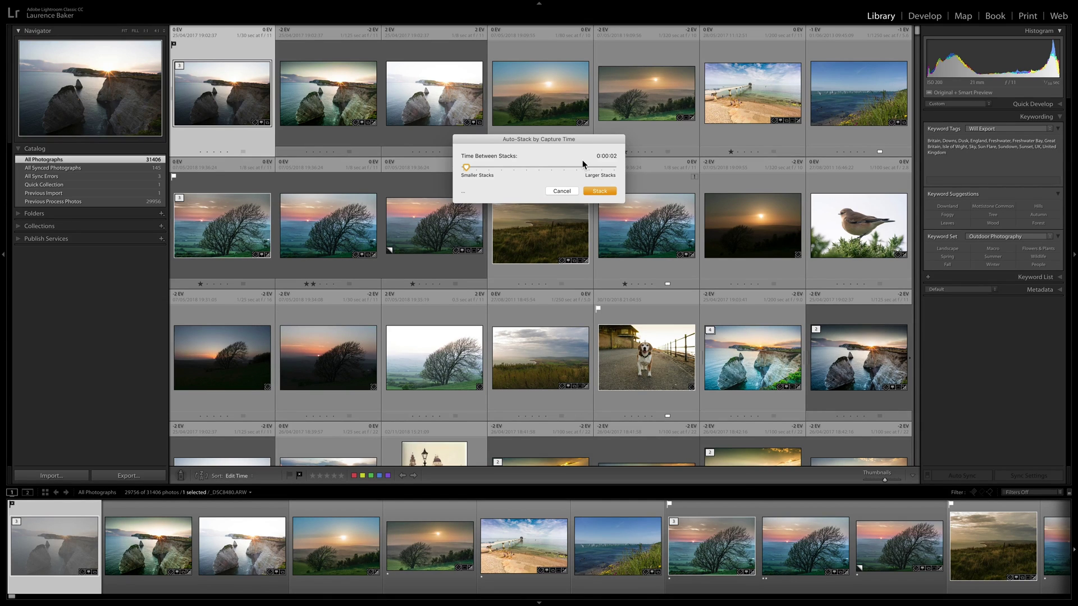
{"action": "left_click", "coordinate": [599, 191]}
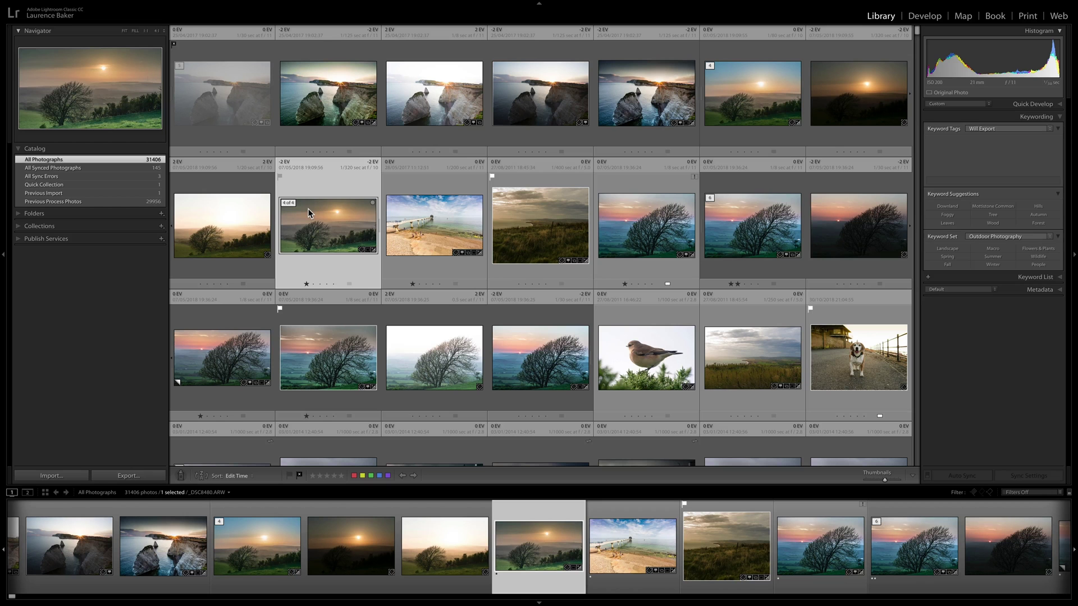
{"action": "key", "text": "d"}
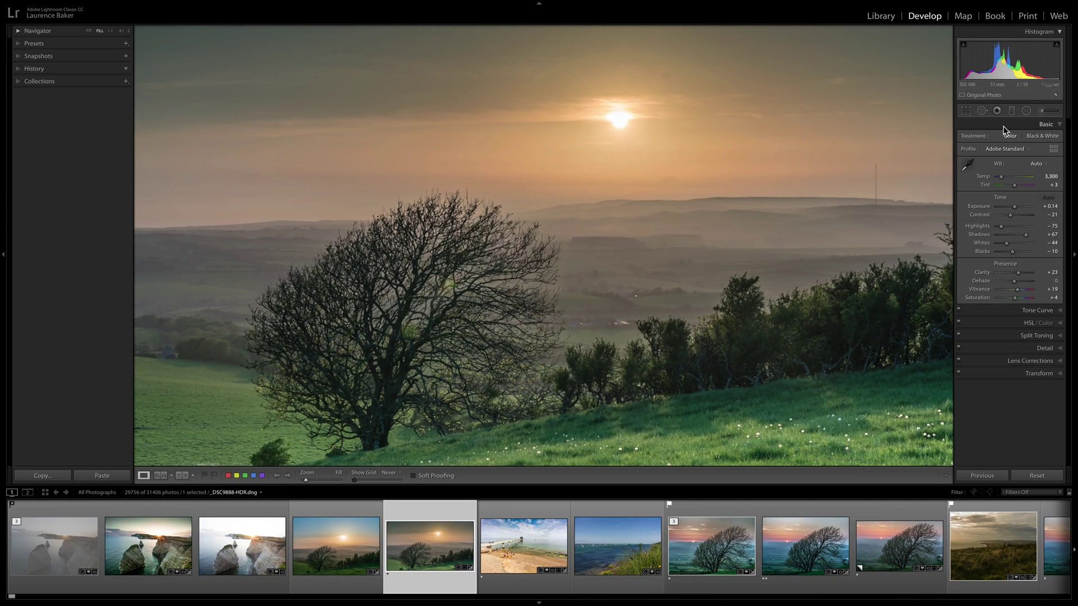
Step: Check the panel visibility and auto-hide options, leaving them unchanged
{"action": "right_click", "coordinate": [1003, 126]}
{"action": "left_click", "coordinate": [999, 126]}
{"action": "right_click", "coordinate": [1073, 257]}
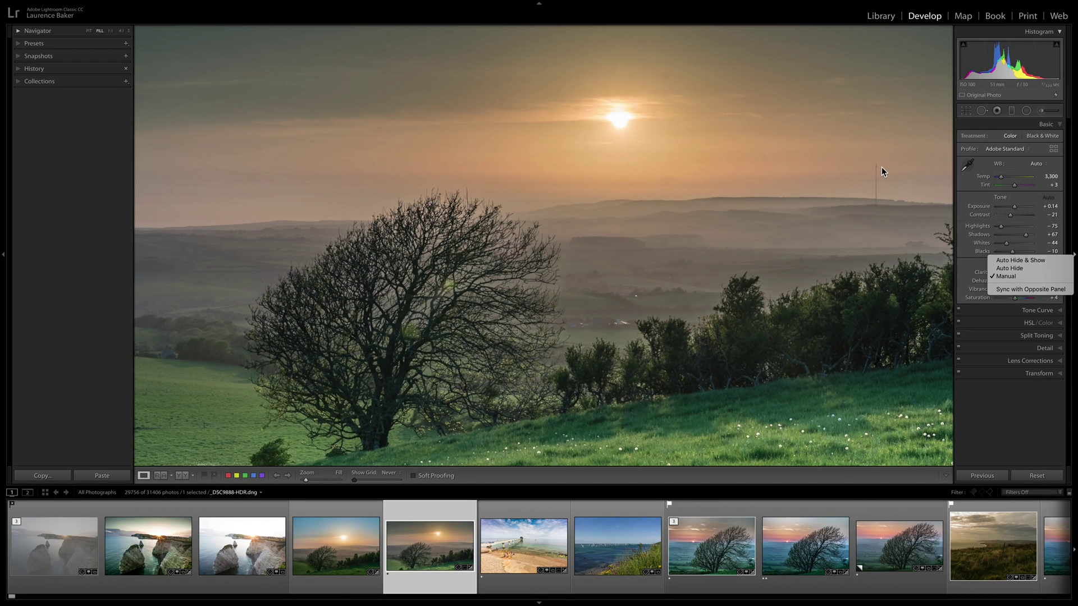
{"action": "left_click", "coordinate": [838, 164]}
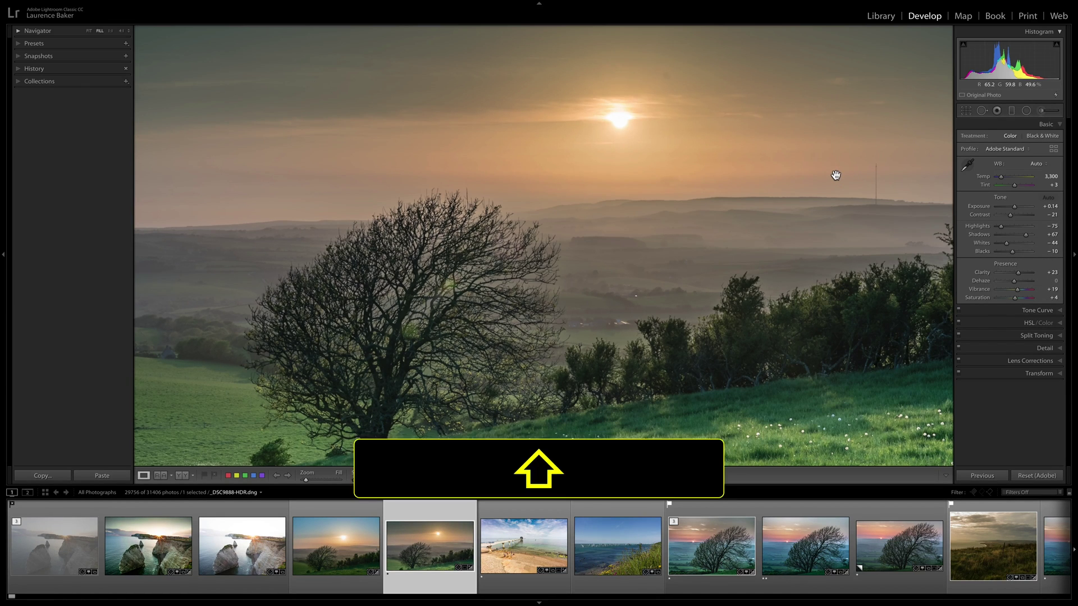
Step: Hide all panels, restore the adjustments panel, hide the toolbar, then start Crop & Straighten
{"action": "key", "text": "shift+Tab"}
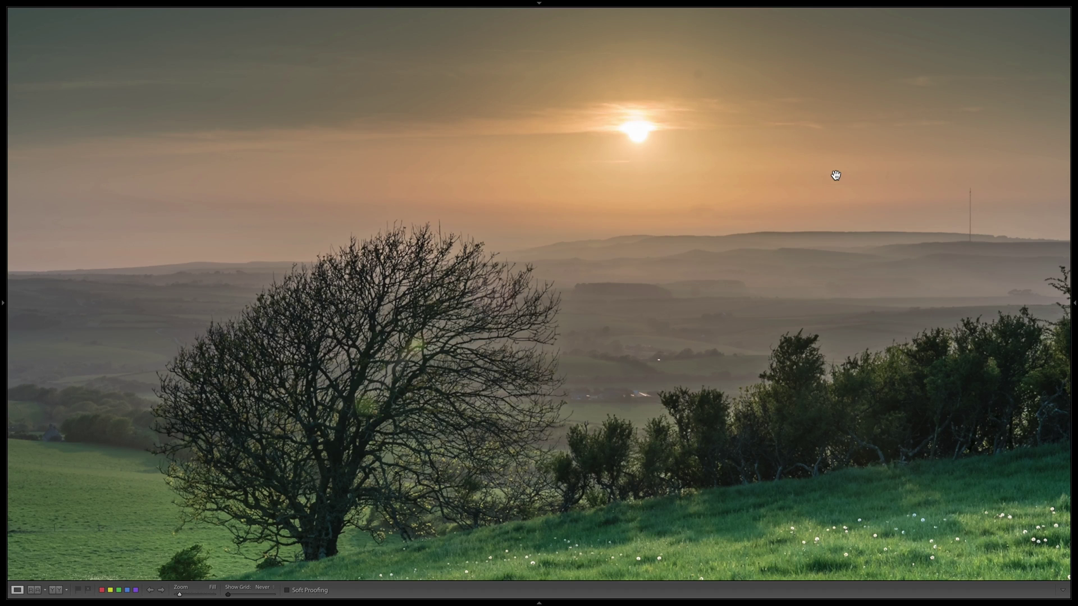
{"action": "key", "text": "F8"}
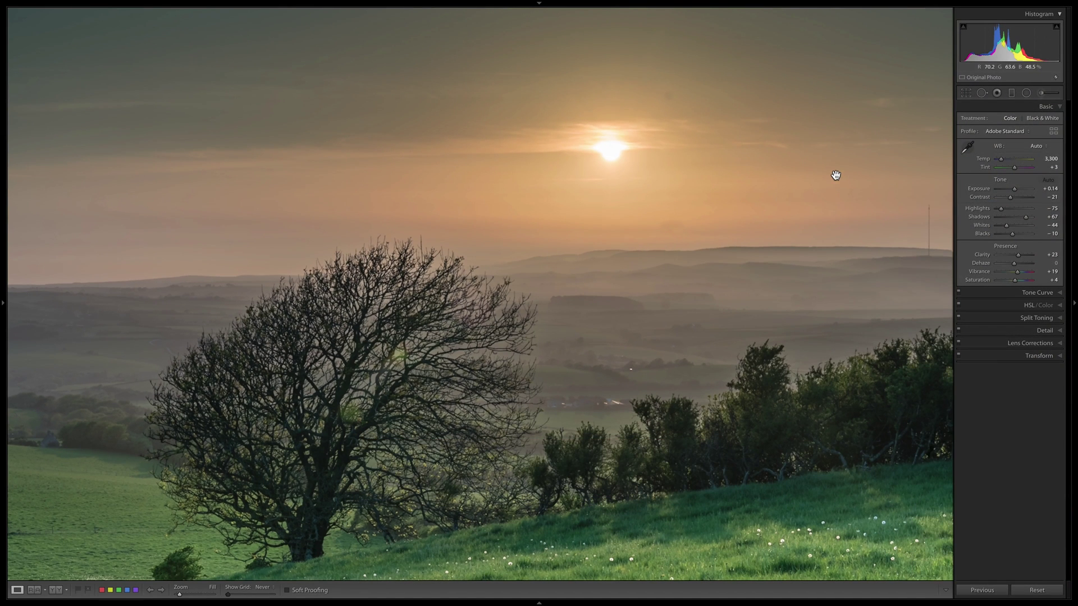
{"action": "key", "text": "t"}
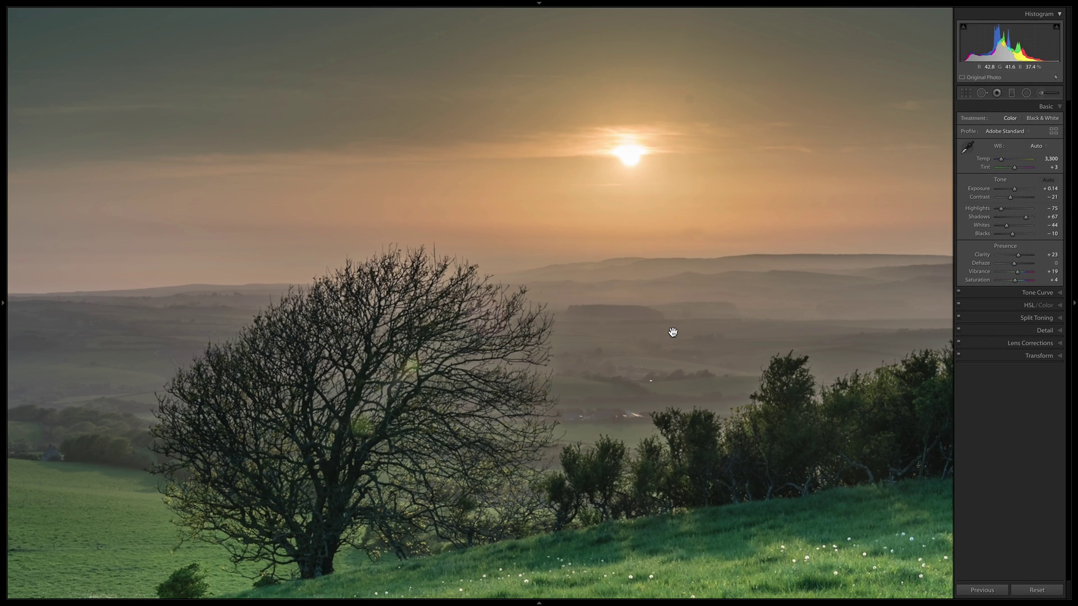
{"action": "key", "text": "r"}
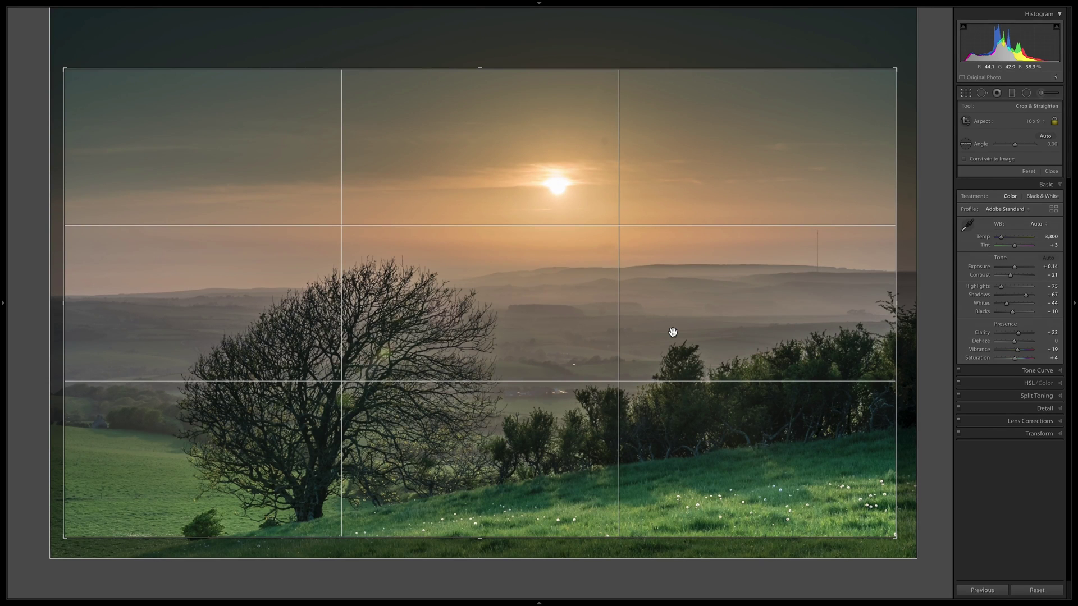
{"action": "left_click", "coordinate": [1049, 172]}
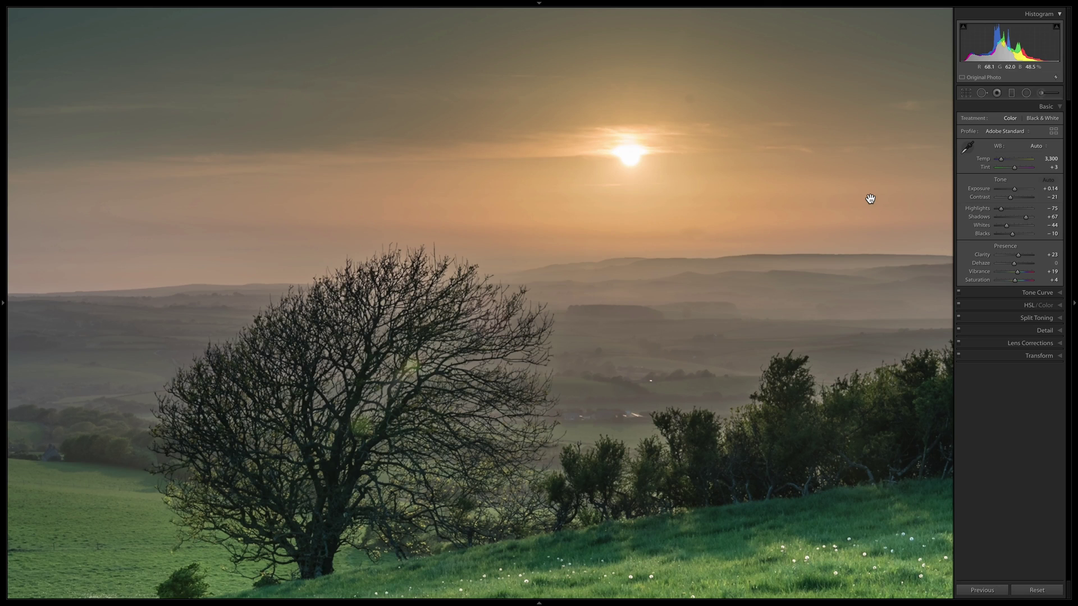
{"action": "key", "text": "super"}
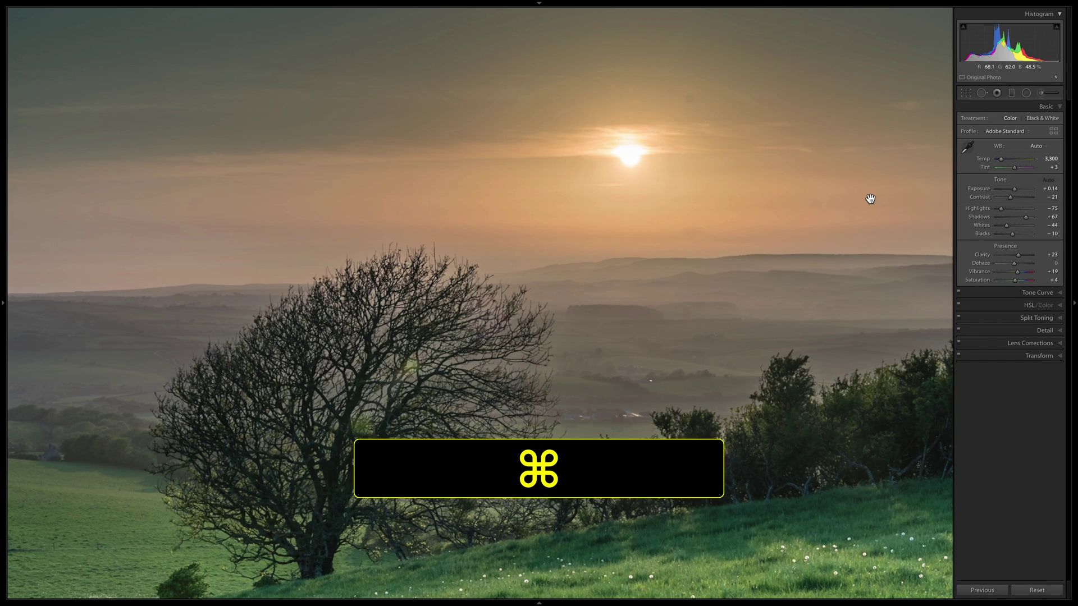
{"action": "key", "text": "shift"}
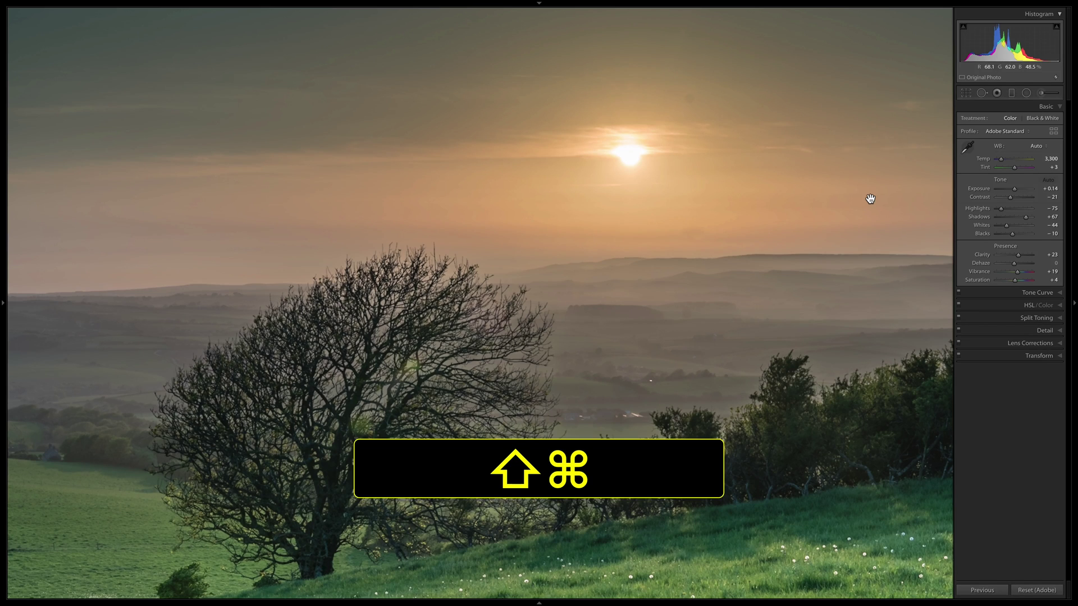
{"action": "key", "text": "super+shift+u"}
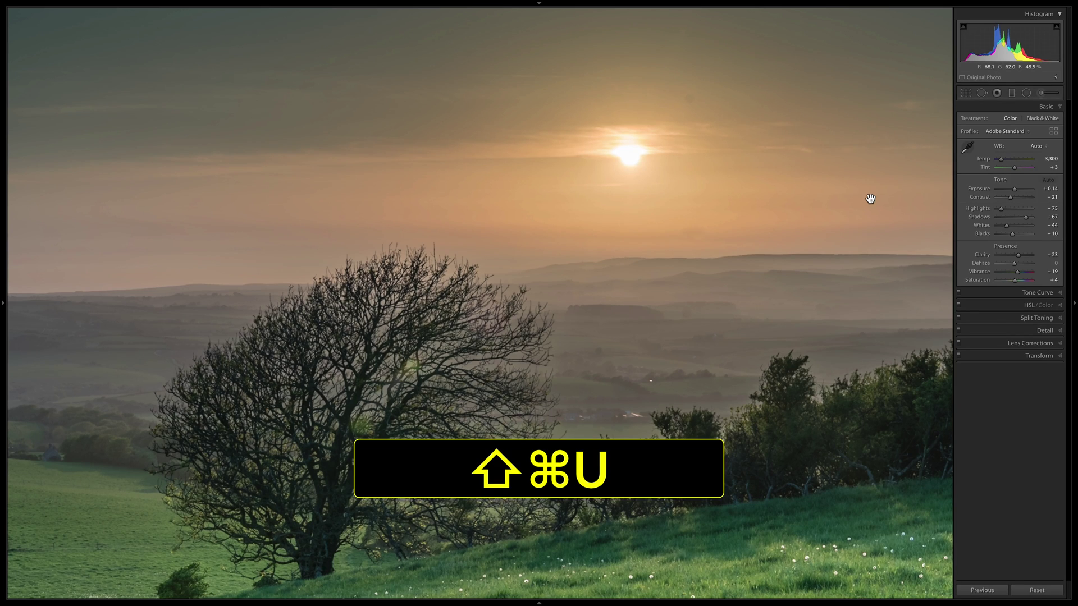
{"action": "left_click", "coordinate": [1034, 145]}
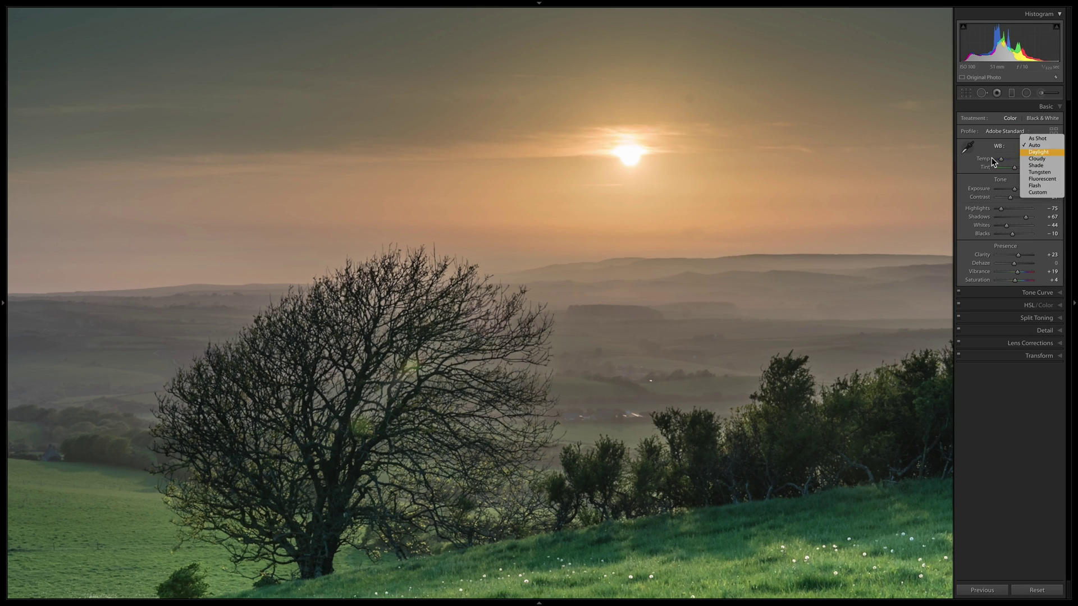
{"action": "left_click", "coordinate": [1036, 152]}
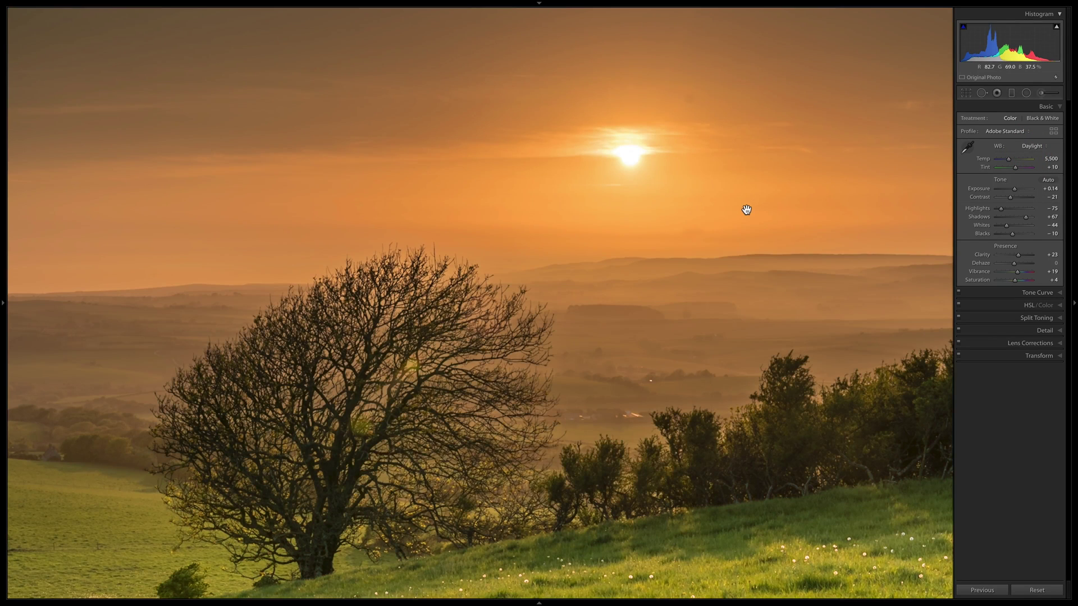
{"action": "key", "text": "super+shift+u"}
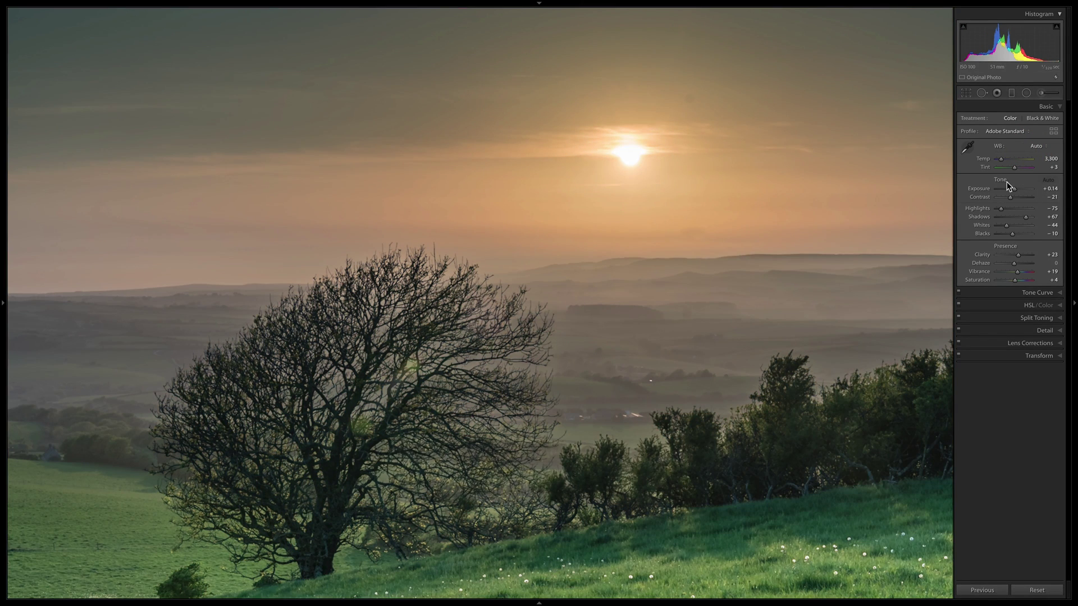
{"action": "key", "text": "super"}
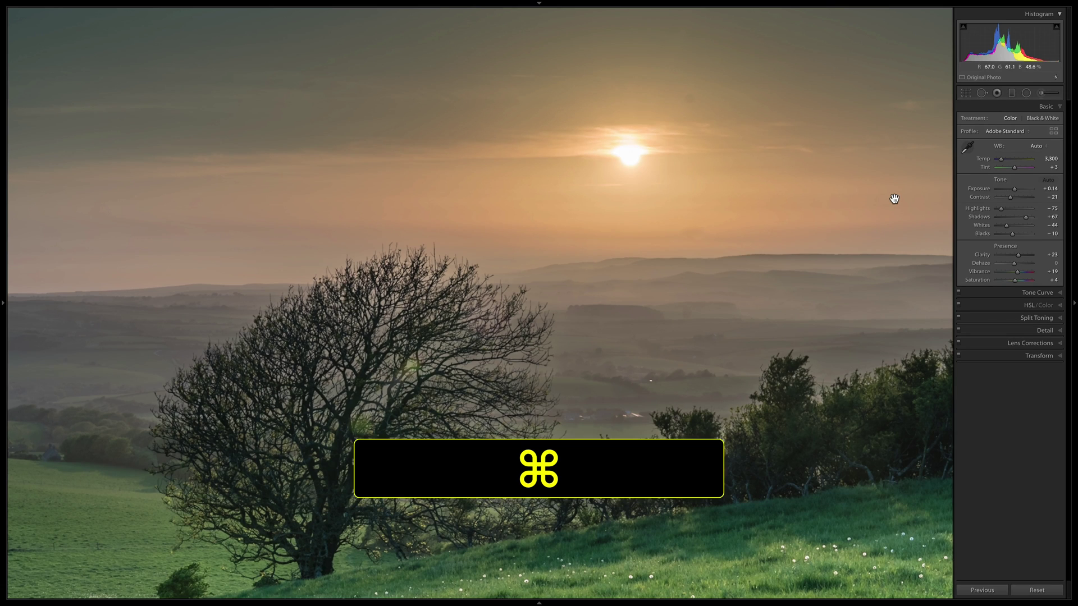
{"action": "key", "text": "super+u"}
{"action": "left_click_drag", "start_coordinate": [1015, 191], "coordinate": [1022, 191]}
{"action": "key", "text": "super+u"}
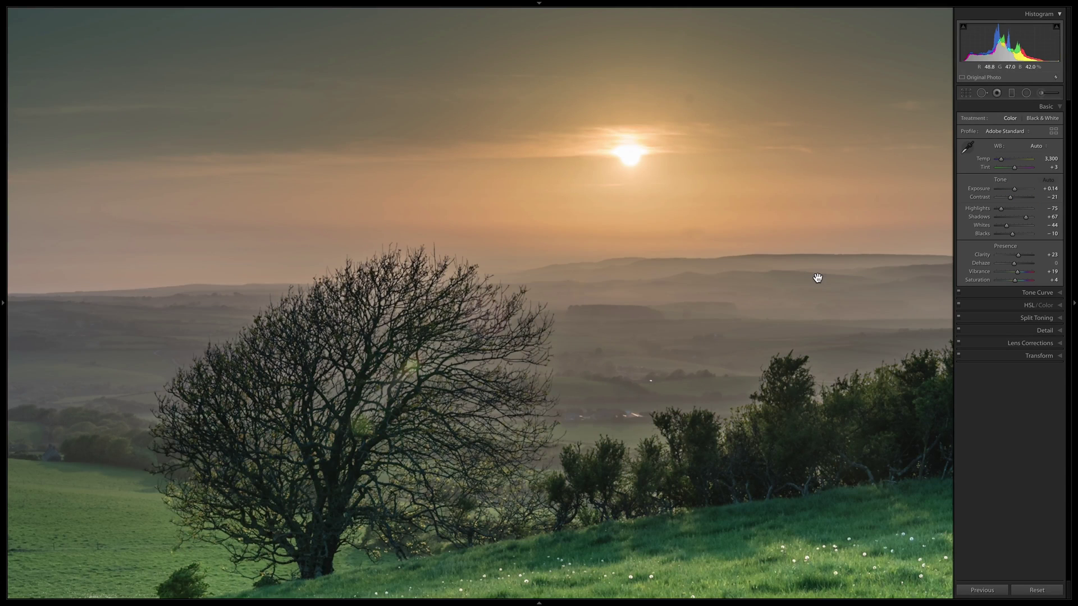
{"action": "left_click", "coordinate": [1007, 132]}
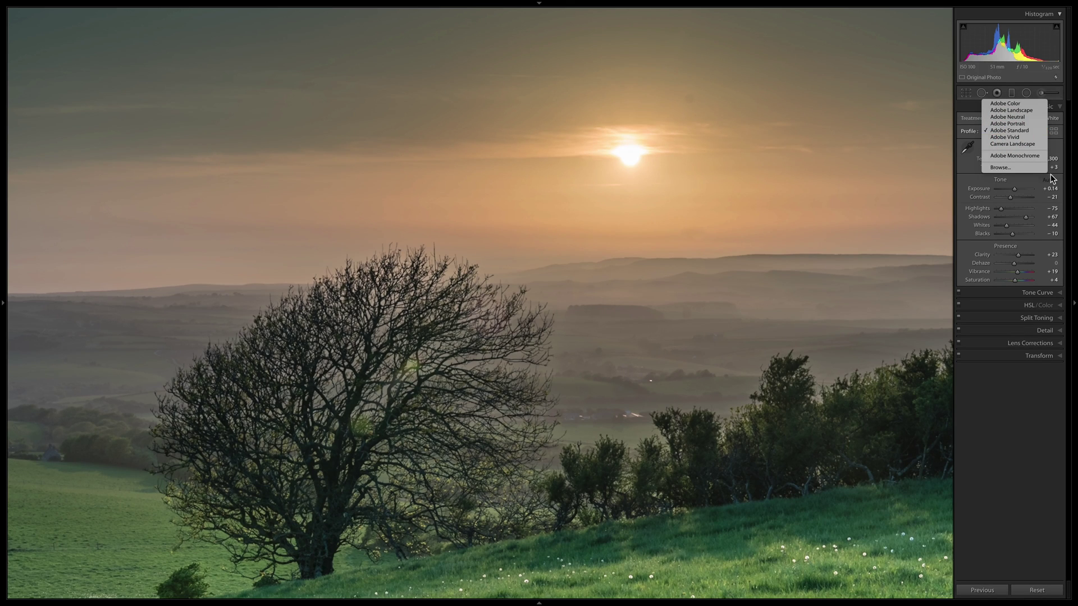
Step: Choose Adobe Landscape in place of Adobe Standard from the Profile list
{"action": "left_click", "coordinate": [969, 164]}
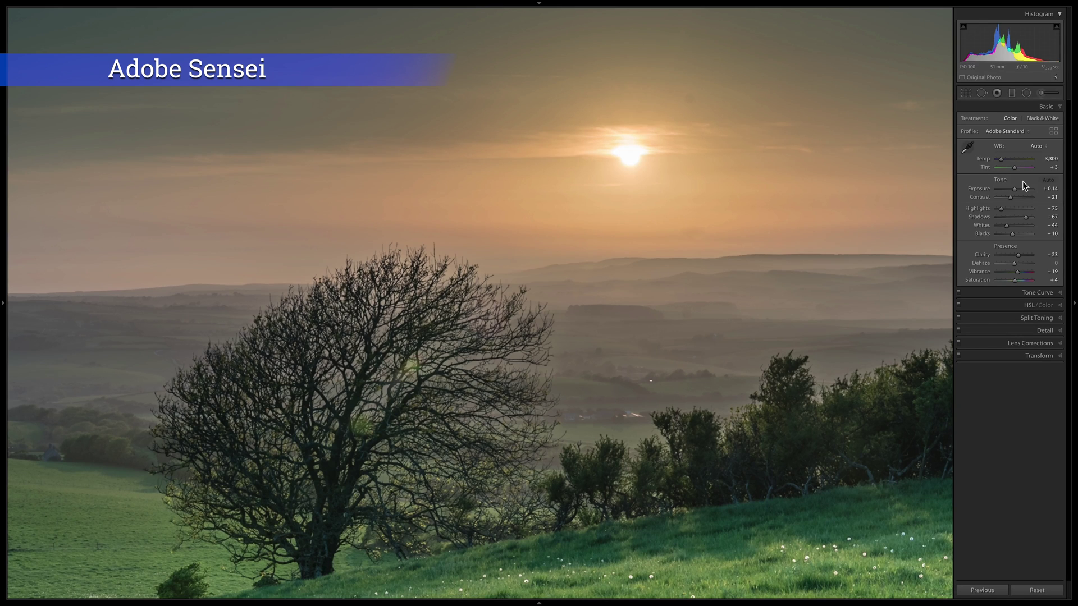
{"action": "left_click", "coordinate": [999, 134]}
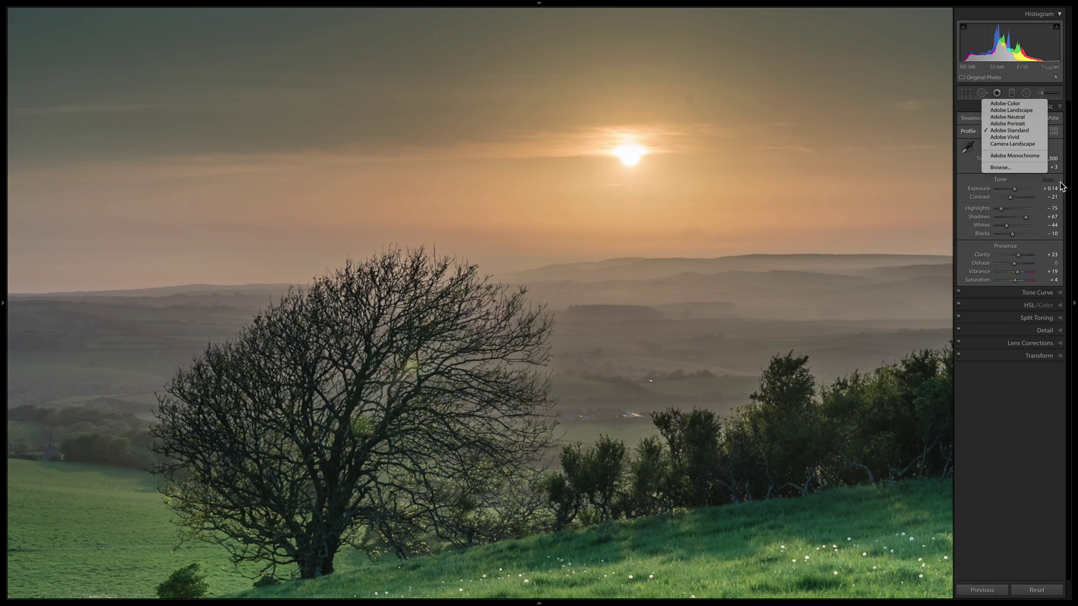
{"action": "left_click", "coordinate": [1010, 110]}
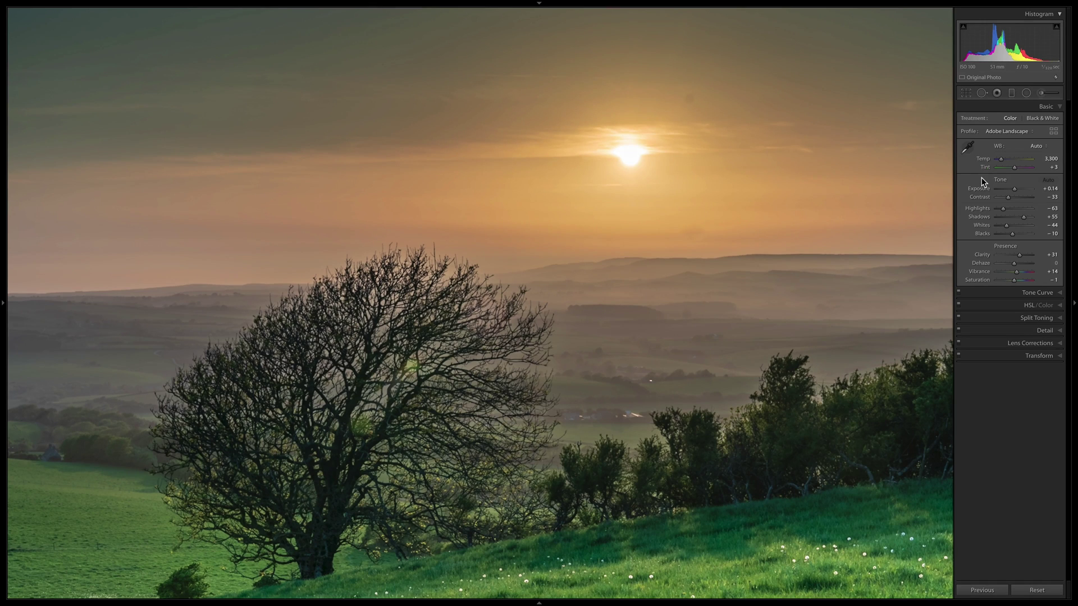
Step: Sample the sky with the white balance eyedropper, with the loupe preview turned off
{"action": "key", "text": "w"}
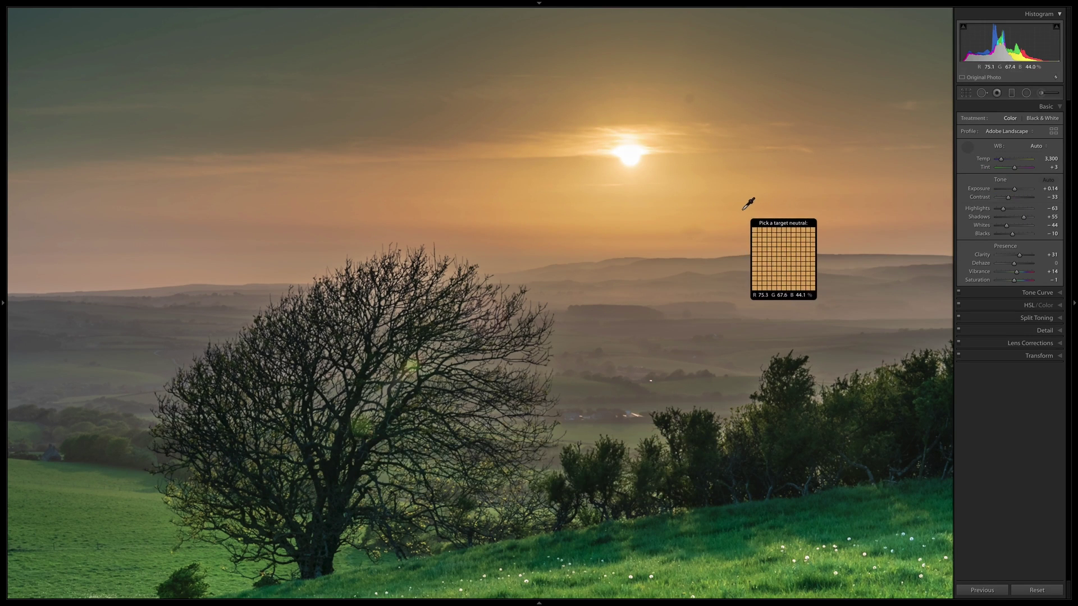
{"action": "key", "text": "t"}
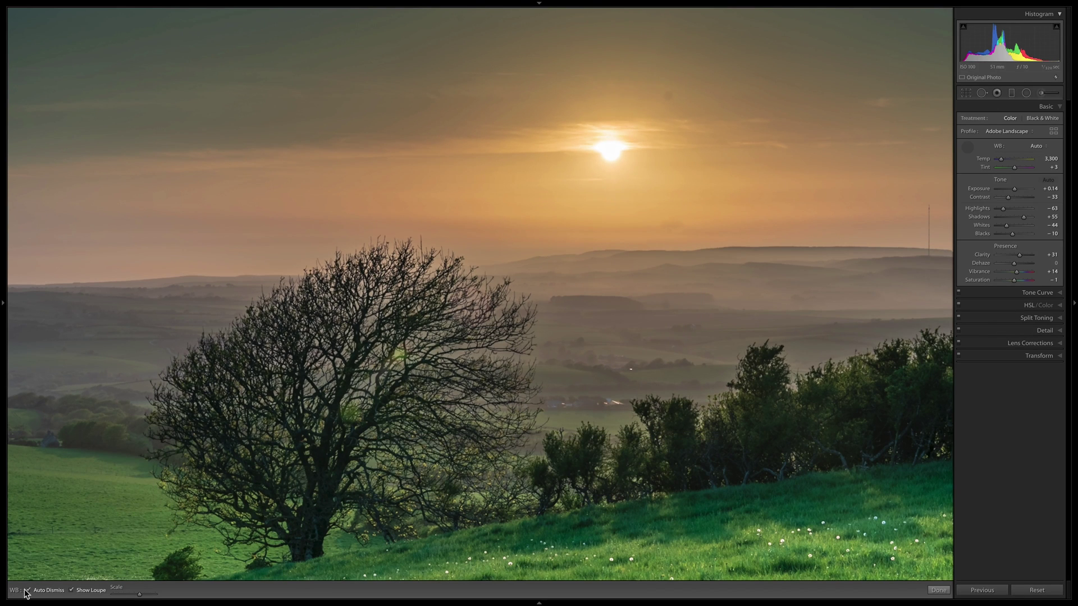
{"action": "left_click", "coordinate": [382, 129]}
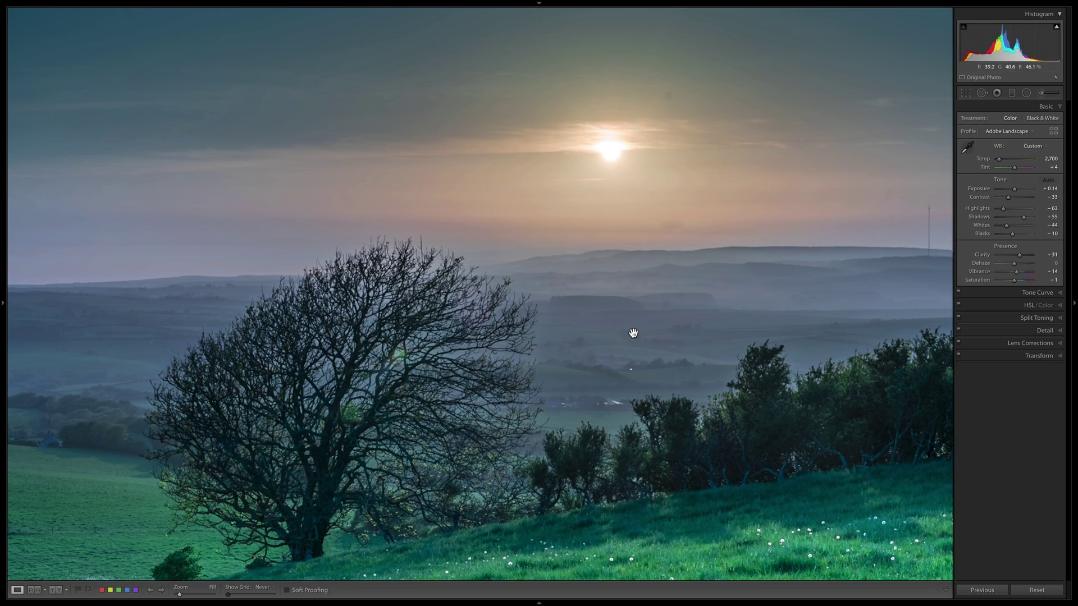
{"action": "key", "text": "w"}
{"action": "left_click", "coordinate": [70, 590]}
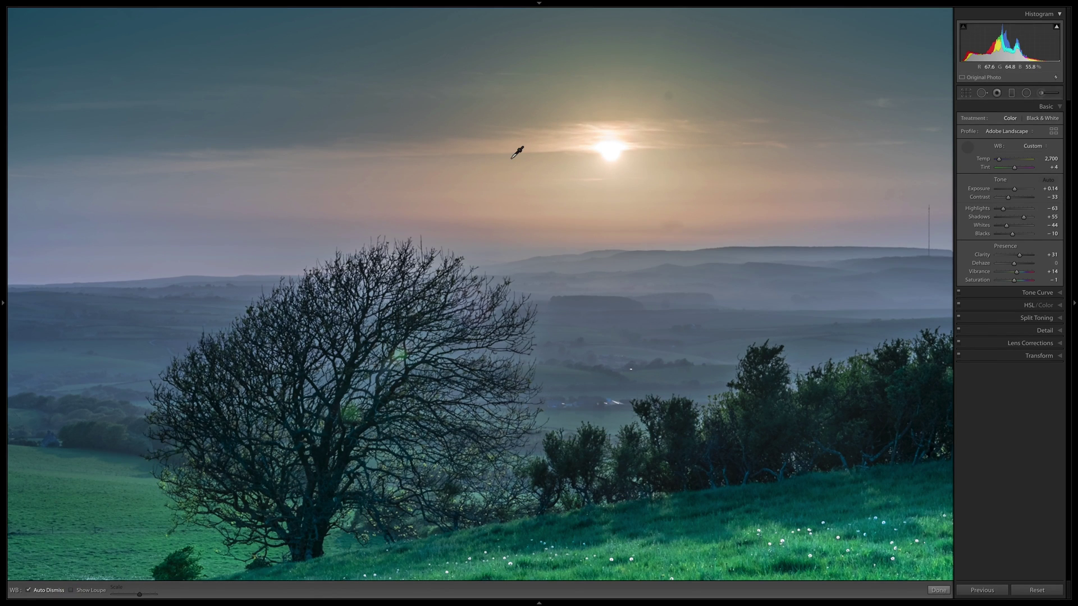
{"action": "left_click", "coordinate": [529, 150]}
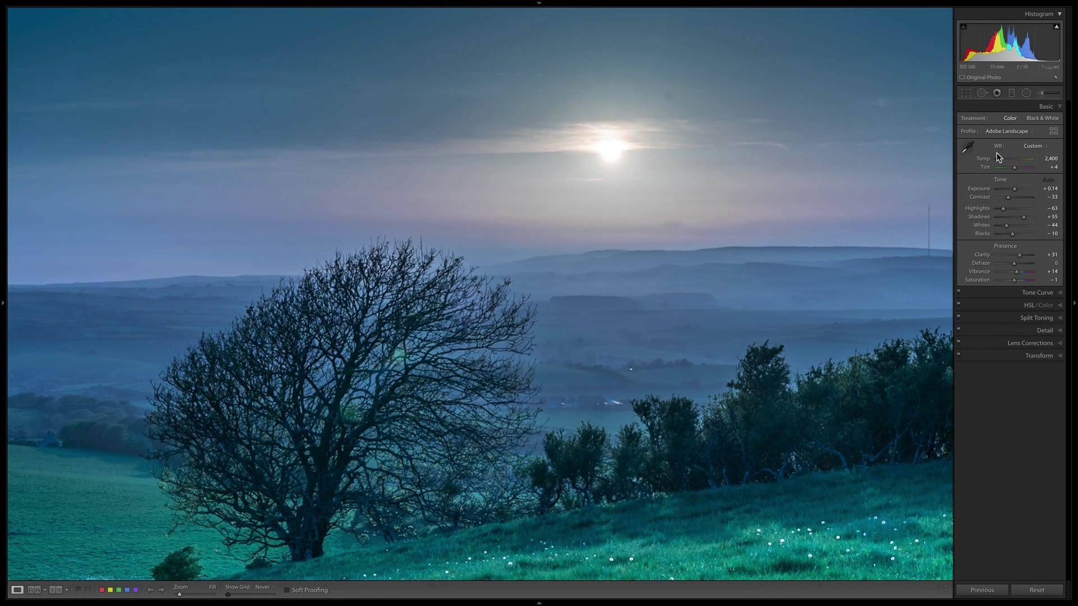
Step: Reset white balance to Auto at Temp 3,300 after trying a warmer temperature
{"action": "key", "text": "shift+super"}
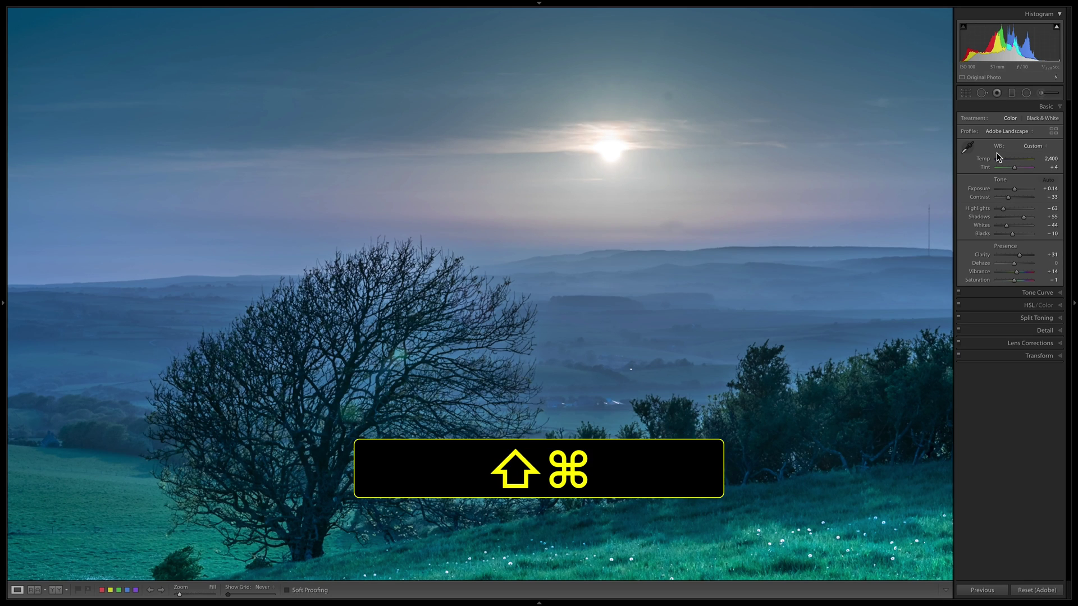
{"action": "key", "text": "shift+super+u"}
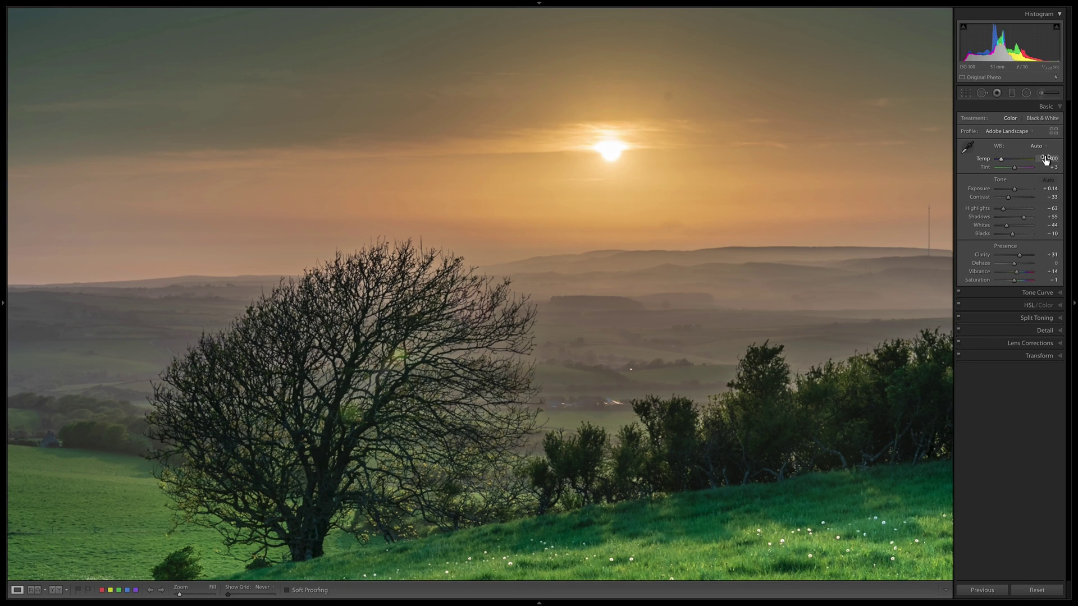
{"action": "left_click_drag", "start_coordinate": [1047, 160], "coordinate": [1008, 171]}
{"action": "key", "text": "shift+Up"}
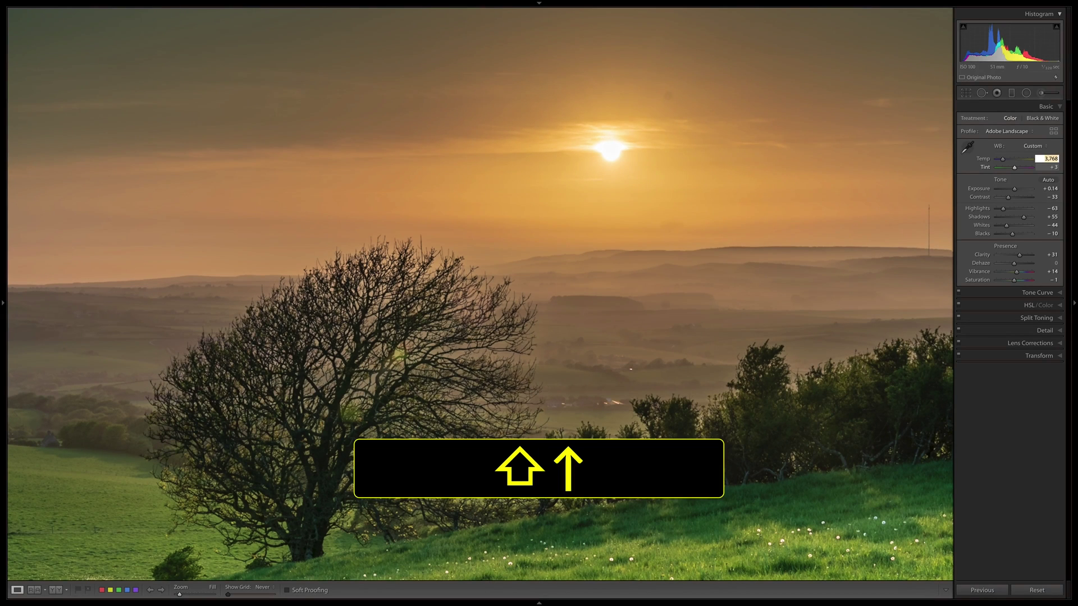
{"action": "left_click", "coordinate": [1033, 146]}
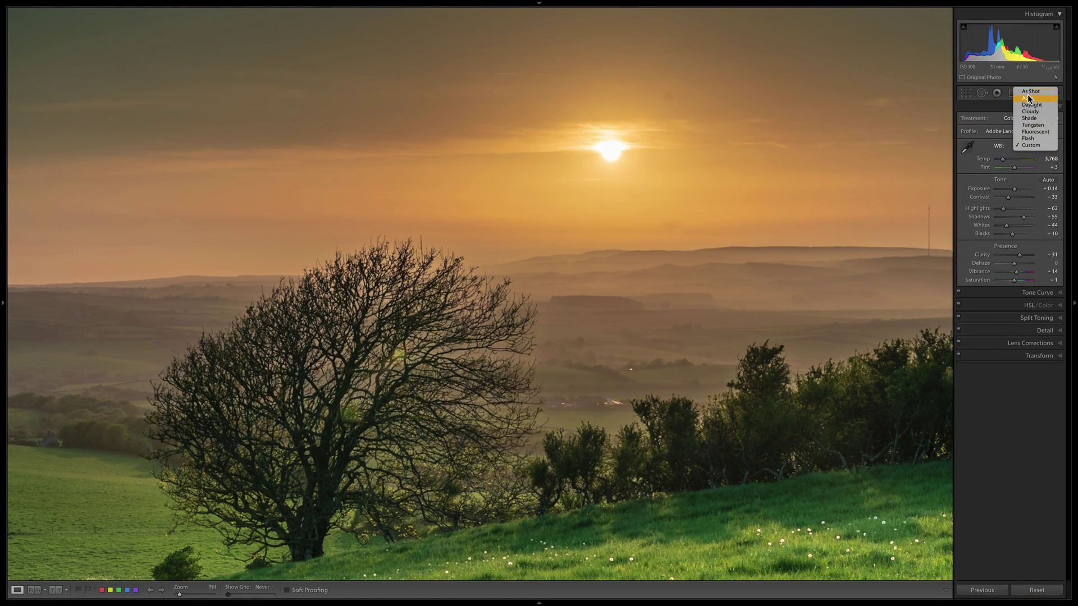
{"action": "left_click", "coordinate": [1028, 98]}
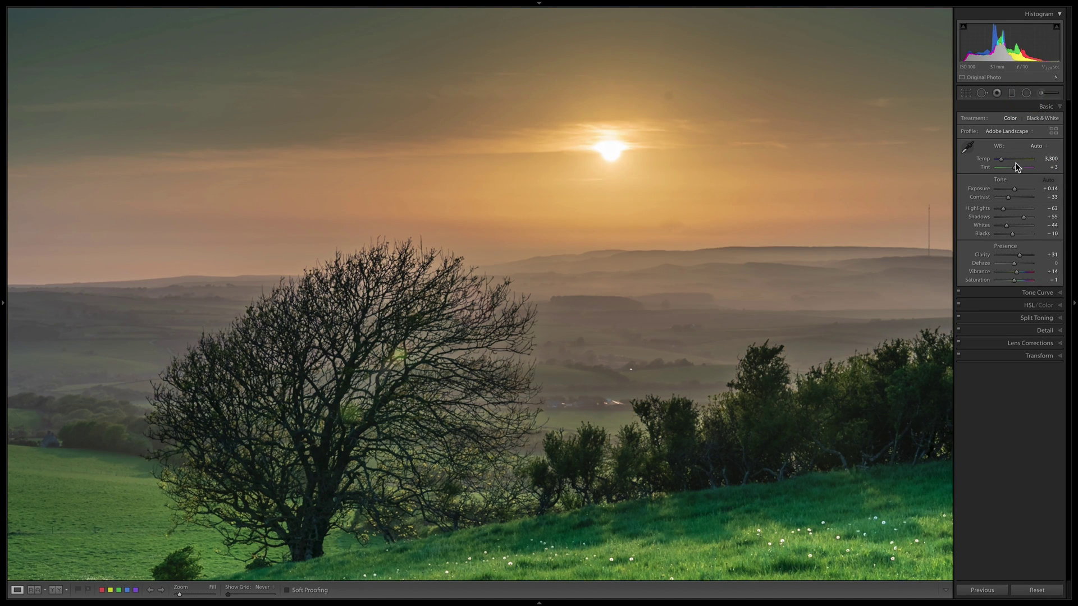
Step: Raise Exposure to +1.50 while previewing highlight clipping
{"action": "key", "text": "alt"}
{"action": "left_click", "coordinate": [1013, 189], "text": "alt"}
{"action": "left_click_drag", "start_coordinate": [1014, 190], "coordinate": [1015, 190]}
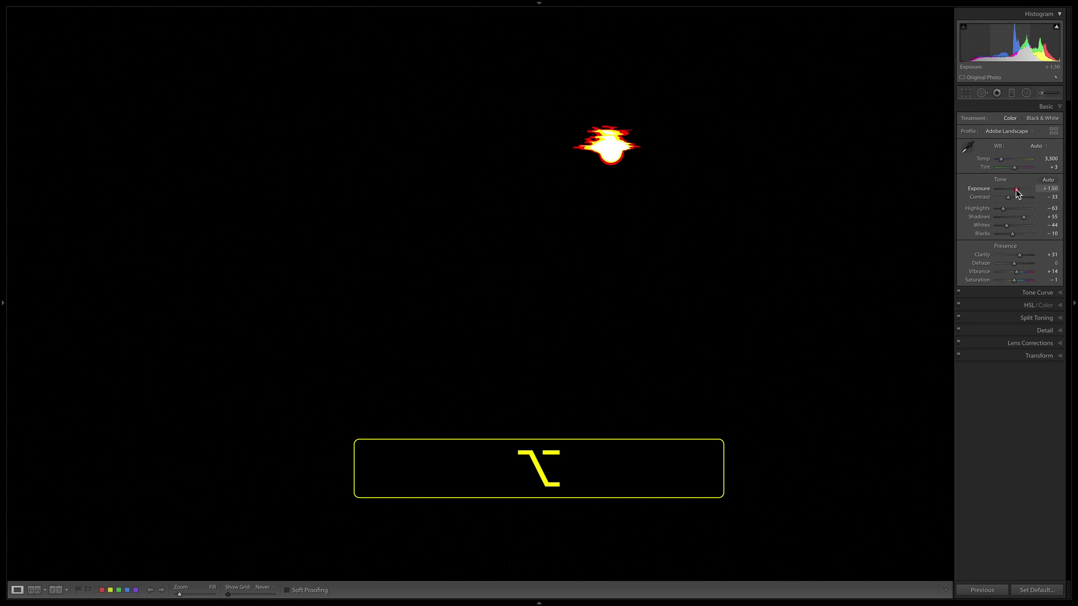
Step: Tune tone sliders with clipping preview, then apply Auto tone (Exposure +0.14, Highlights −63, Shadows +55, Whites −44)
{"action": "left_click_drag", "start_coordinate": [1015, 190], "coordinate": [1000, 208]}
{"action": "mouse_move", "coordinate": [1003, 210]}
{"action": "left_mouse_down"}
{"action": "mouse_move", "coordinate": [1021, 221]}
{"action": "mouse_move", "coordinate": [1005, 219]}
{"action": "left_mouse_up"}
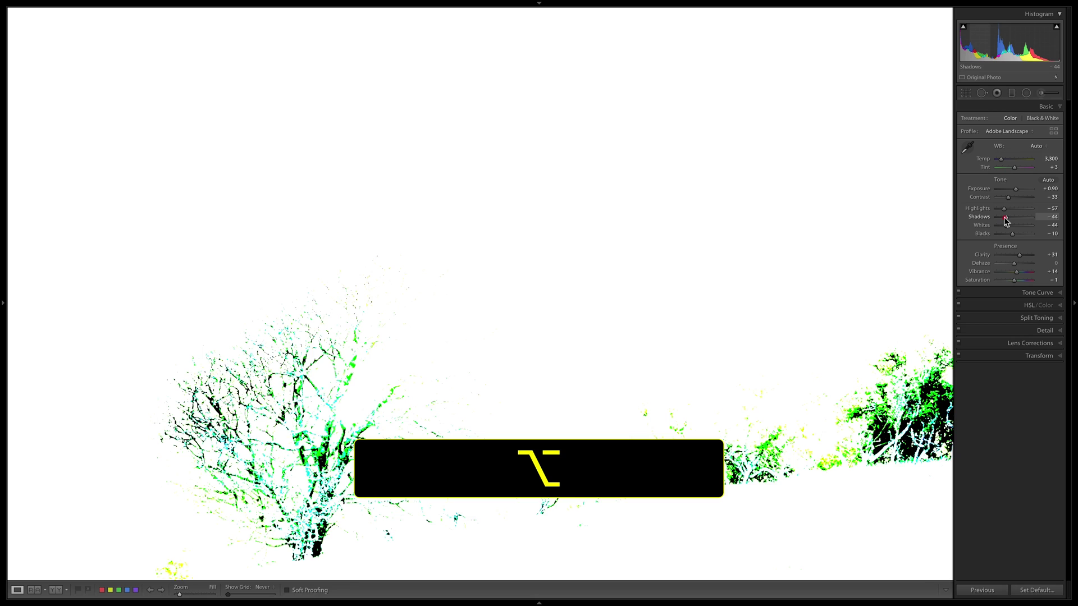
{"action": "left_click_drag", "start_coordinate": [1005, 220], "coordinate": [1003, 221]}
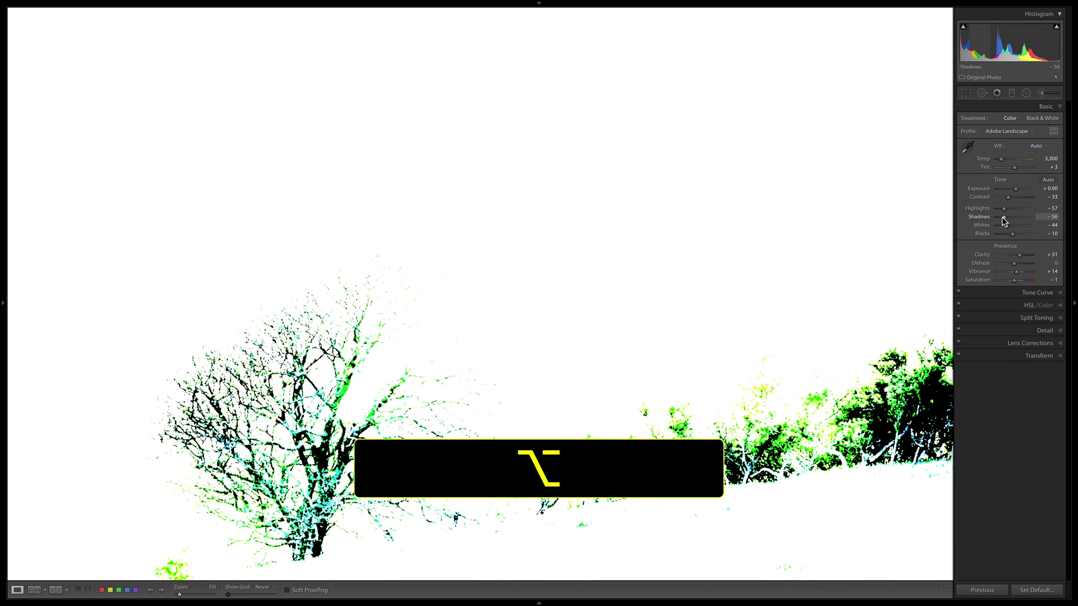
{"action": "left_click_drag", "start_coordinate": [1002, 218], "coordinate": [1009, 223]}
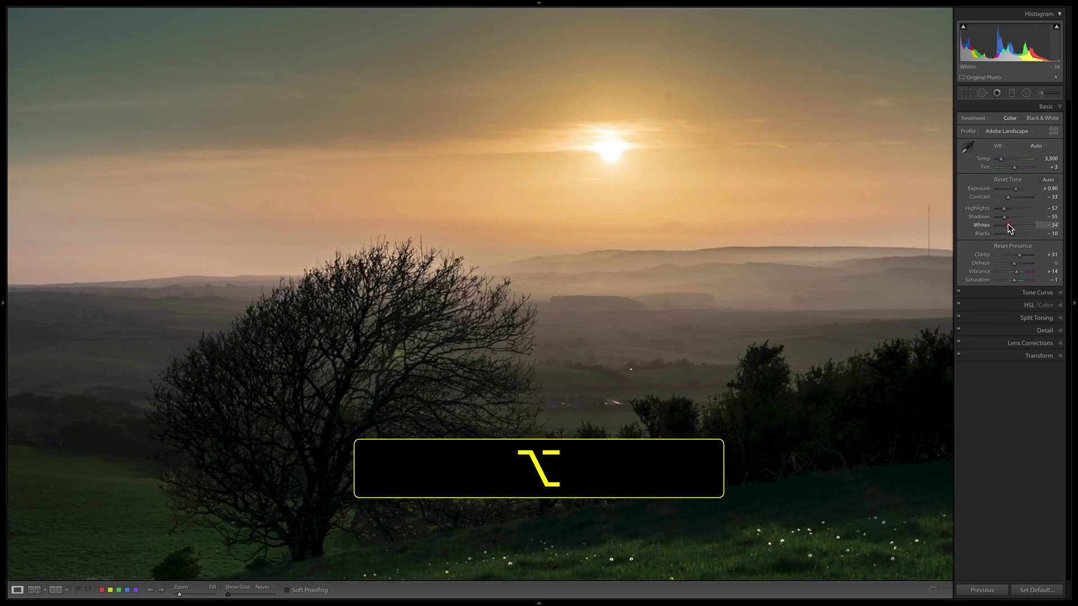
{"action": "left_click", "coordinate": [1047, 181]}
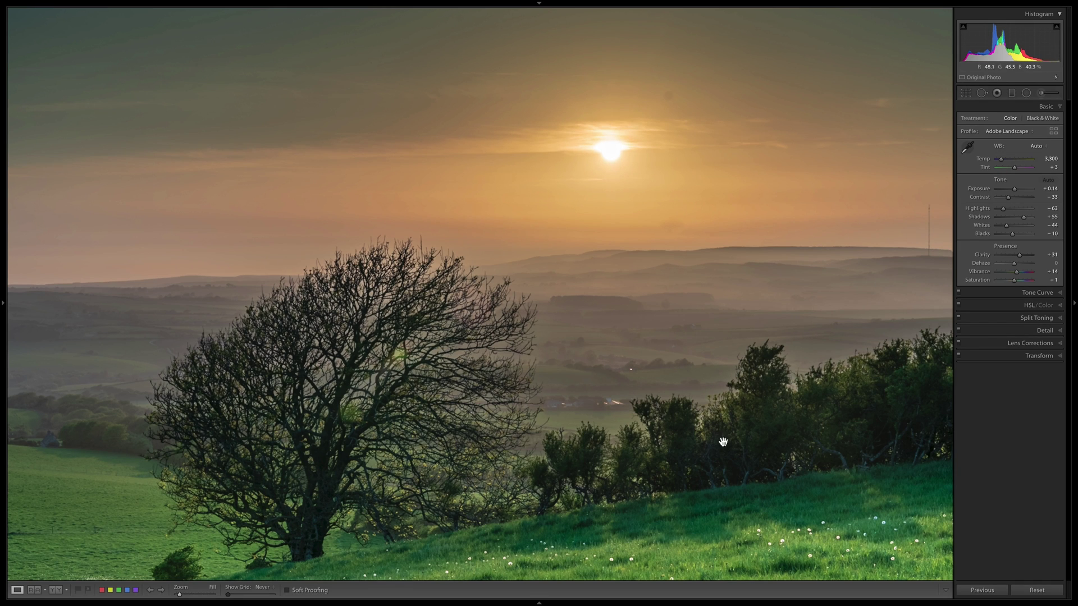
Step: Select the Temp slider with the period and comma keys and raise Temp from 3,300 to 3,550
{"action": "key", "text": "period"}
{"action": "key", "text": "comma"}
{"action": "key", "text": "comma"}
{"action": "key", "text": "comma"}
{"action": "key", "text": "comma"}
{"action": "key", "text": "comma"}
{"action": "key", "text": "comma"}
{"action": "key", "text": "comma"}
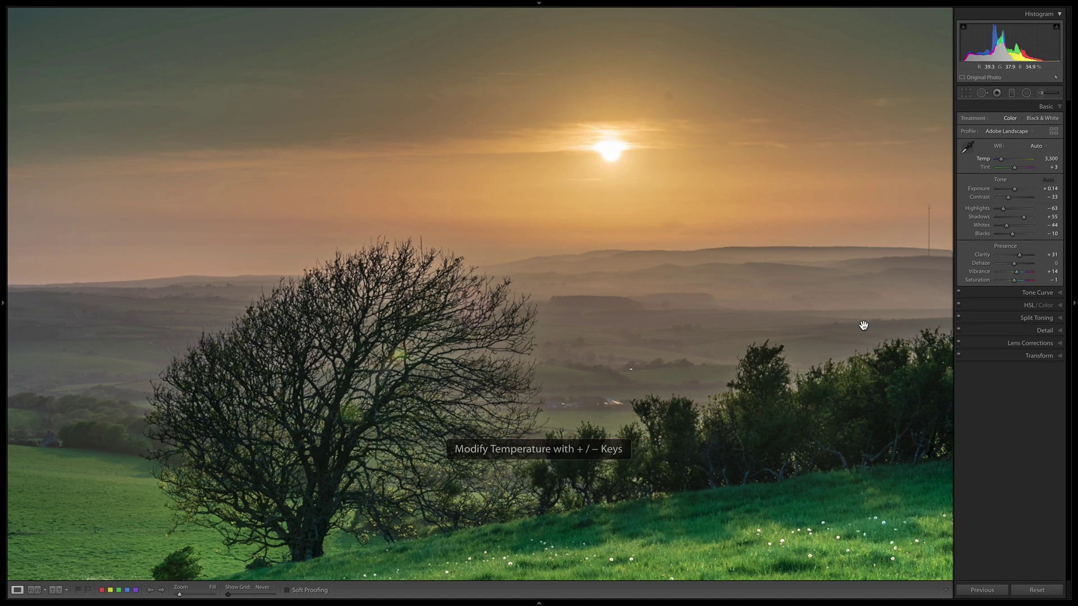
{"action": "key", "text": "equal"}
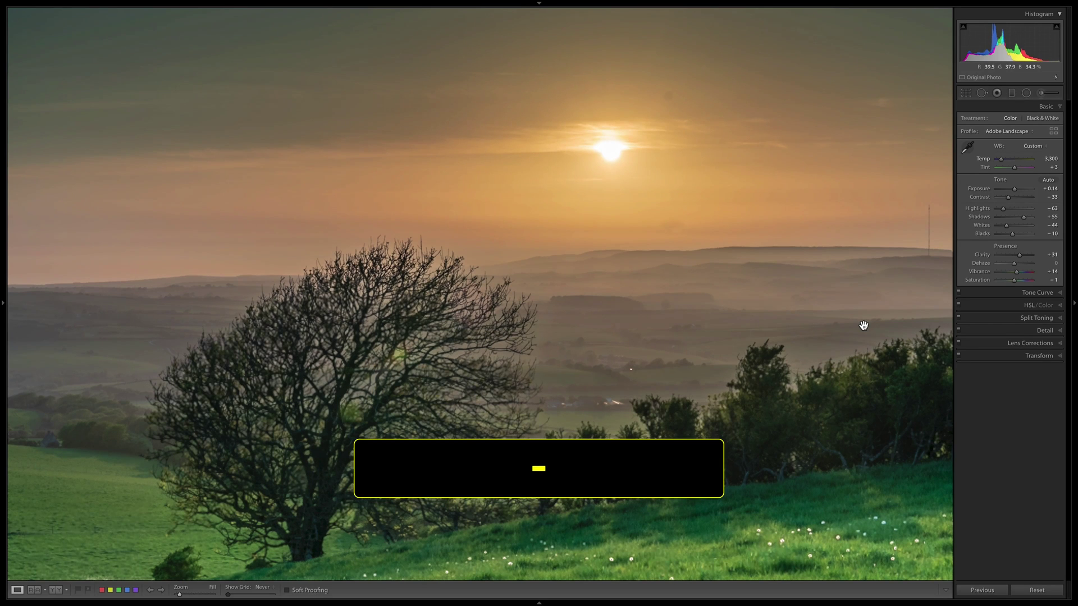
{"action": "key", "text": "minus"}
{"action": "key", "text": "equal"}
{"action": "key", "text": "shift+equal"}
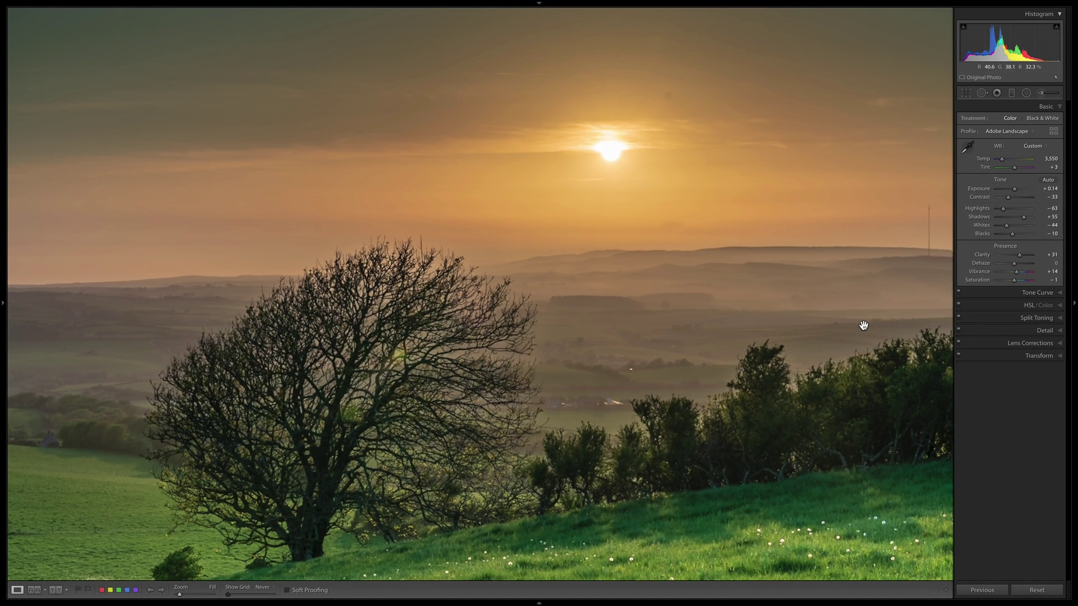
{"action": "key", "text": "period"}
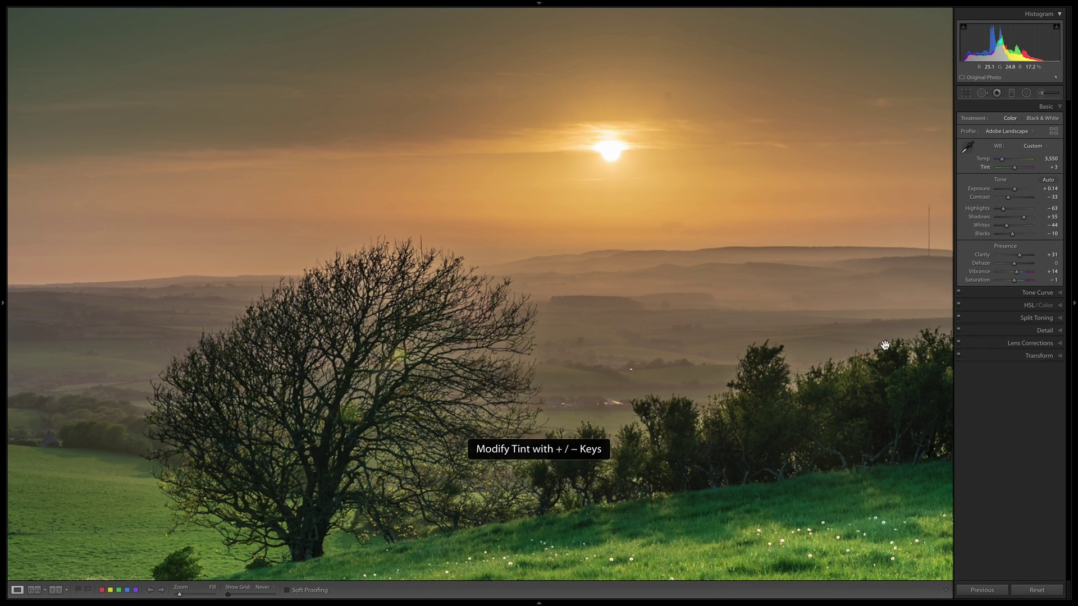
{"action": "left_click", "coordinate": [978, 191]}
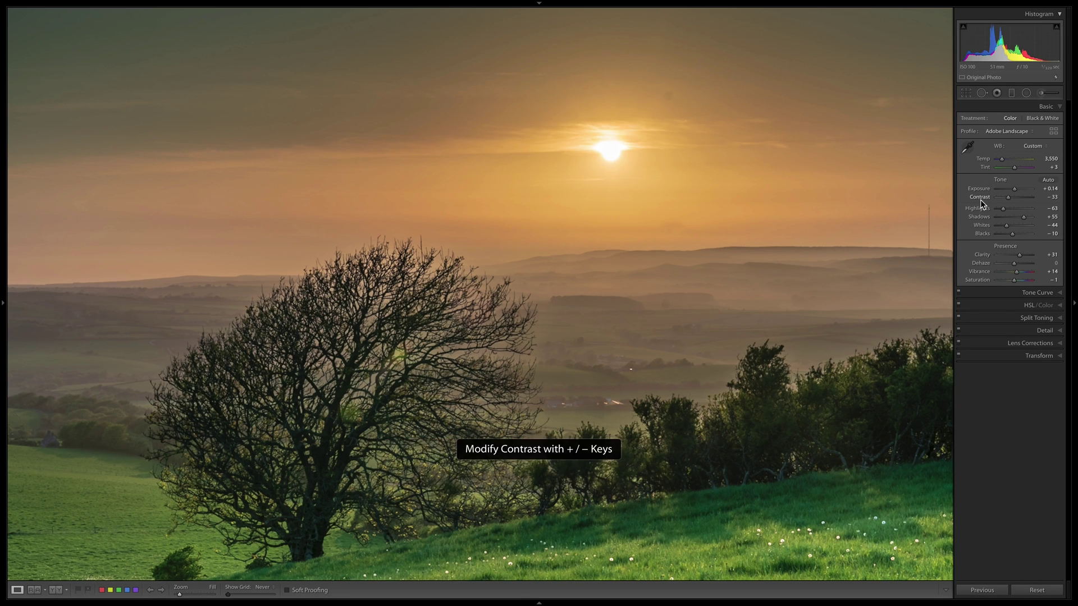
Step: Raise Exposure on the sunset photo to about +0.70
{"action": "left_click_drag", "start_coordinate": [1047, 190], "coordinate": [1070, 189]}
{"action": "left_click", "coordinate": [1047, 189]}
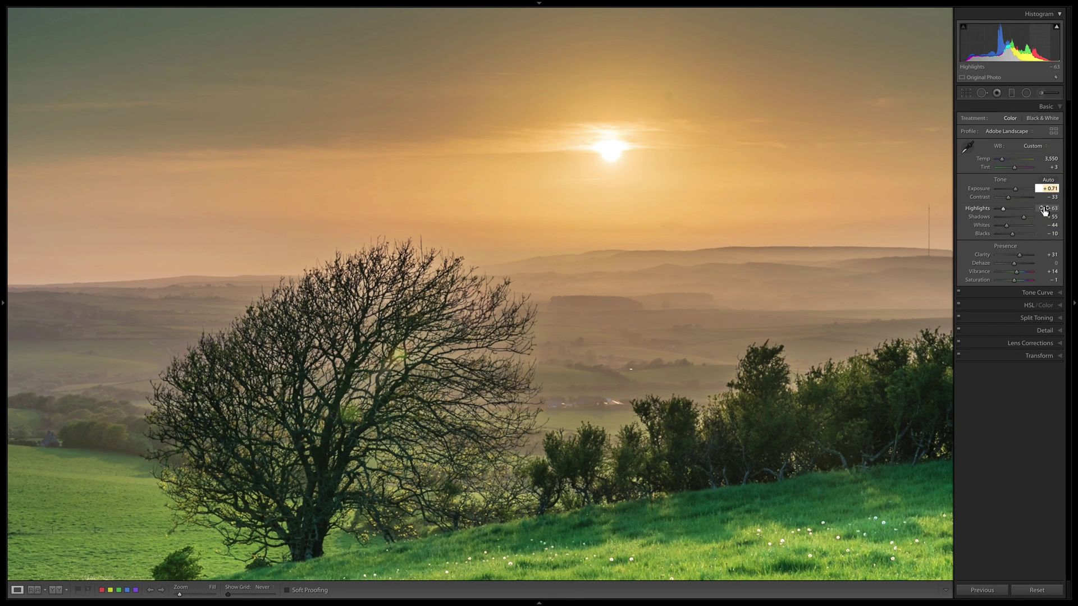
{"action": "key", "text": "Down"}
{"action": "key", "text": "Up"}
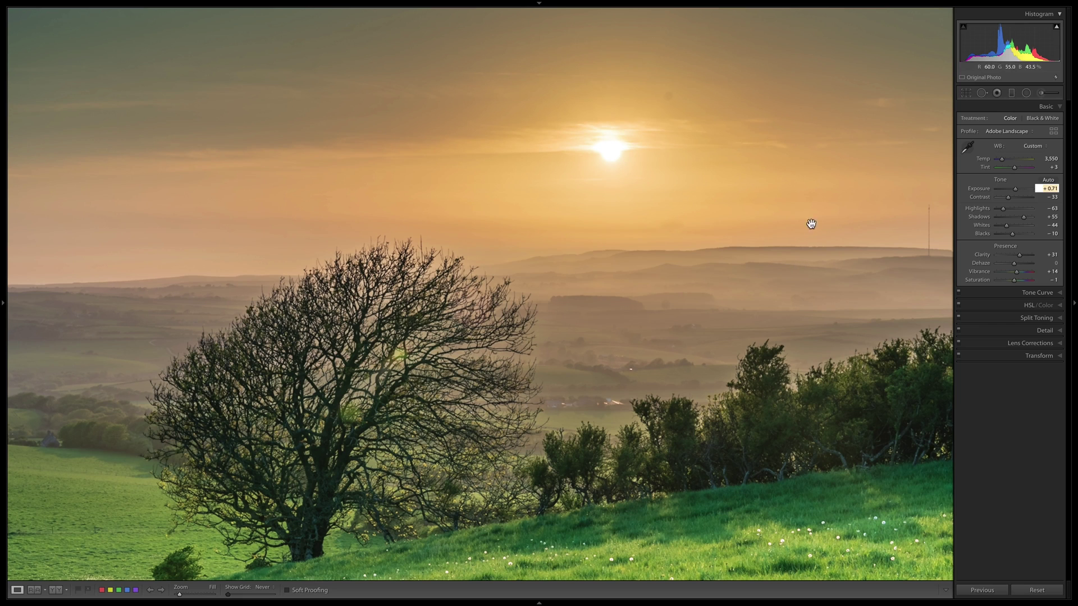
Step: Show clipping from the histogram to check the sun, then hide it with J
{"action": "right_click", "coordinate": [1005, 46]}
{"action": "left_click", "coordinate": [1006, 62]}
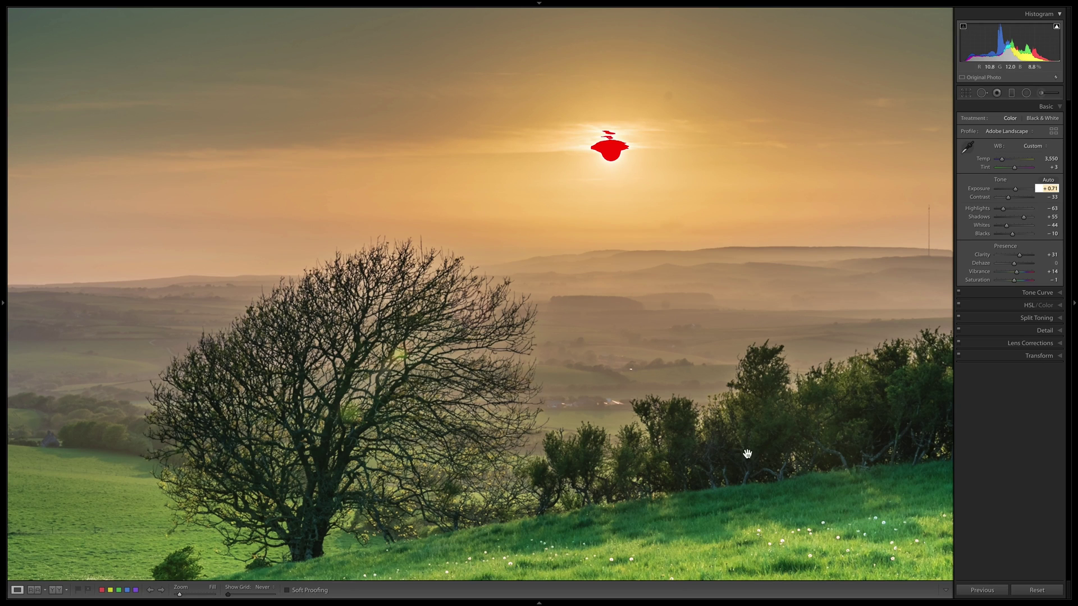
{"action": "left_click_drag", "start_coordinate": [1015, 189], "coordinate": [1016, 190]}
{"action": "key", "text": "j"}
{"action": "key", "text": "j"}
{"action": "key", "text": "j"}
{"action": "key", "text": "j"}
{"action": "key", "text": "j"}
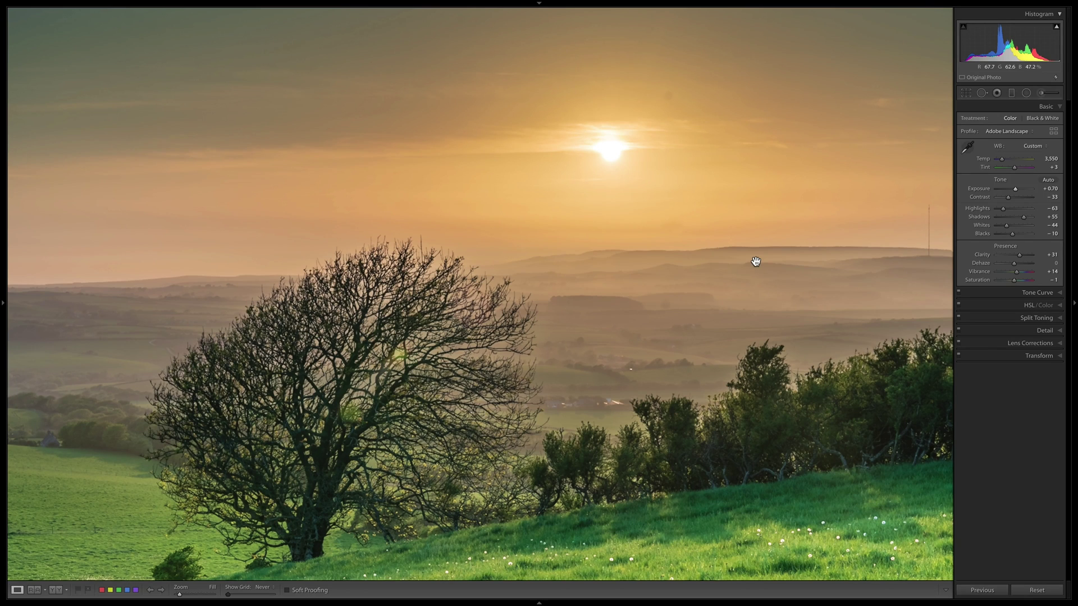
Step: Cycle through Crop, Spot Removal, Graduated and Radial Filter, ending on the Adjustment Brush
{"action": "key", "text": "r"}
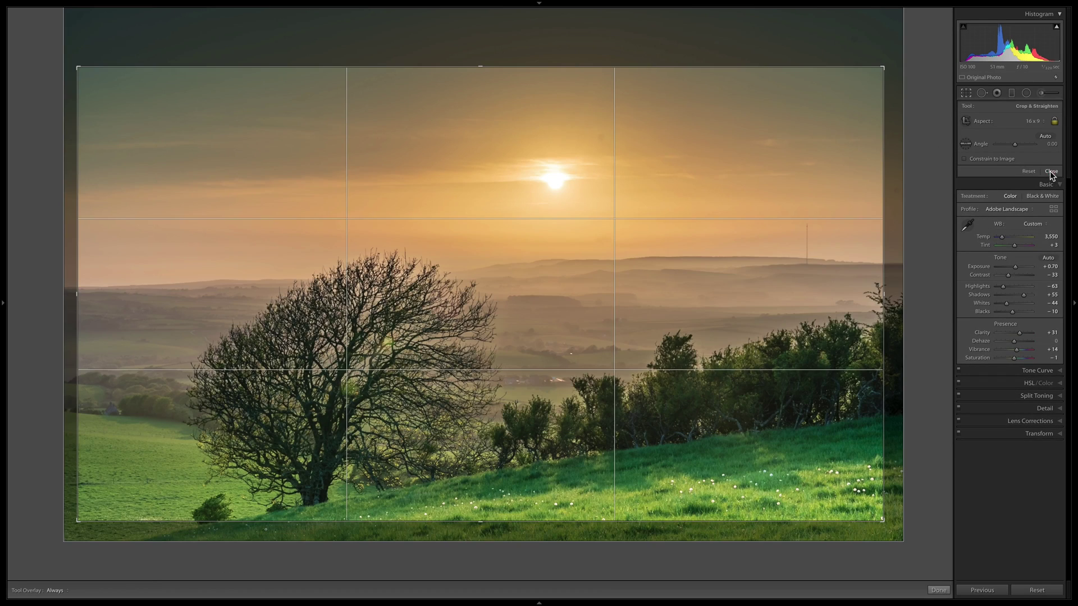
{"action": "left_click", "coordinate": [1049, 172]}
{"action": "key", "text": "q"}
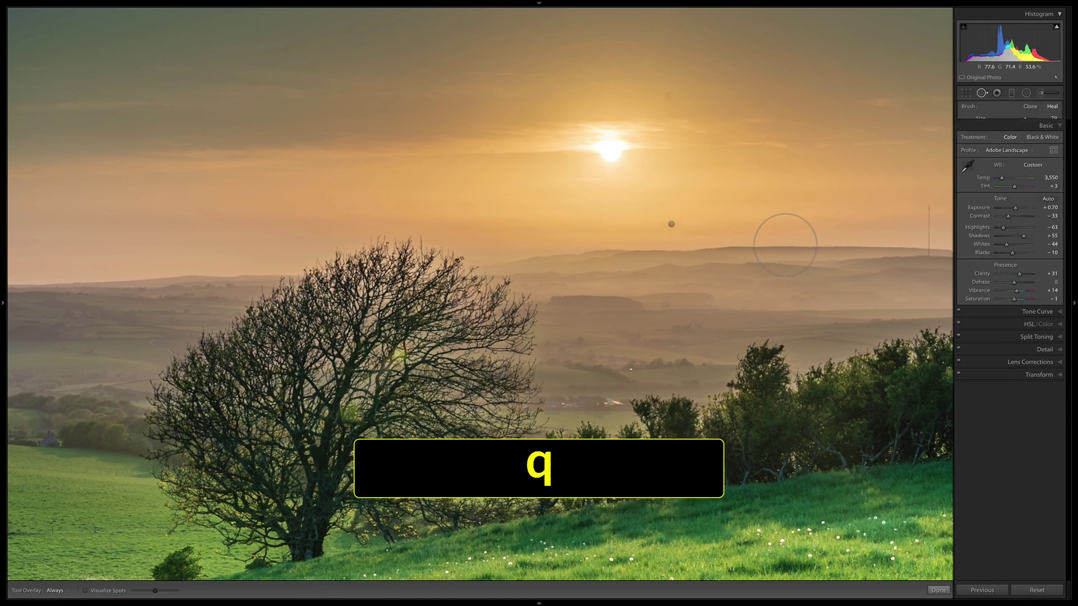
{"action": "key", "text": "m"}
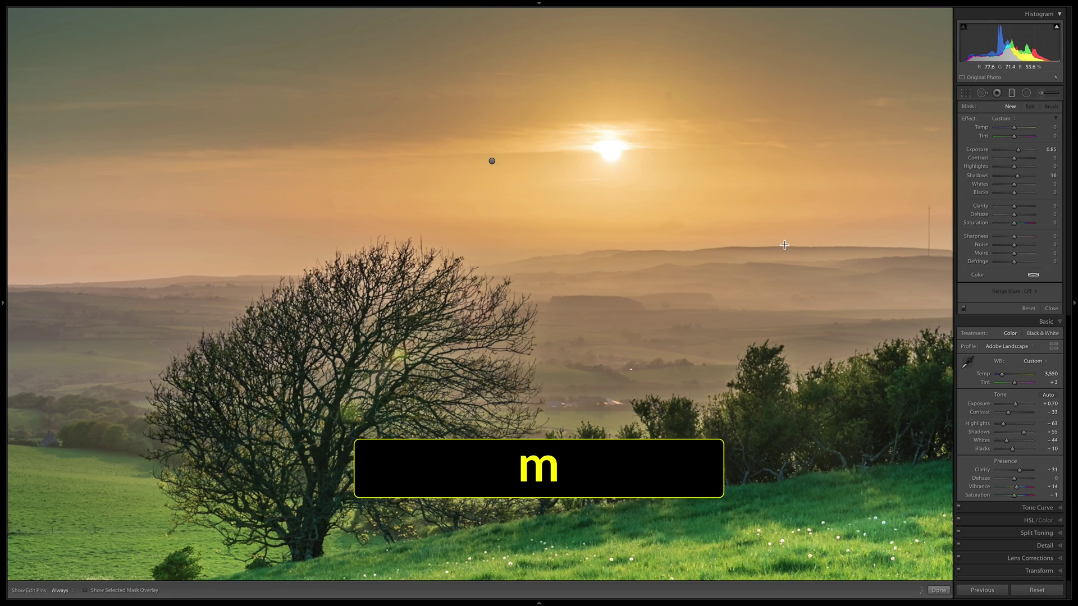
{"action": "key", "text": "shift+m"}
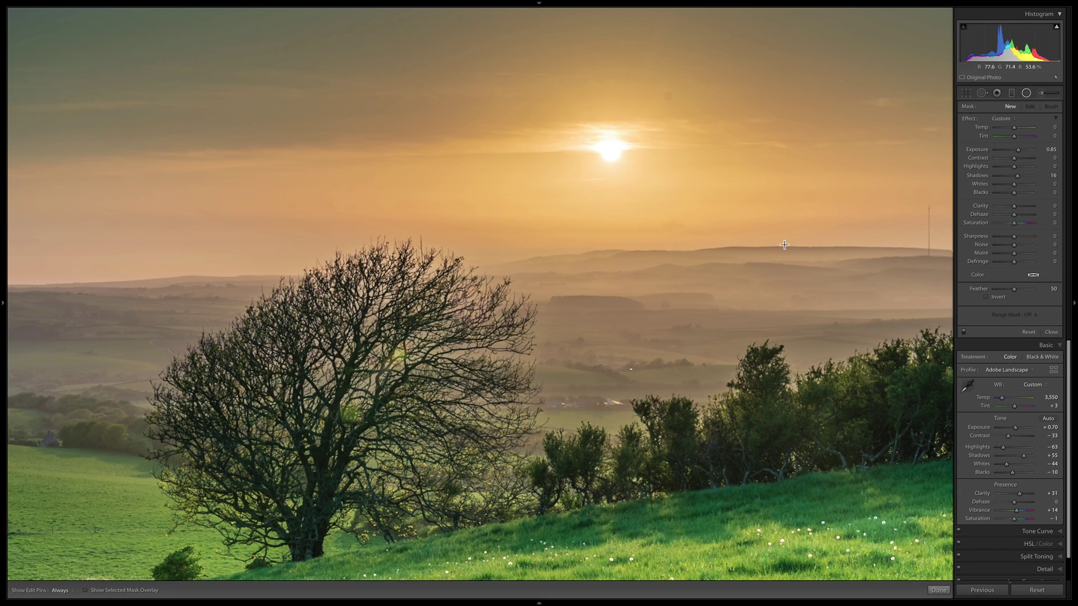
{"action": "key", "text": "k"}
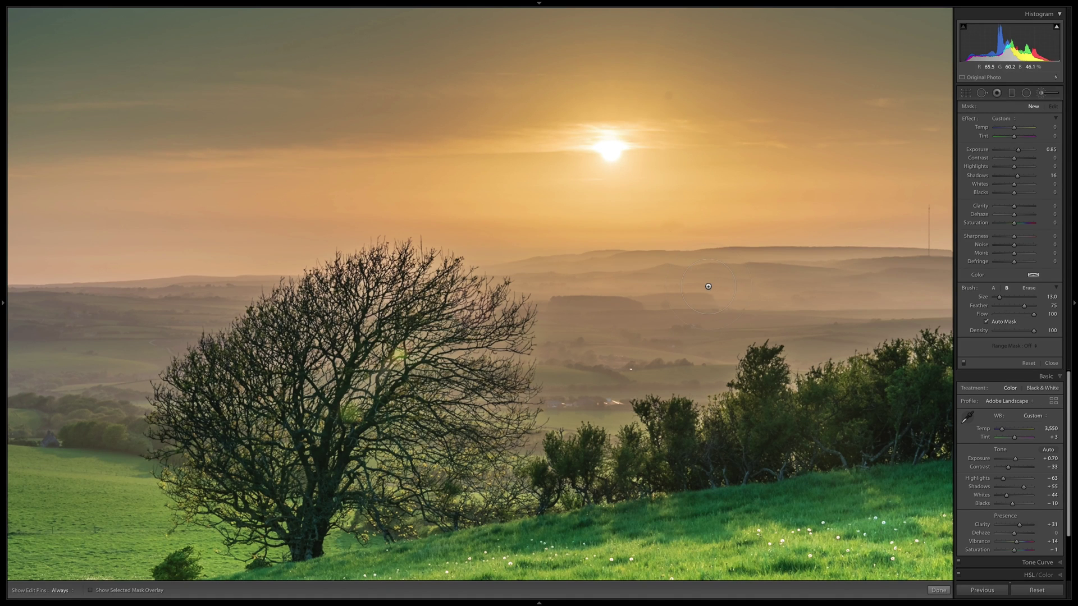
Step: Show the left panels and zoom into the tree at 2:1 from the Navigator
{"action": "key", "text": "F7"}
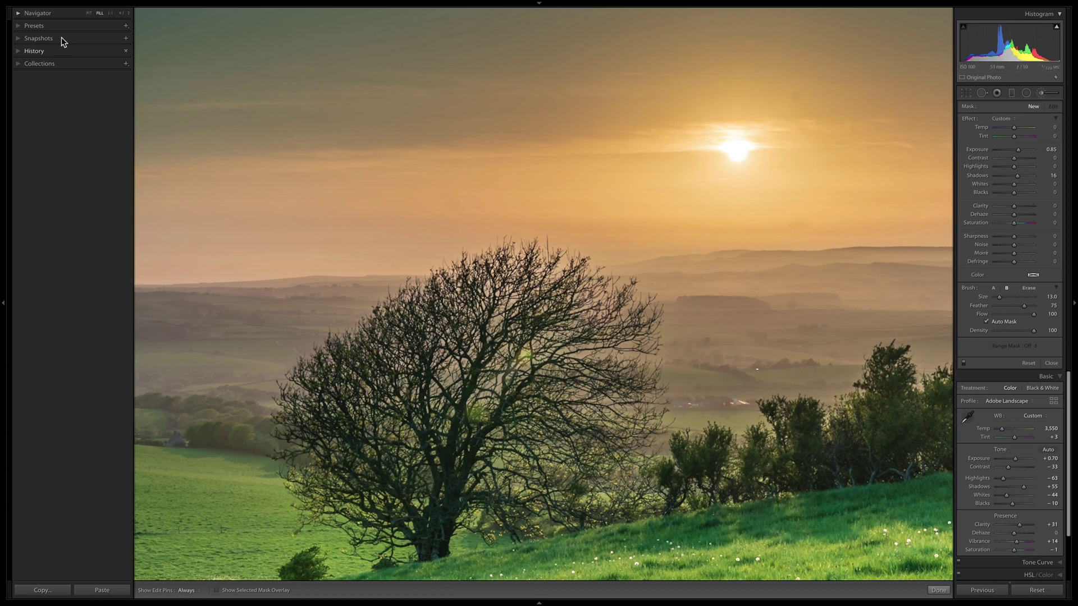
{"action": "left_click", "coordinate": [129, 15]}
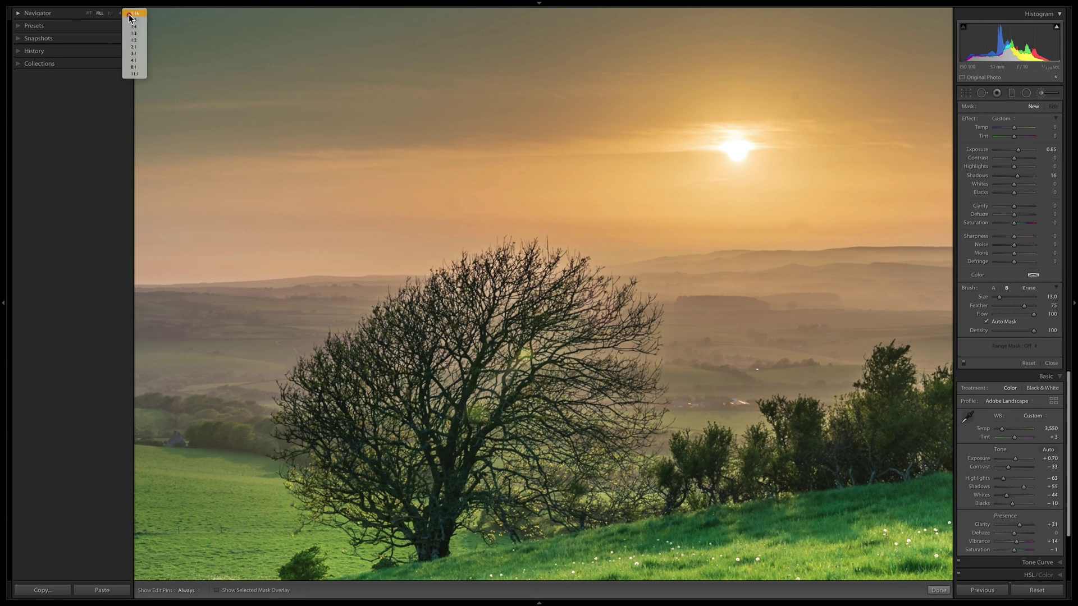
{"action": "left_click", "coordinate": [131, 48]}
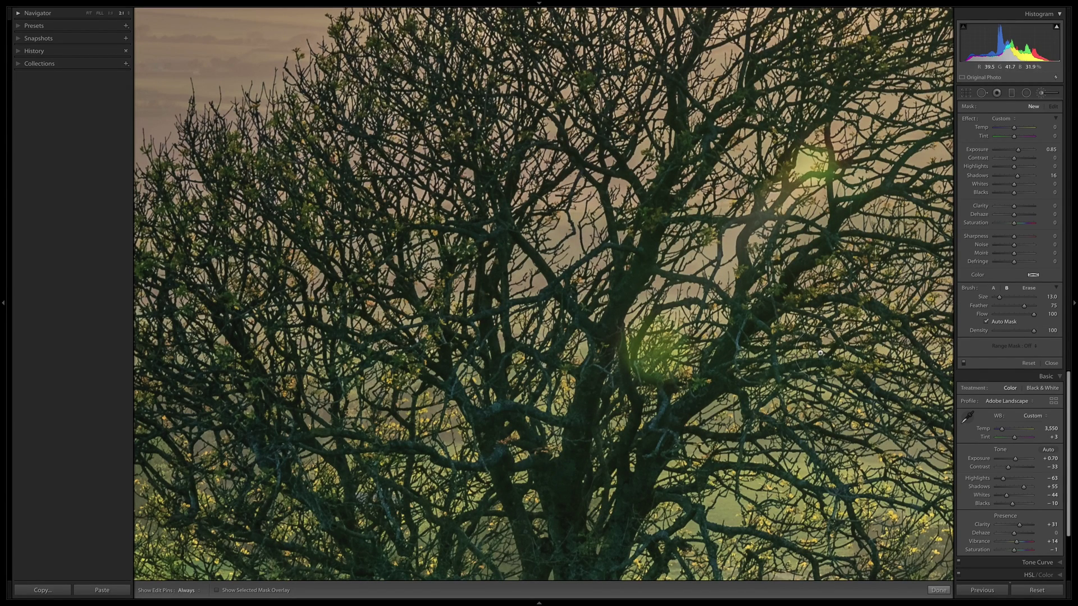
{"action": "key", "text": "space"}
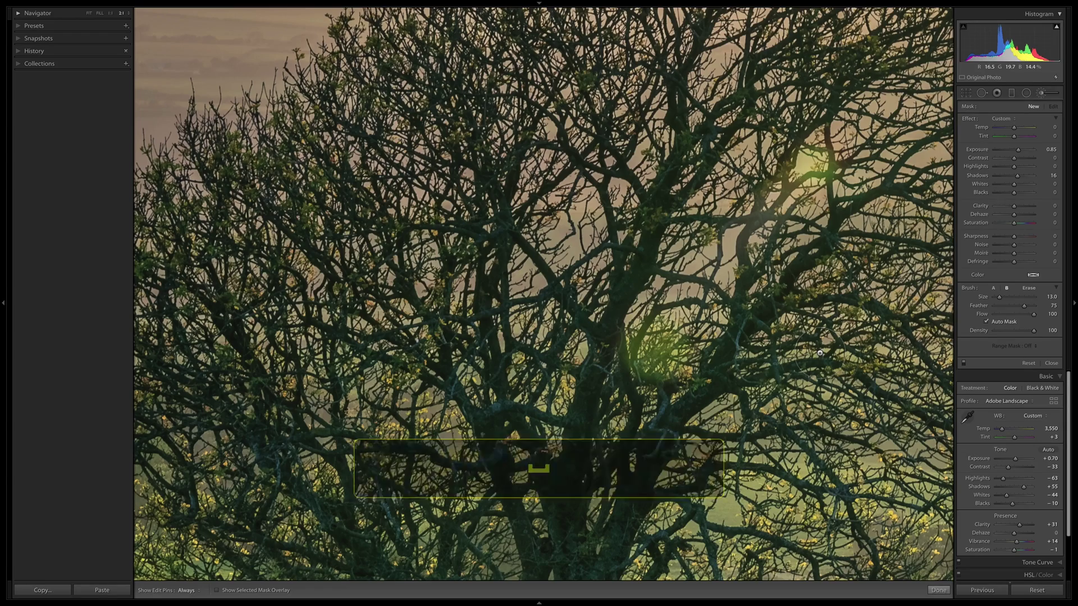
{"action": "key", "text": "z"}
{"action": "key", "text": "z"}
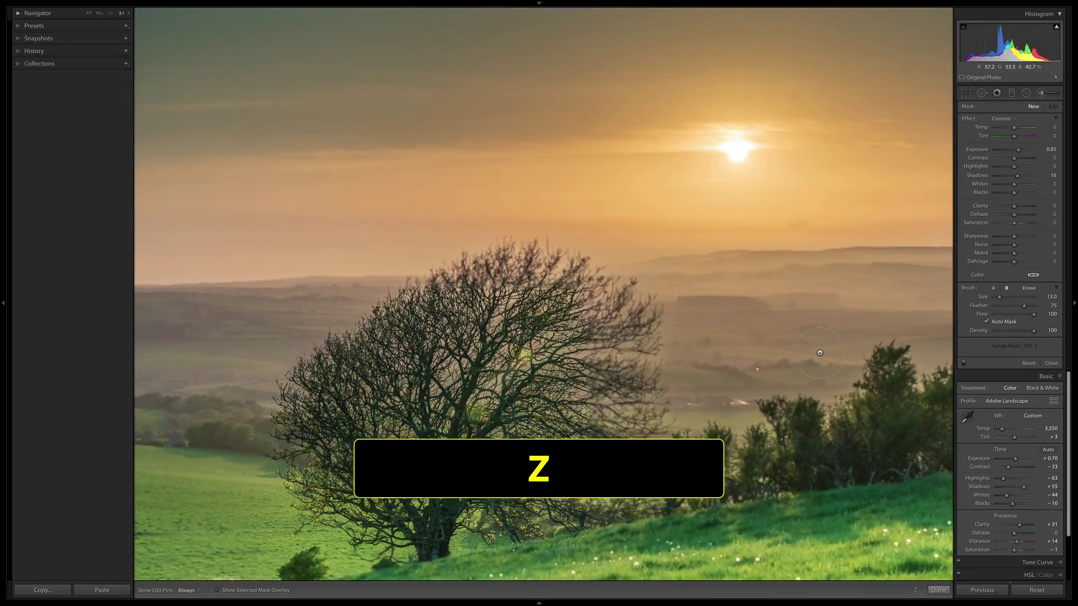
{"action": "key", "text": "z"}
{"action": "key", "text": "z"}
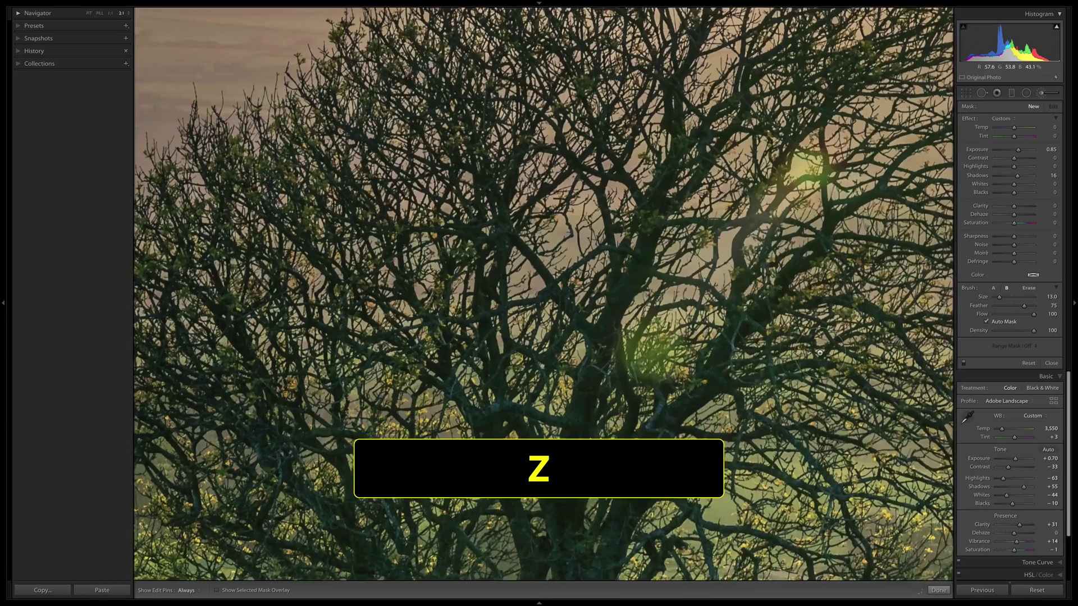
{"action": "key", "text": "z"}
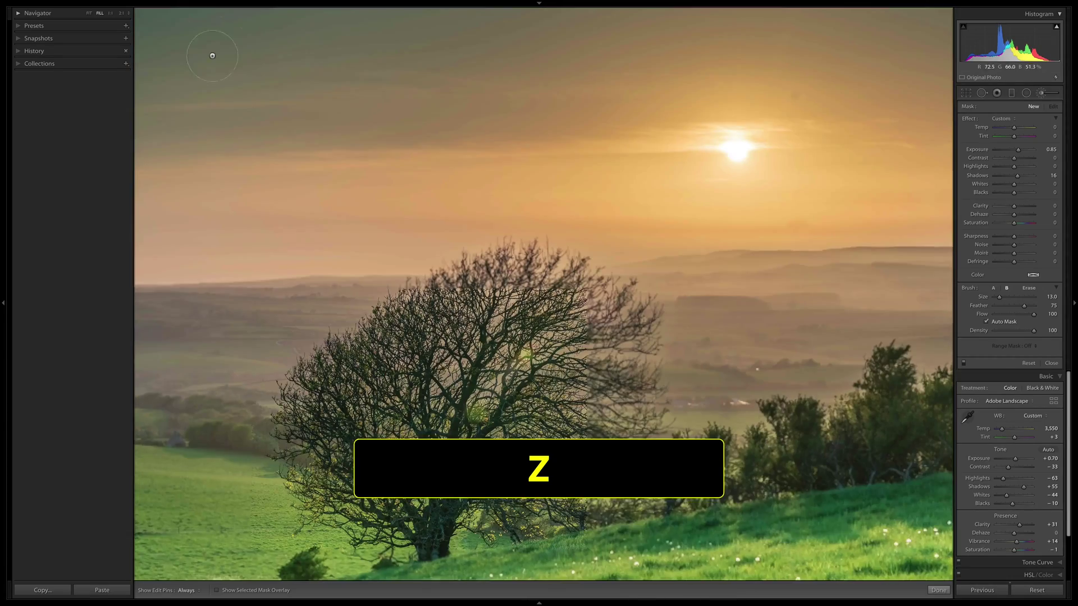
Step: Compare Fit, 1:1 and 2:1 views of the tree using Z and the Navigator
{"action": "left_click", "coordinate": [88, 13]}
{"action": "key", "text": "z"}
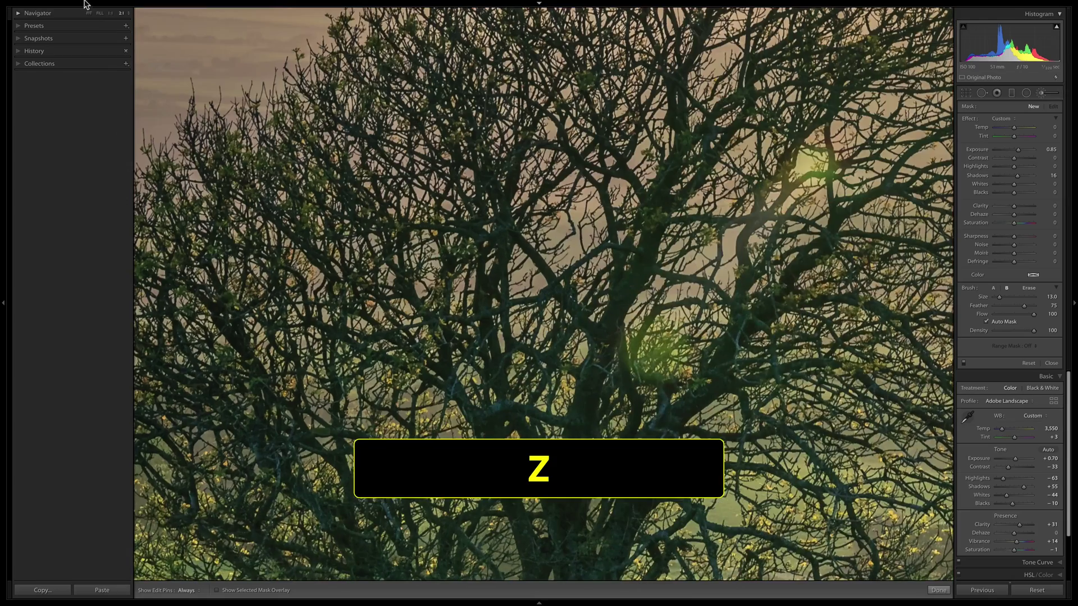
{"action": "left_click", "coordinate": [109, 13]}
{"action": "key", "text": "z"}
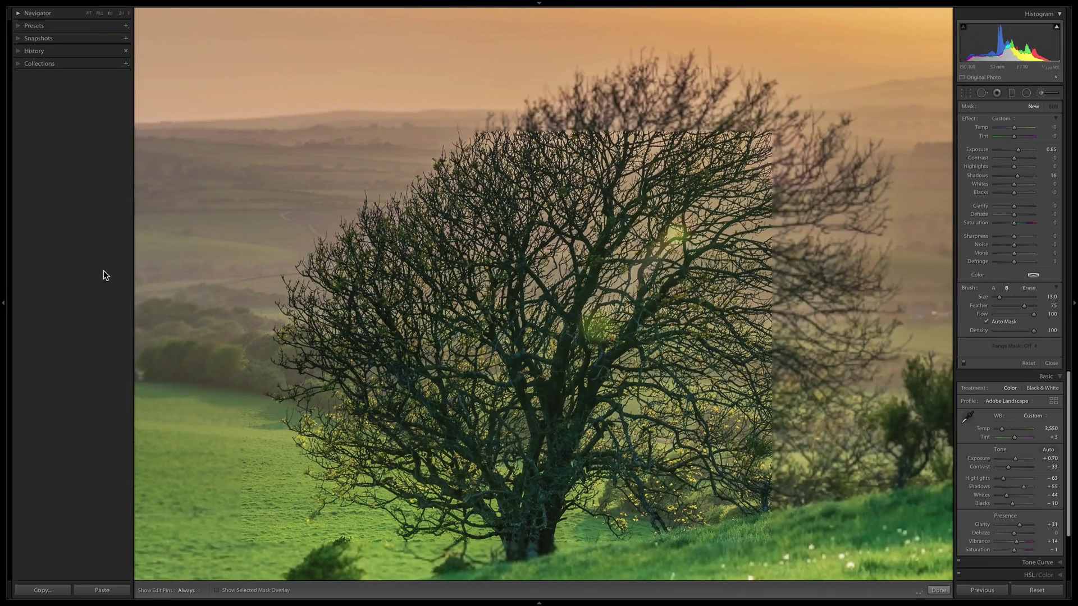
{"action": "key", "text": "z"}
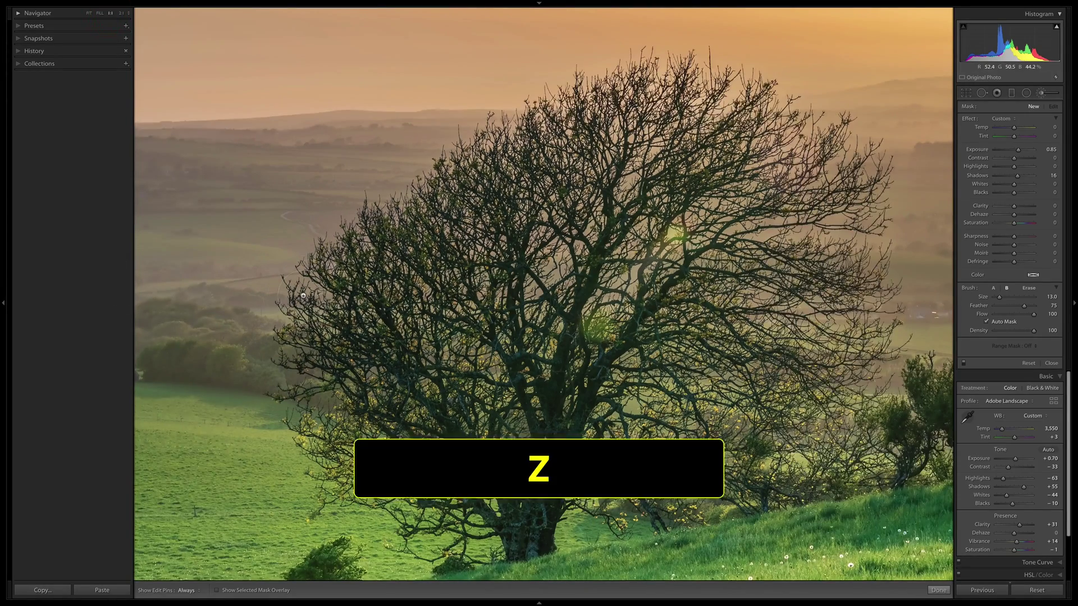
{"action": "key", "text": "z"}
{"action": "key", "text": "z"}
{"action": "key", "text": "z"}
{"action": "key", "text": "z"}
{"action": "key", "text": "z"}
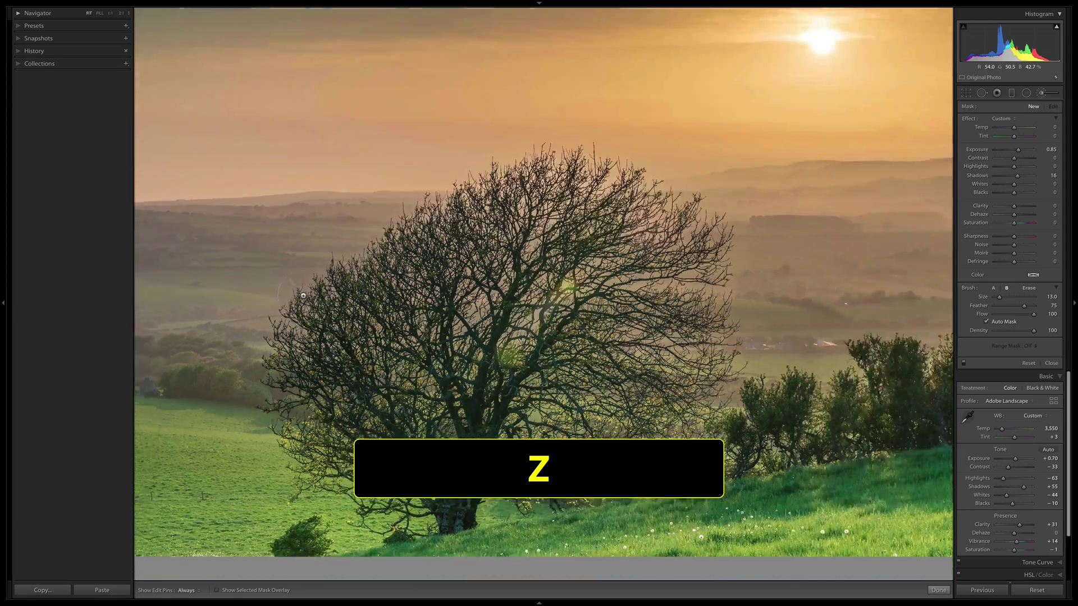
{"action": "key", "text": "z"}
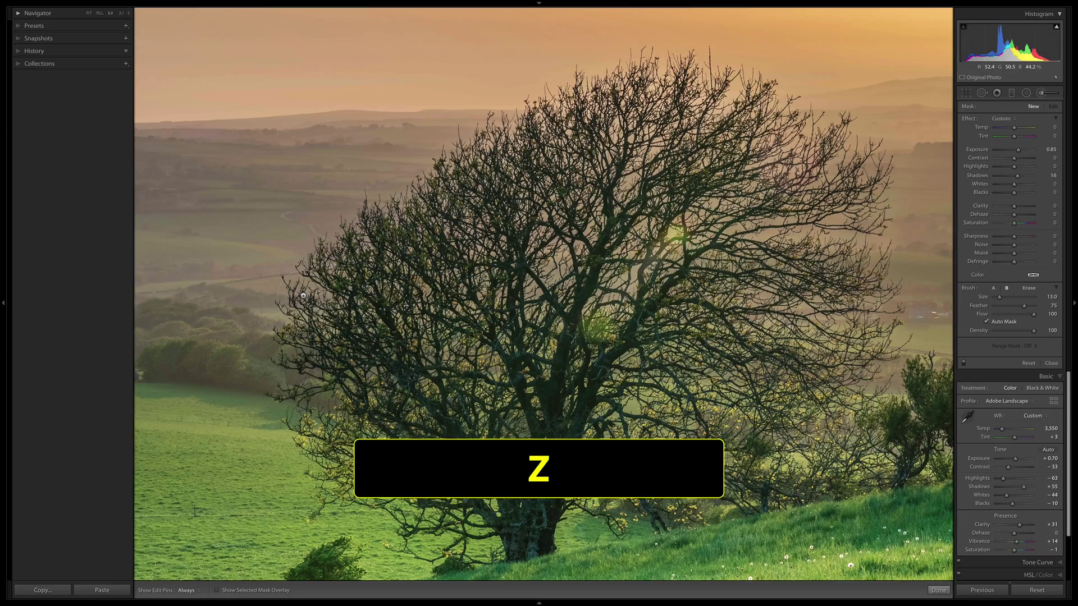
{"action": "left_click", "coordinate": [122, 13]}
{"action": "key", "text": "z"}
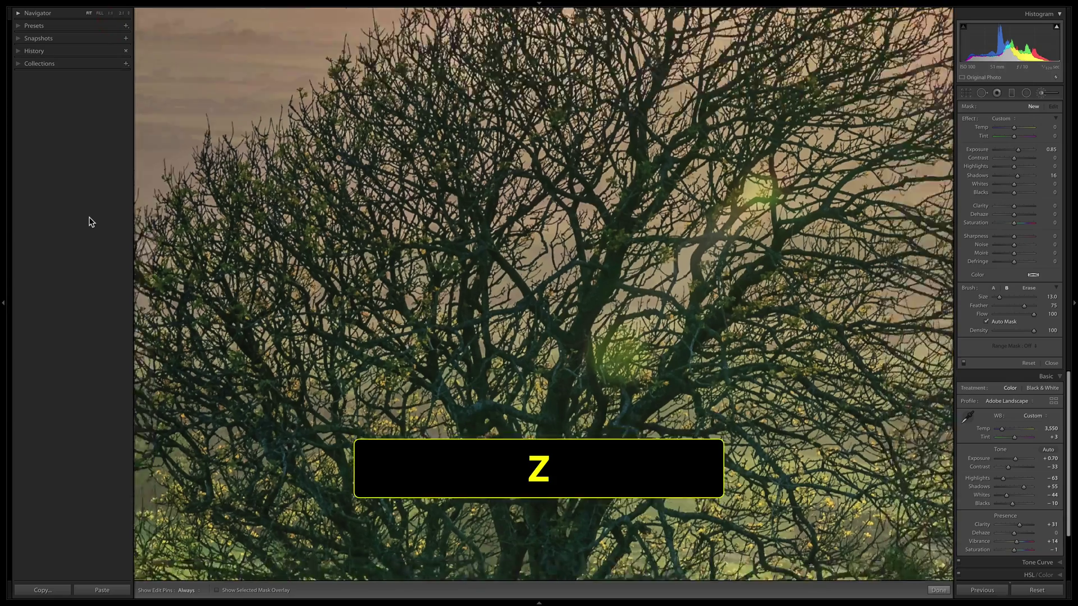
{"action": "key", "text": "z"}
{"action": "key", "text": "z"}
{"action": "key", "text": "z"}
{"action": "key", "text": "z"}
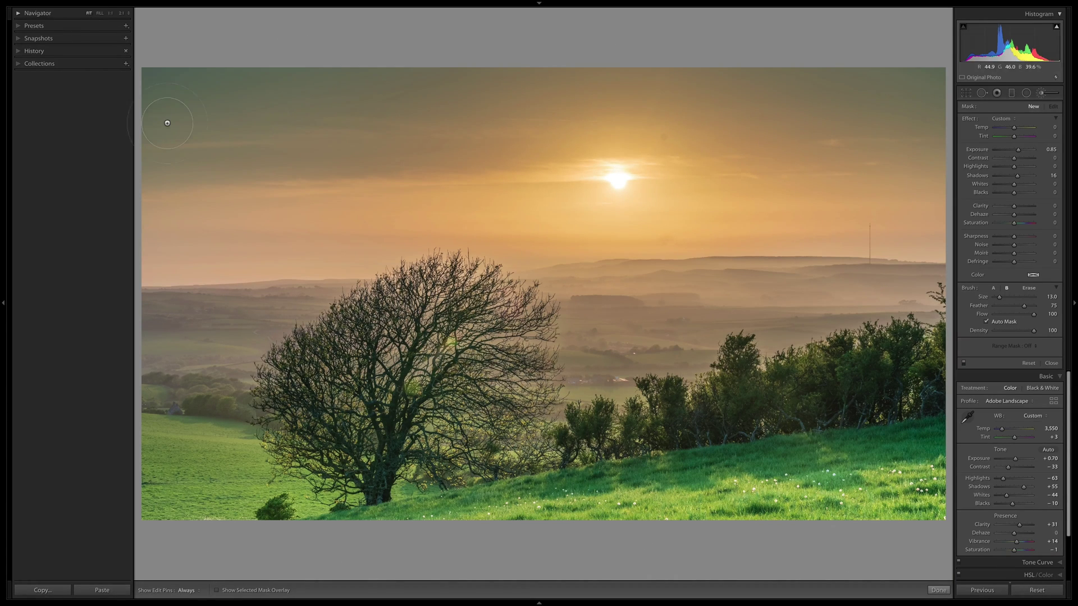
{"action": "key", "text": "k"}
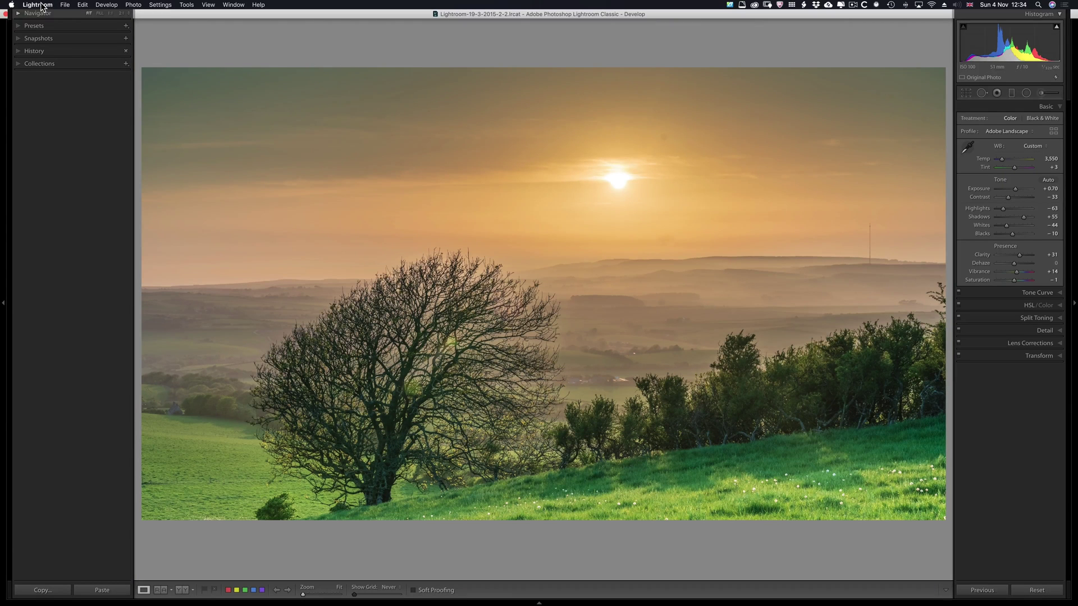
{"action": "left_click", "coordinate": [43, 5]}
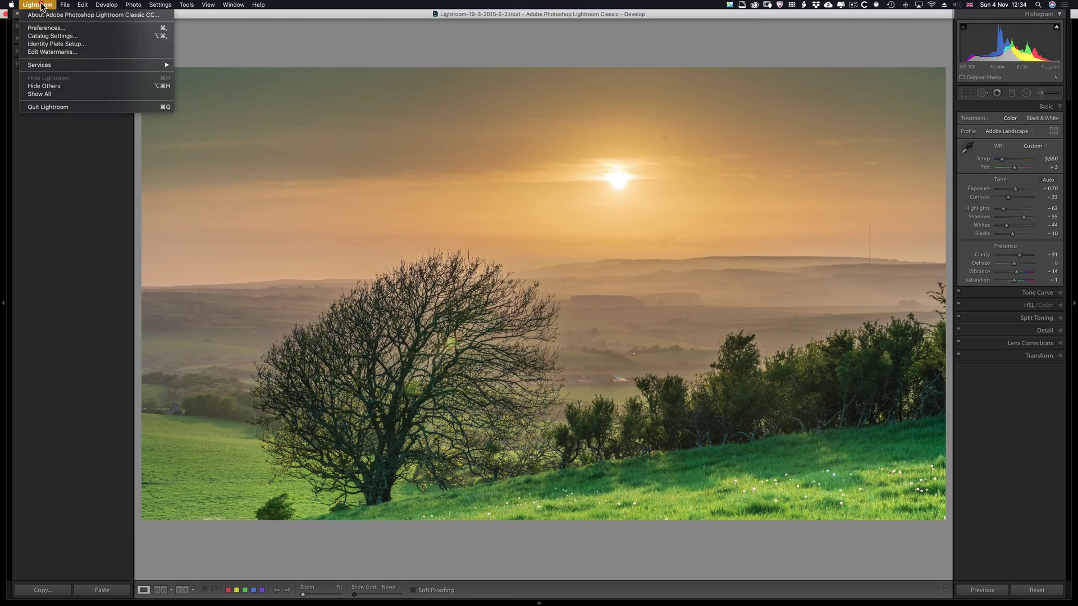
{"action": "left_click", "coordinate": [55, 29]}
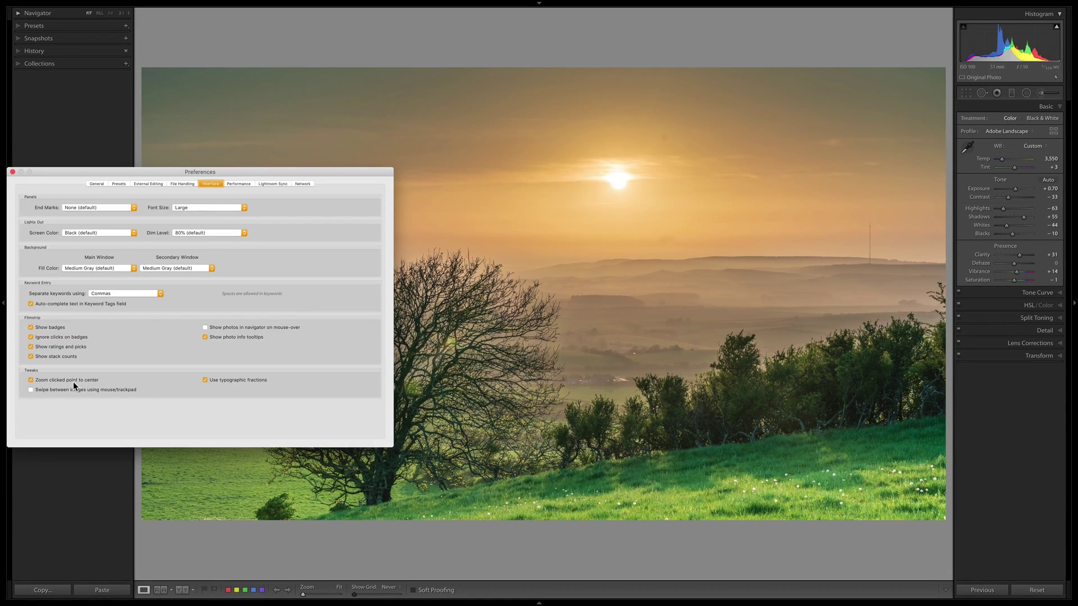
{"action": "left_click", "coordinate": [12, 172]}
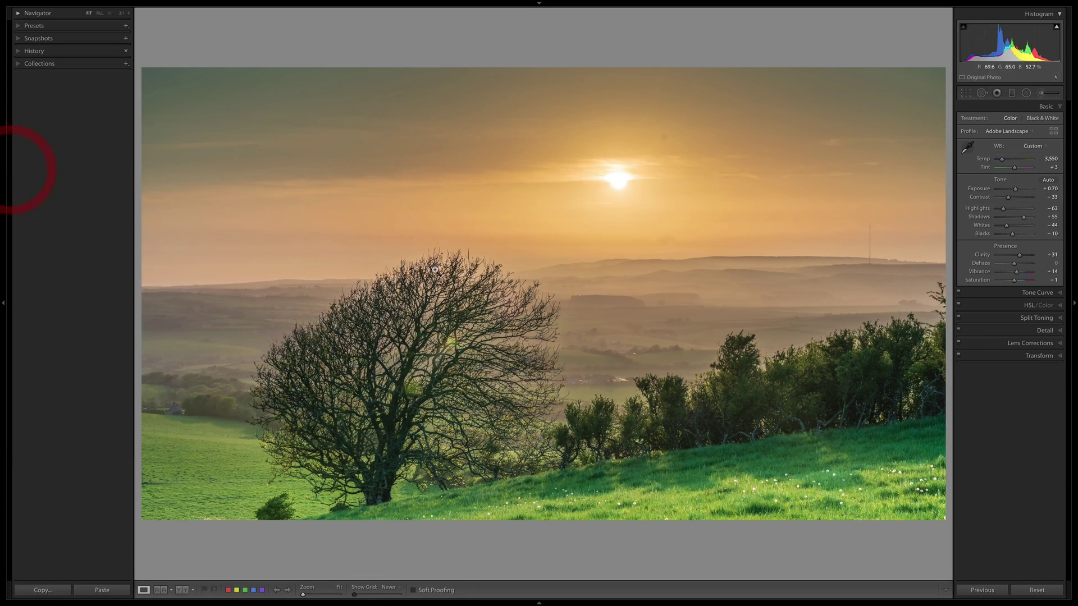
{"action": "left_click", "coordinate": [661, 261]}
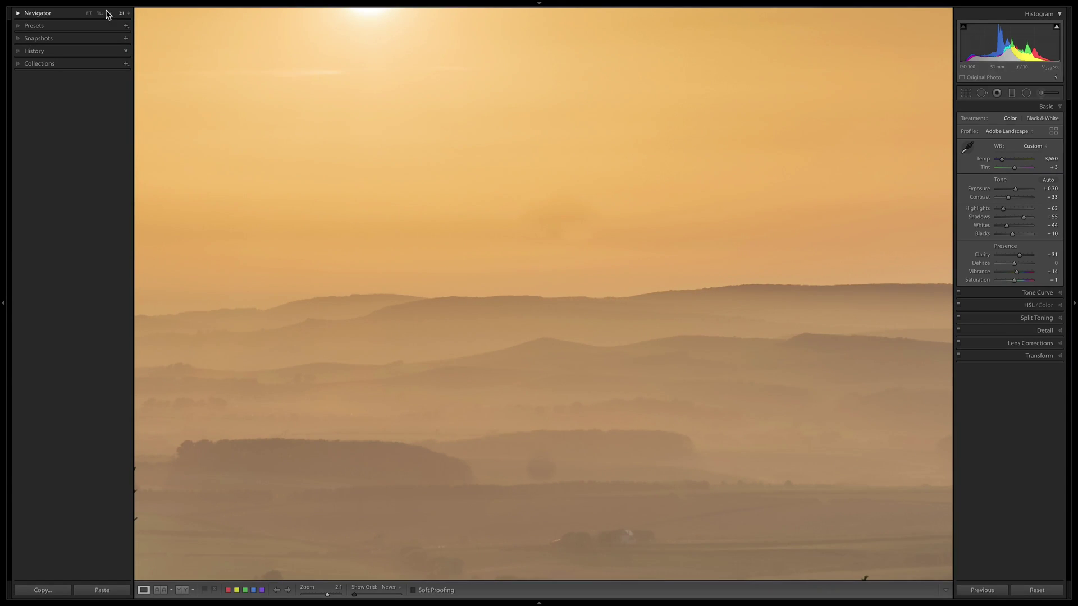
{"action": "key", "text": "space"}
{"action": "key", "text": "space"}
{"action": "key", "text": "space"}
{"action": "key", "text": "z"}
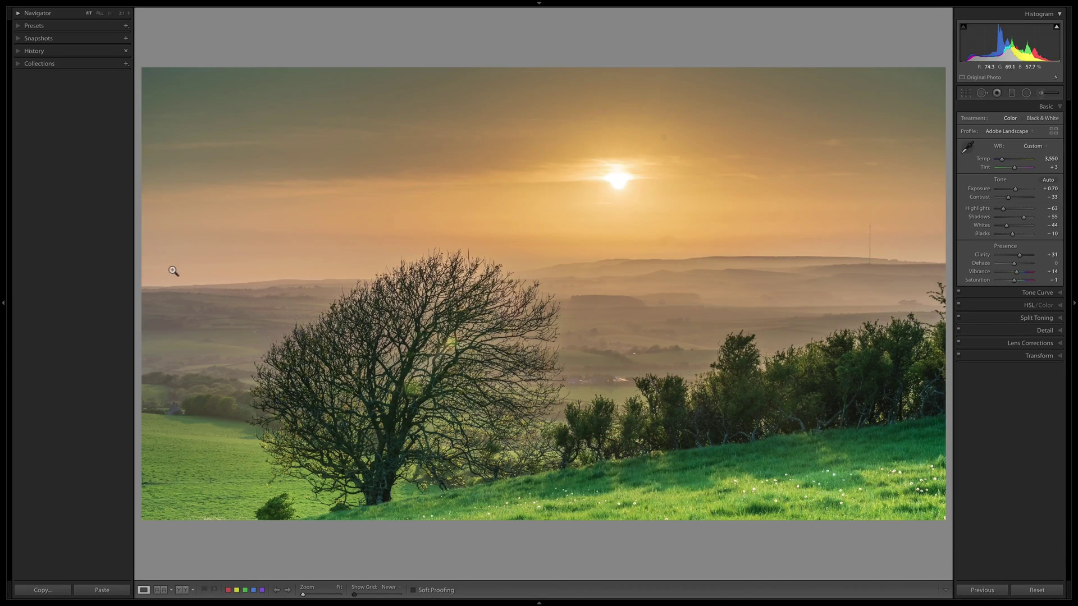
{"action": "left_click", "coordinate": [168, 289]}
{"action": "left_click_drag", "start_coordinate": [588, 310], "coordinate": [359, 294]}
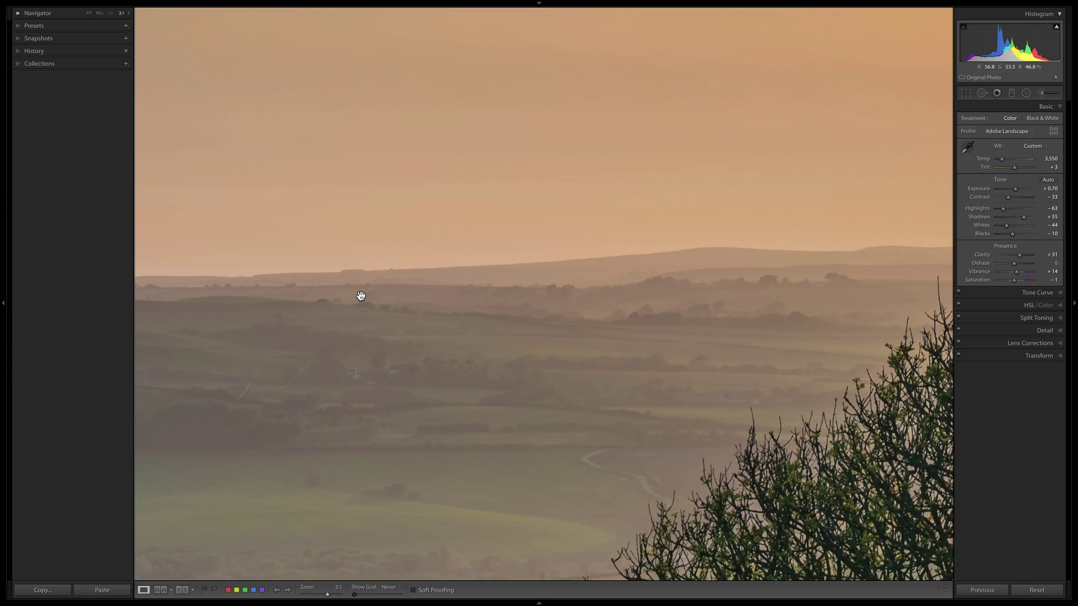
{"action": "key", "text": "super"}
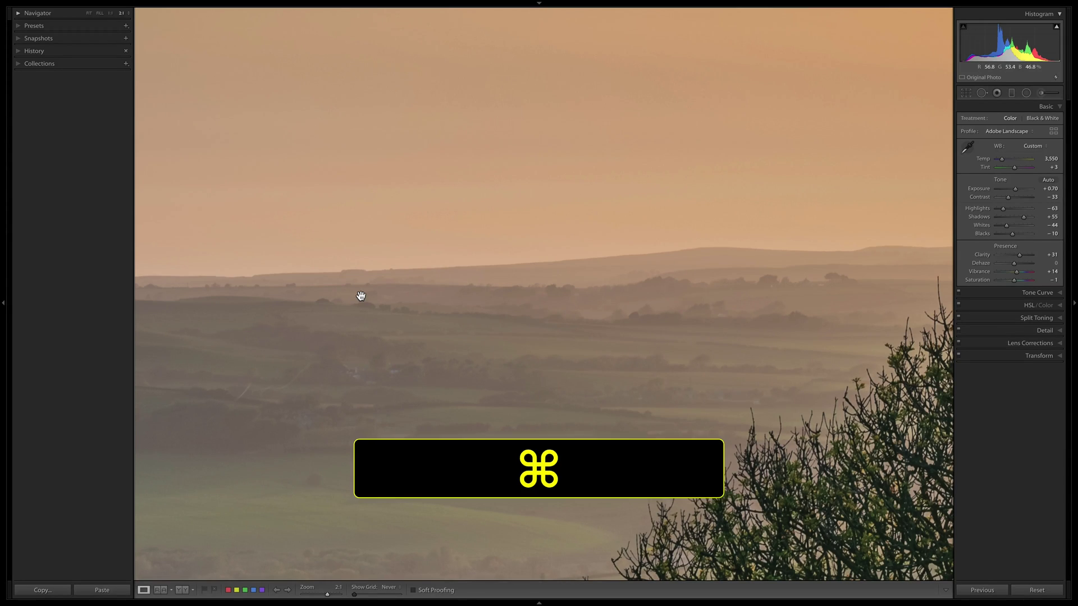
{"action": "key", "text": "super+minus"}
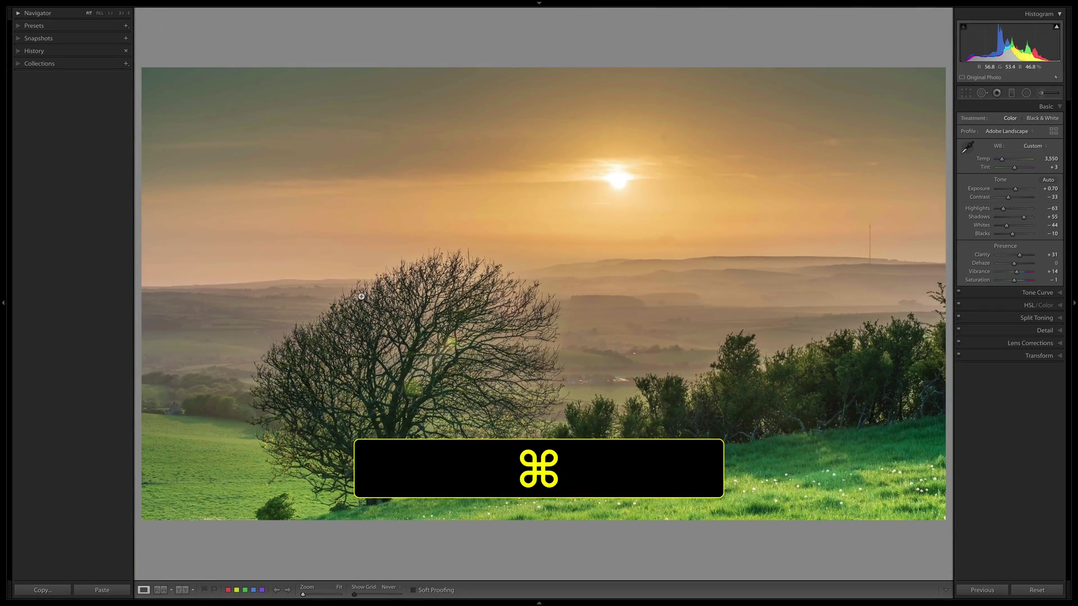
{"action": "key", "text": "super+equal"}
{"action": "key", "text": "super+equal"}
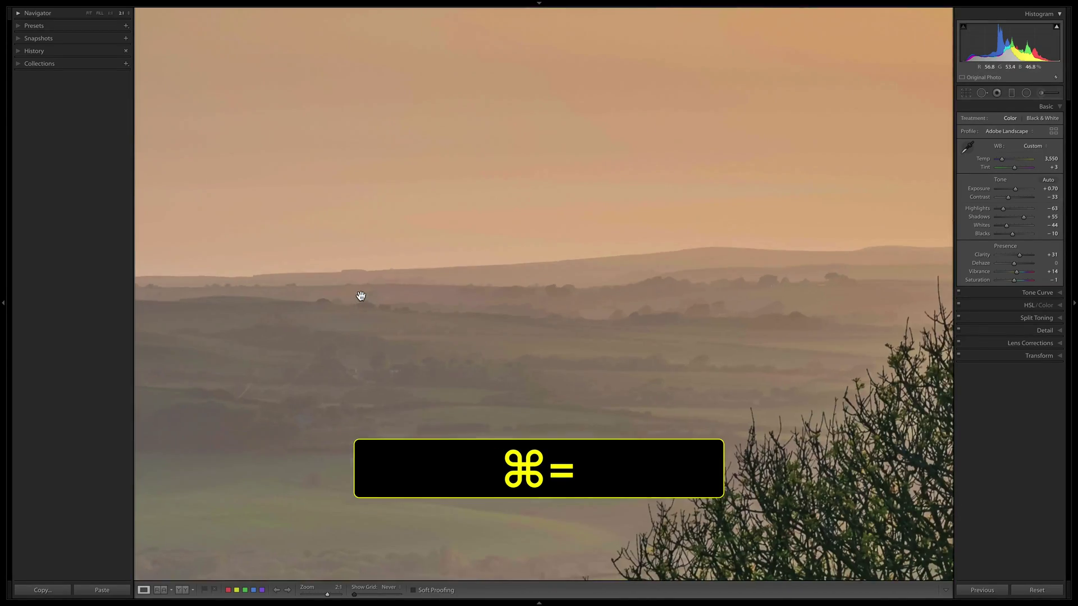
{"action": "key", "text": "super+minus"}
{"action": "key", "text": "super+minus"}
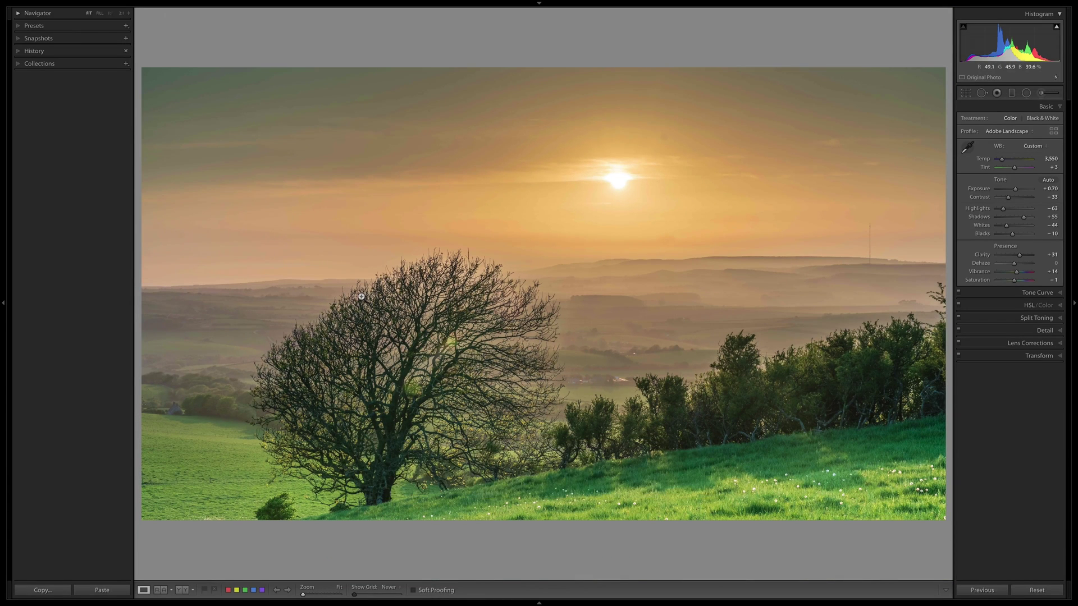
{"action": "key", "text": "super+comma"}
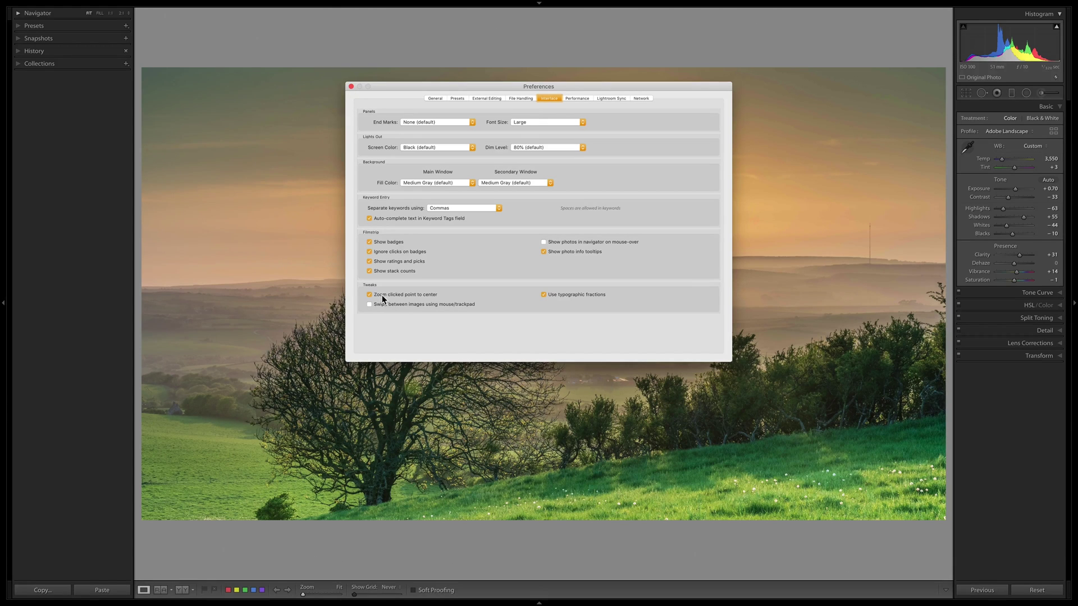
{"action": "left_click", "coordinate": [350, 86]}
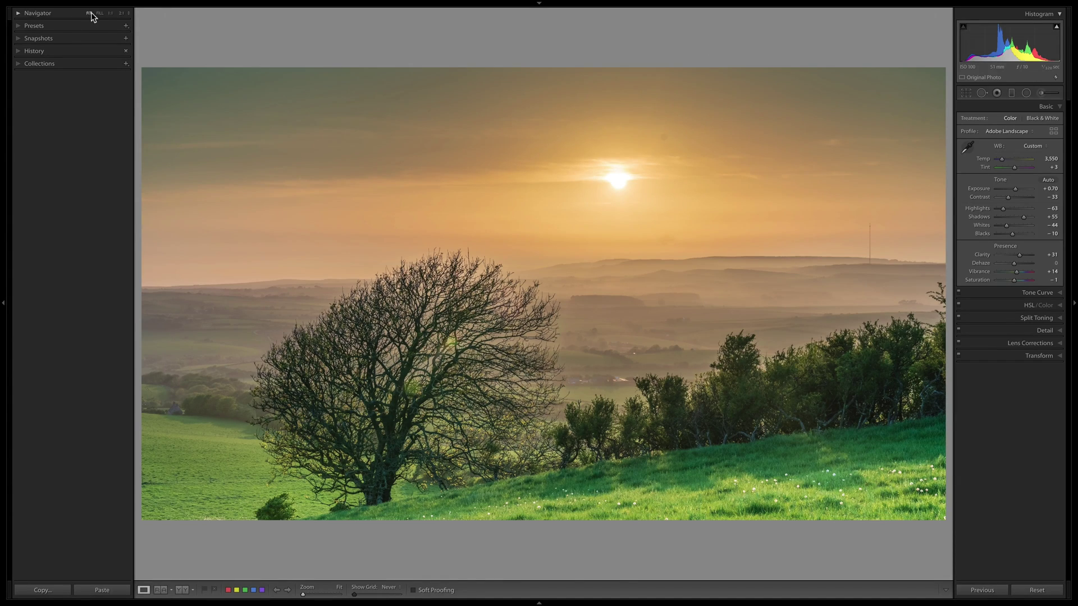
Step: Toggle between Fit and 1:1, then settle at the Fill zoom with Cmd+= and Cmd+-
{"action": "key", "text": "space"}
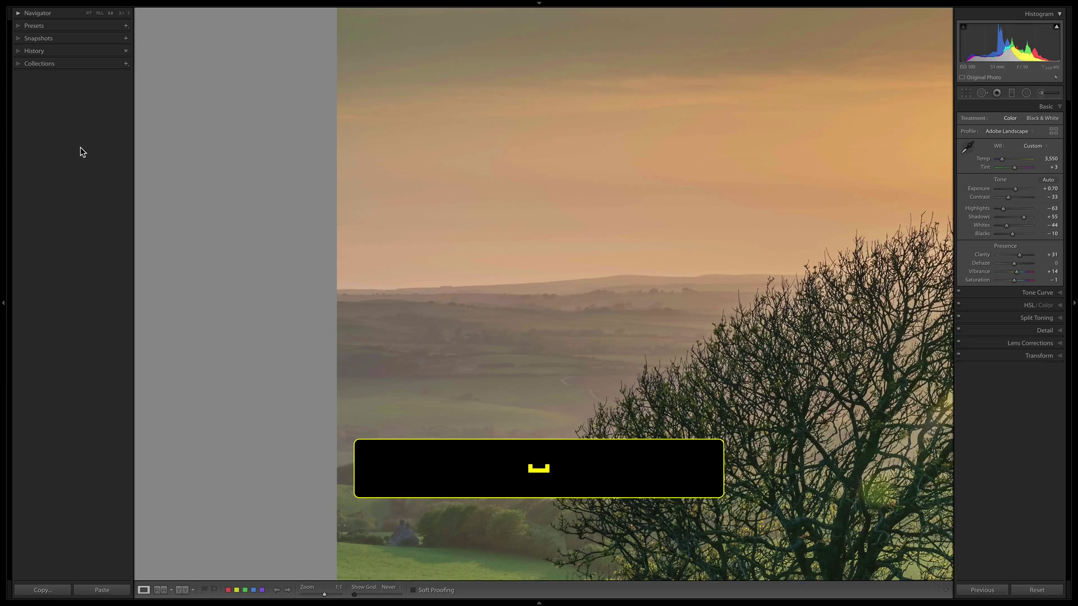
{"action": "key", "text": "space"}
{"action": "key", "text": "space"}
{"action": "key", "text": "space"}
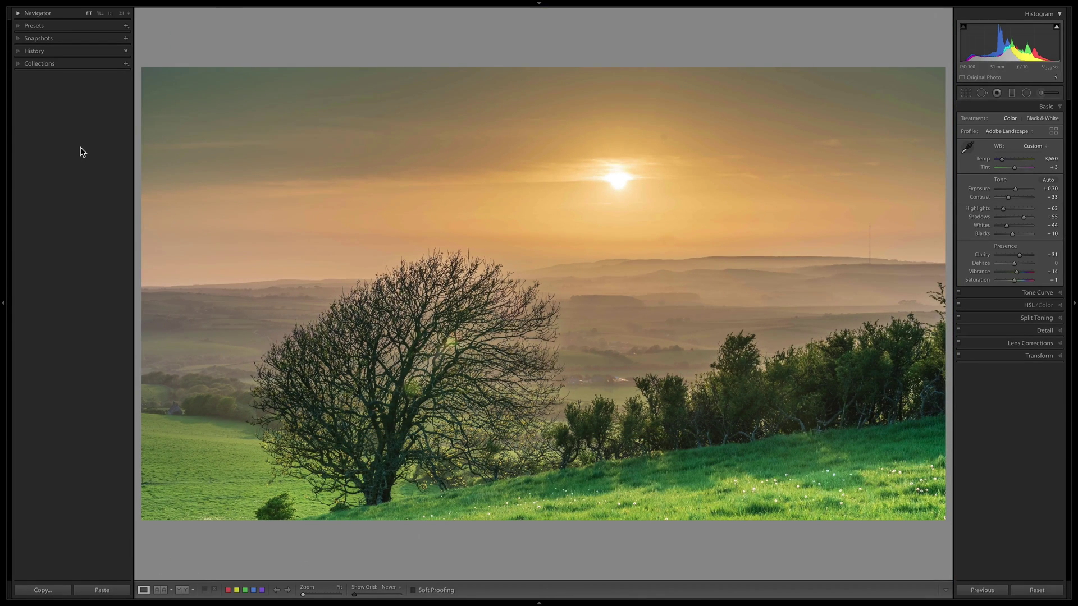
{"action": "key", "text": "z"}
{"action": "key", "text": "z"}
{"action": "key", "text": "z"}
{"action": "key", "text": "z"}
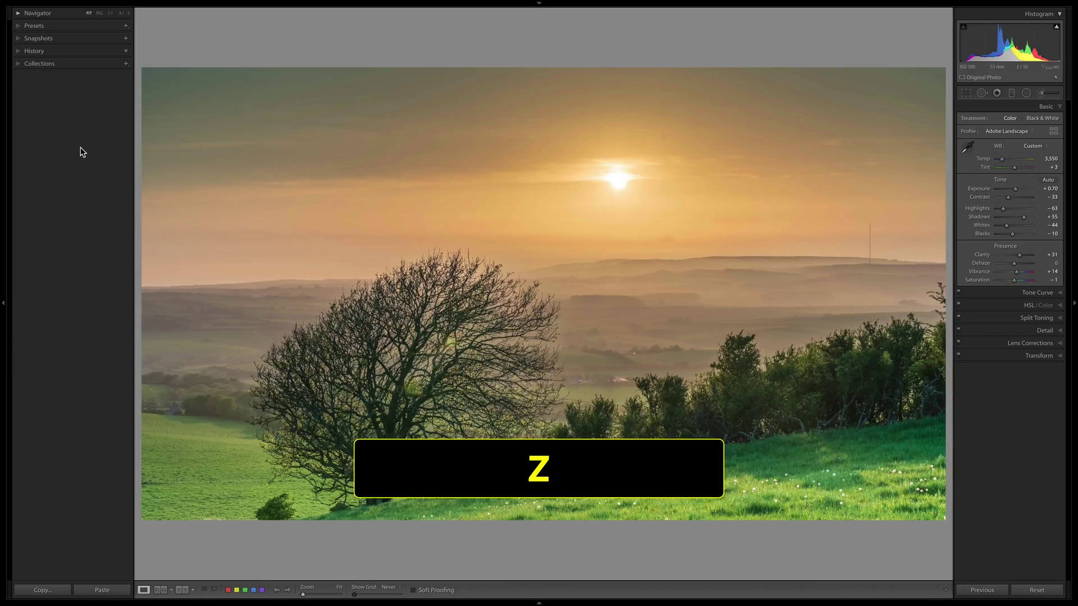
{"action": "left_click", "coordinate": [310, 263]}
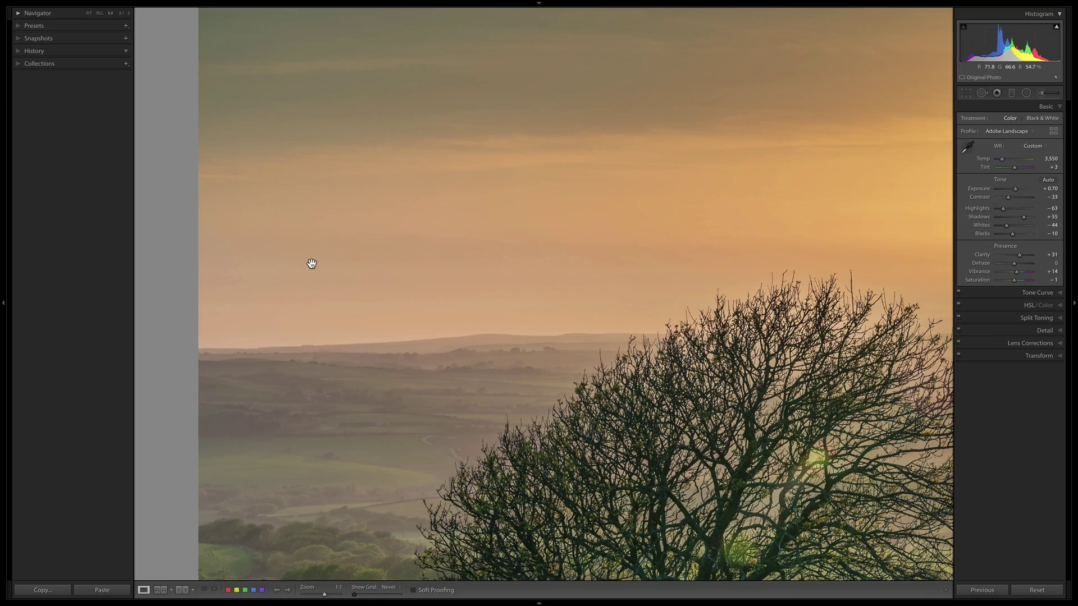
{"action": "key", "text": "super"}
{"action": "key", "text": "super+equal"}
{"action": "key", "text": "super+minus"}
{"action": "key", "text": "super+minus"}
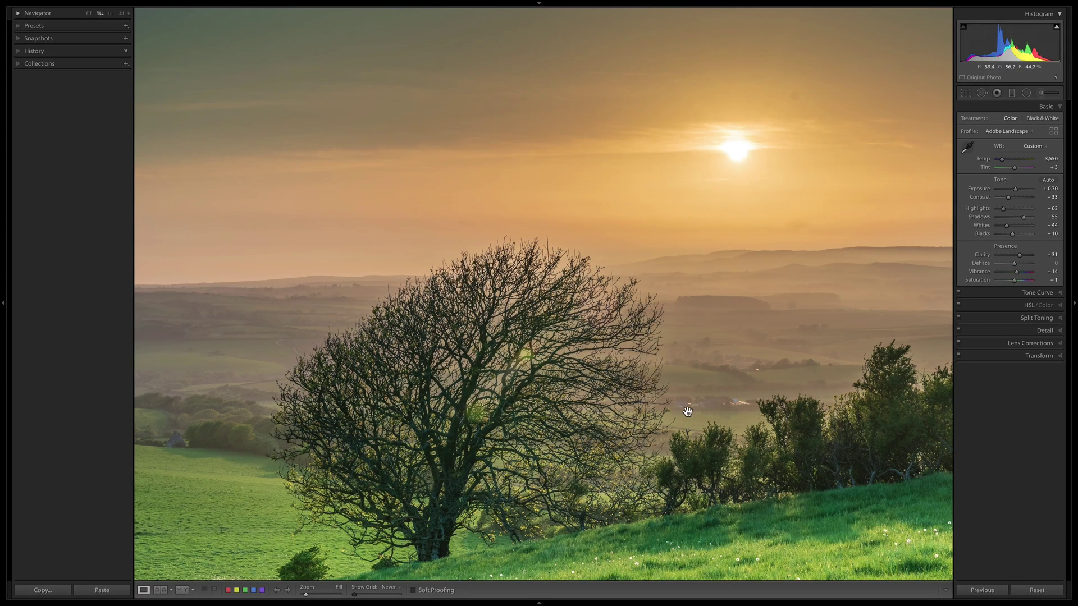
{"action": "left_click", "coordinate": [1028, 331]}
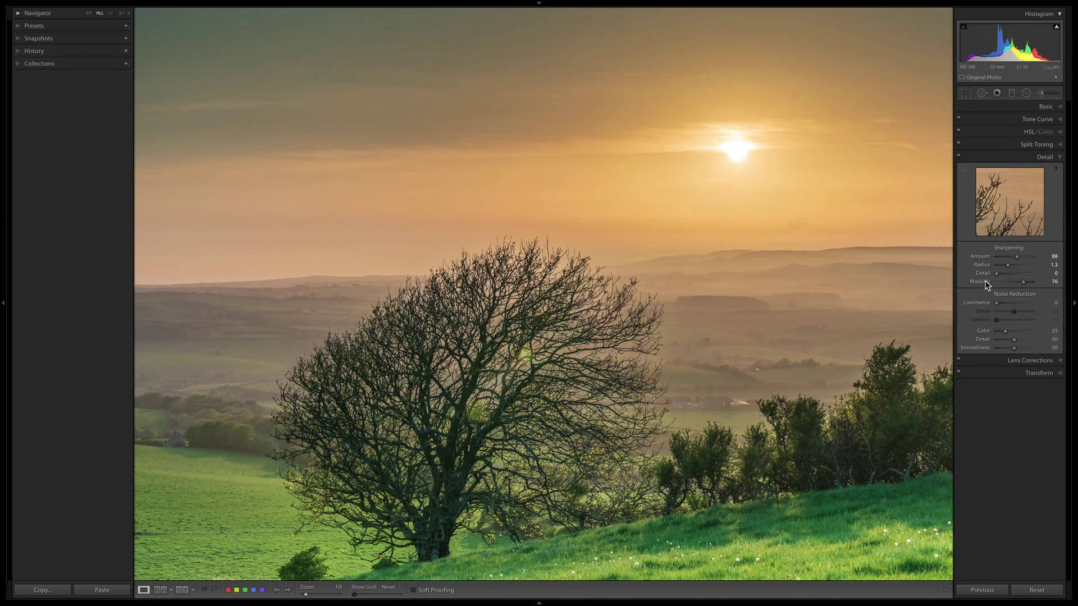
Step: Lower sharpening Masking to 47 while previewing the edge mask
{"action": "key", "text": "alt"}
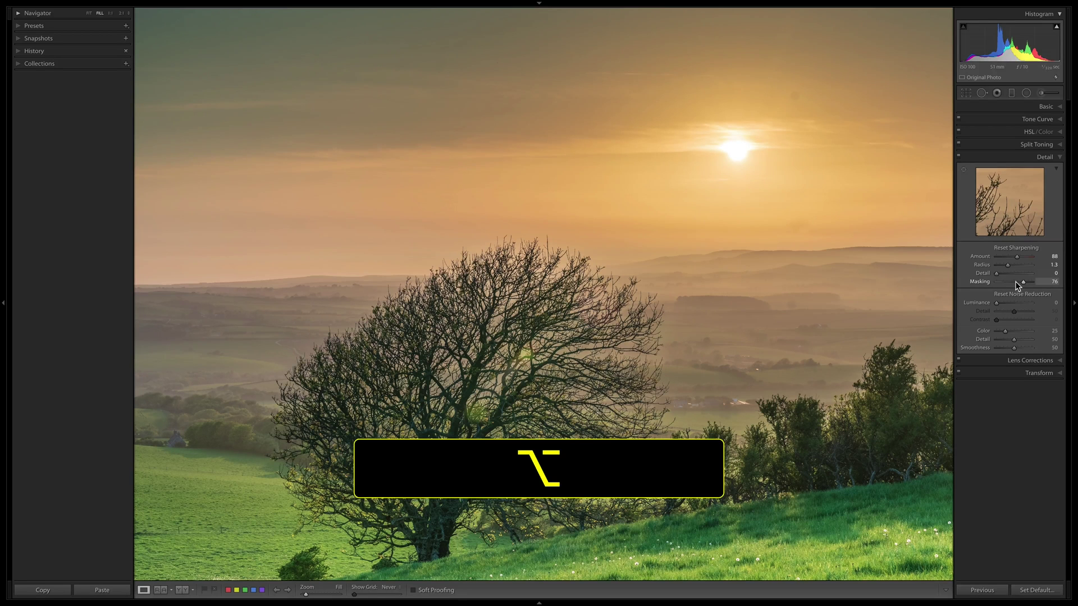
{"action": "left_click_drag", "start_coordinate": [1022, 281], "coordinate": [1012, 283]}
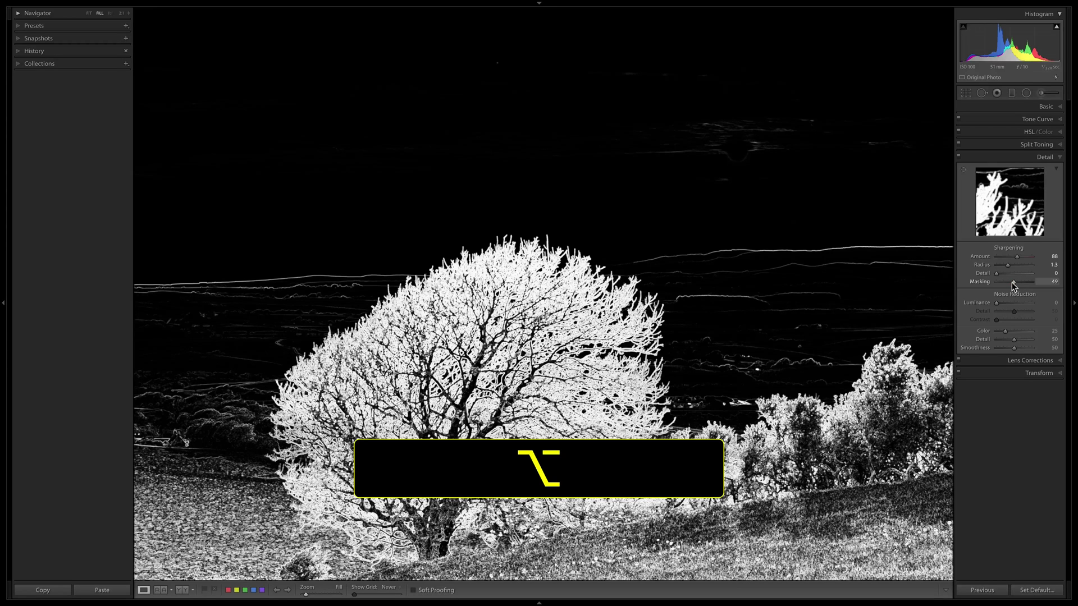
{"action": "left_click_drag", "start_coordinate": [1012, 281], "coordinate": [1010, 282]}
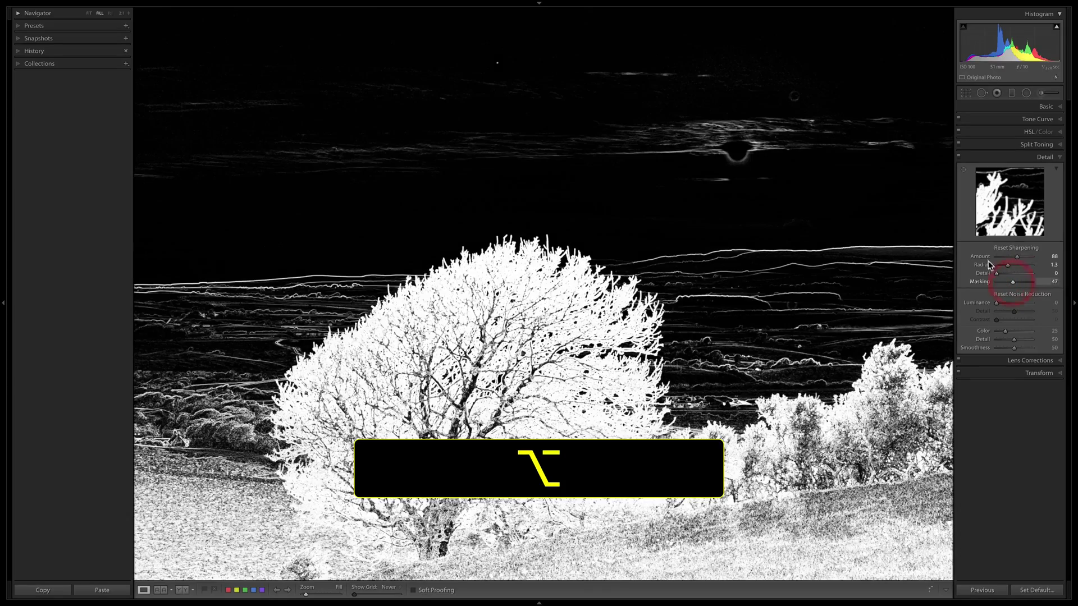
Step: Zoom to 1:1 and pan so the big tree sits left of centre
{"action": "left_click", "coordinate": [110, 13]}
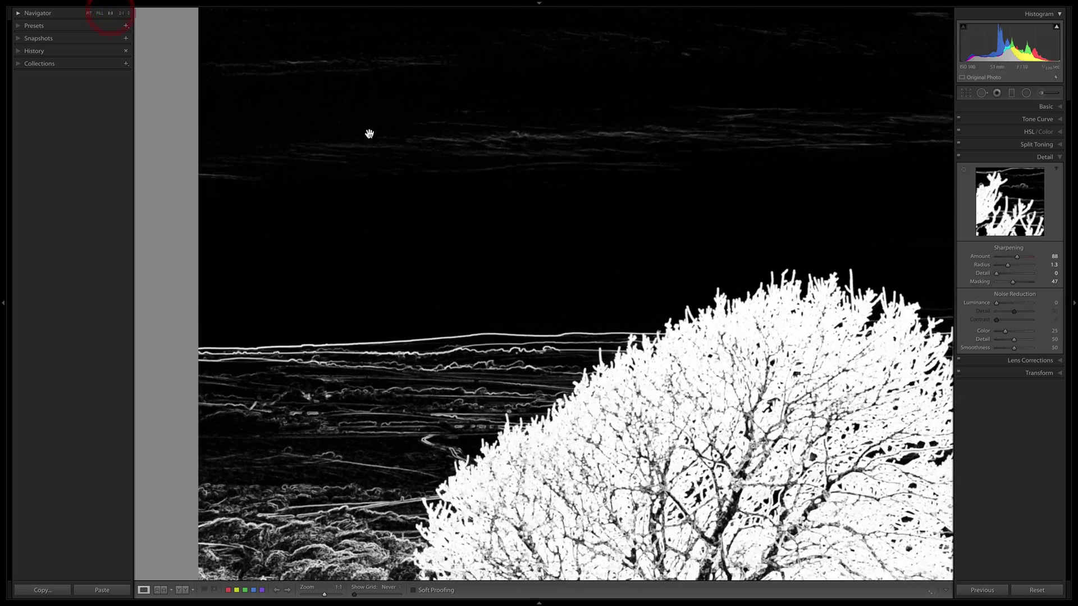
{"action": "key", "text": "space"}
{"action": "left_click", "coordinate": [790, 271]}
{"action": "left_click_drag", "start_coordinate": [787, 272], "coordinate": [372, 258]}
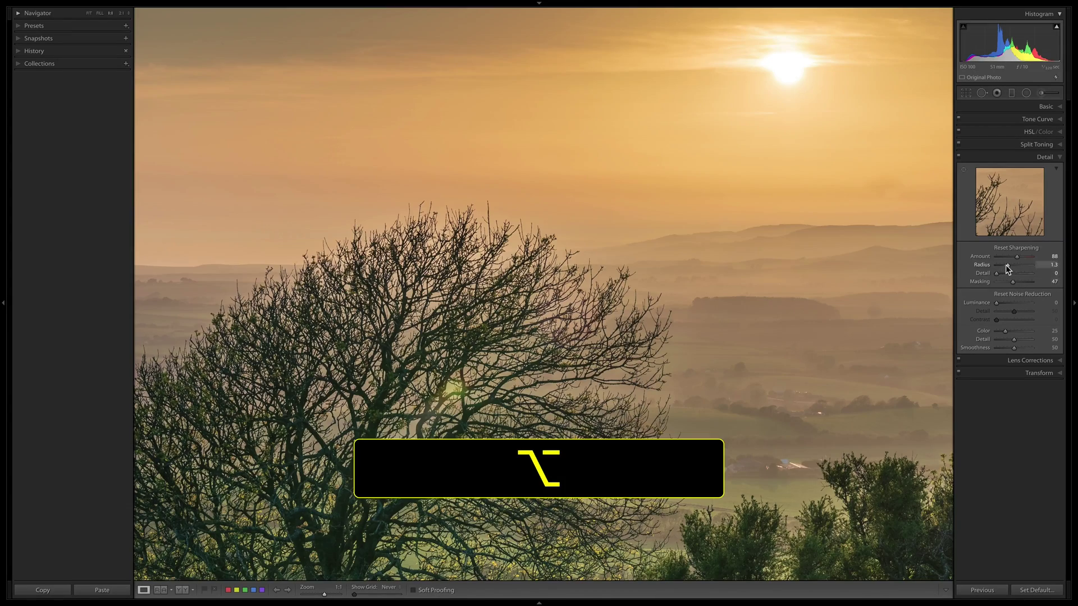
Step: Raise sharpening Radius from 1.3 to 1.9 with the edge preview showing
{"action": "left_click_drag", "start_coordinate": [1008, 266], "coordinate": [1010, 270]}
{"action": "left_click", "coordinate": [1011, 265], "text": "alt"}
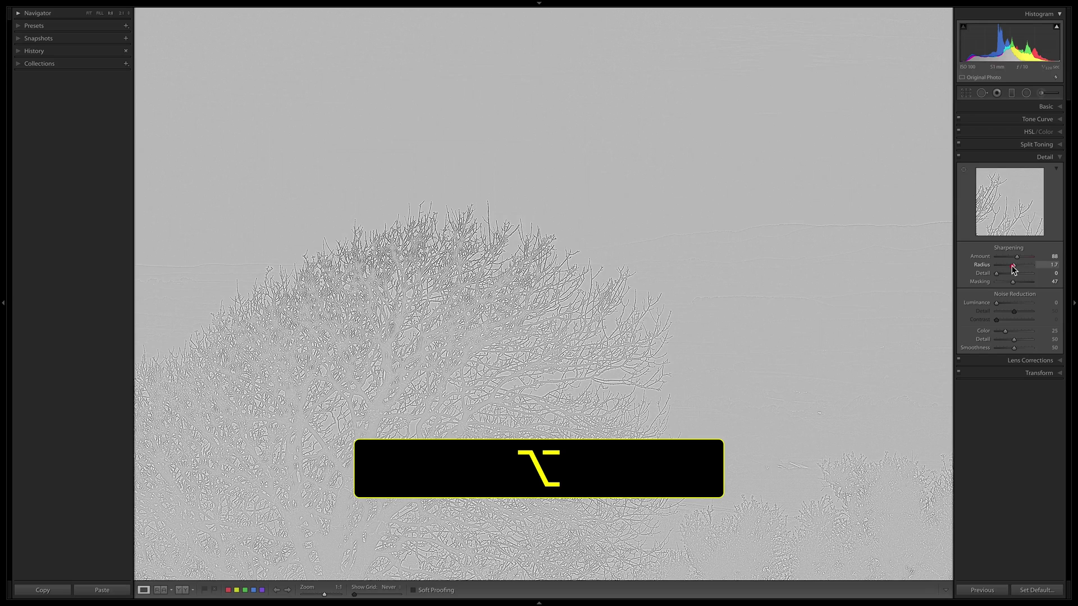
{"action": "left_click_drag", "start_coordinate": [1011, 265], "coordinate": [1001, 303]}
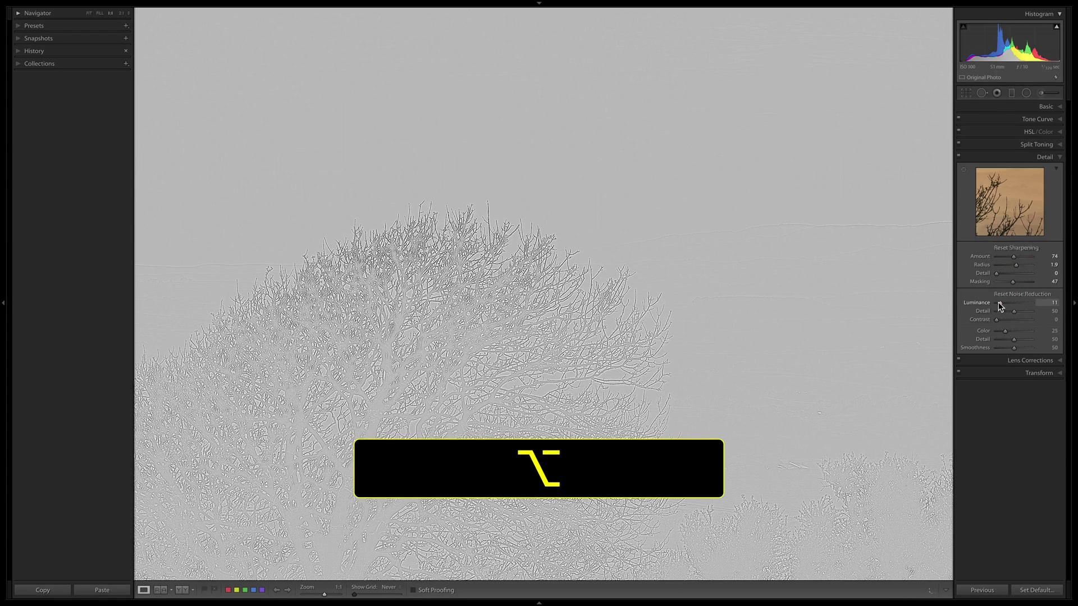